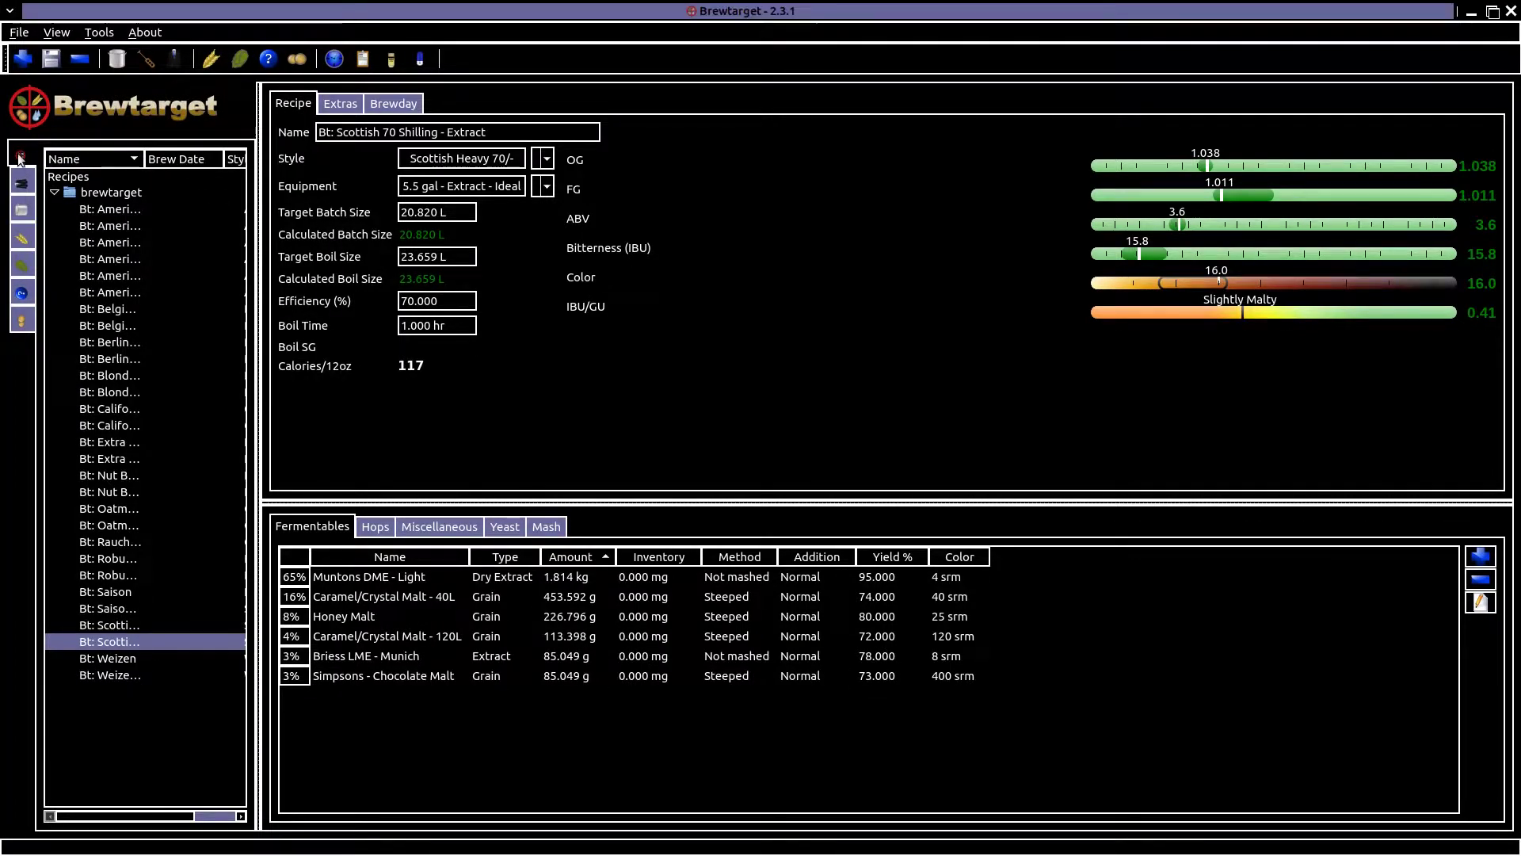
Open the Bt: American Barleywine recipe from the brewtarget folder and examine its gravity, bitterness and colour ranges.
{"action": "left_click", "coordinate": [118, 209]}
{"action": "mouse_move", "coordinate": [122, 228]}
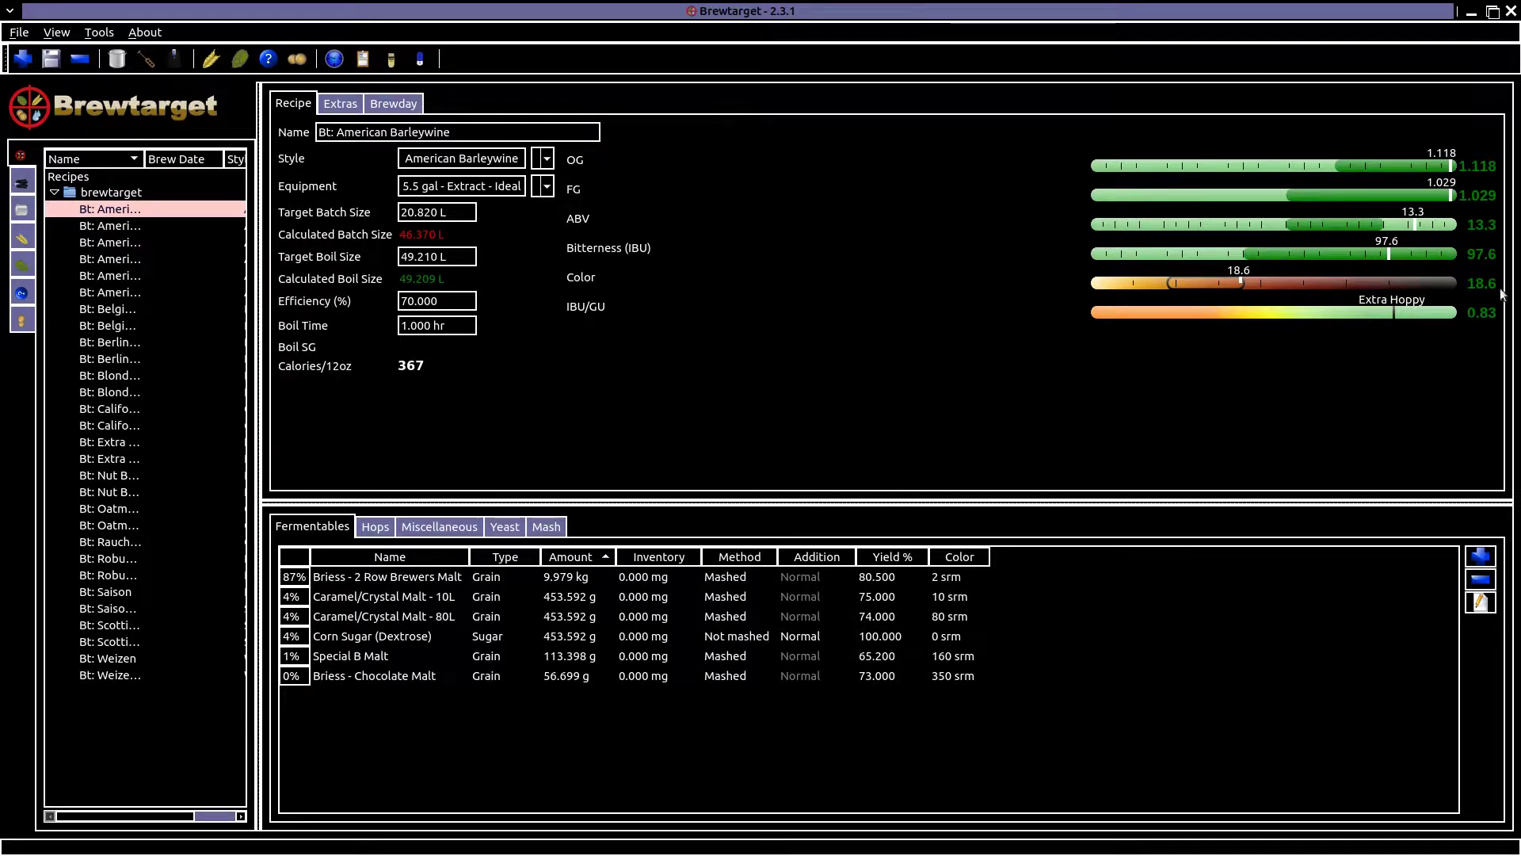
{"action": "mouse_move", "coordinate": [1474, 158]}
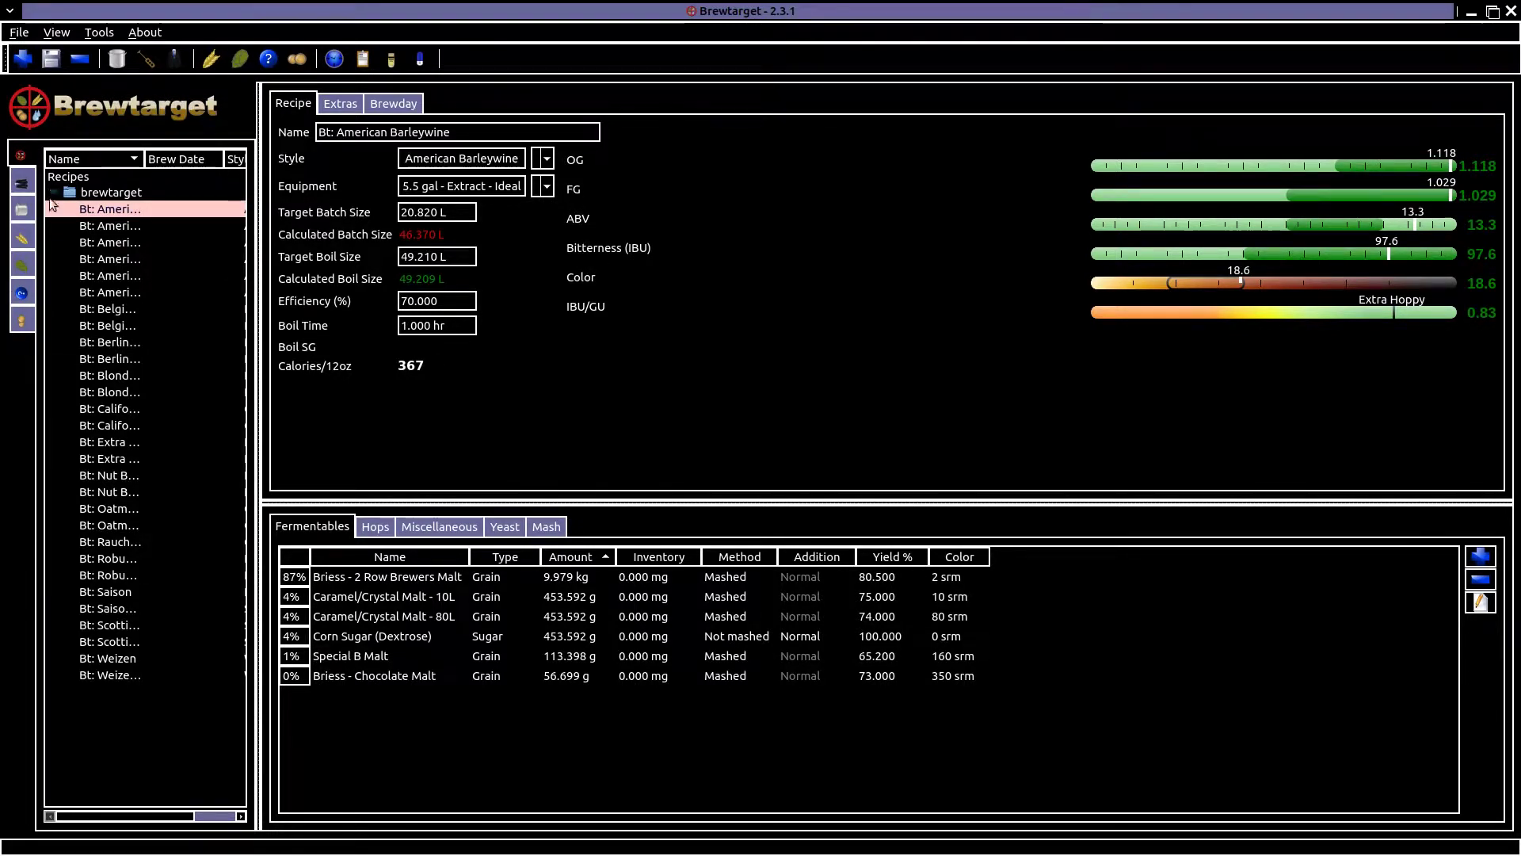
Open the American Amber Ale style from the beer style list to examine its profile and vital statistics.
{"action": "left_click", "coordinate": [22, 182]}
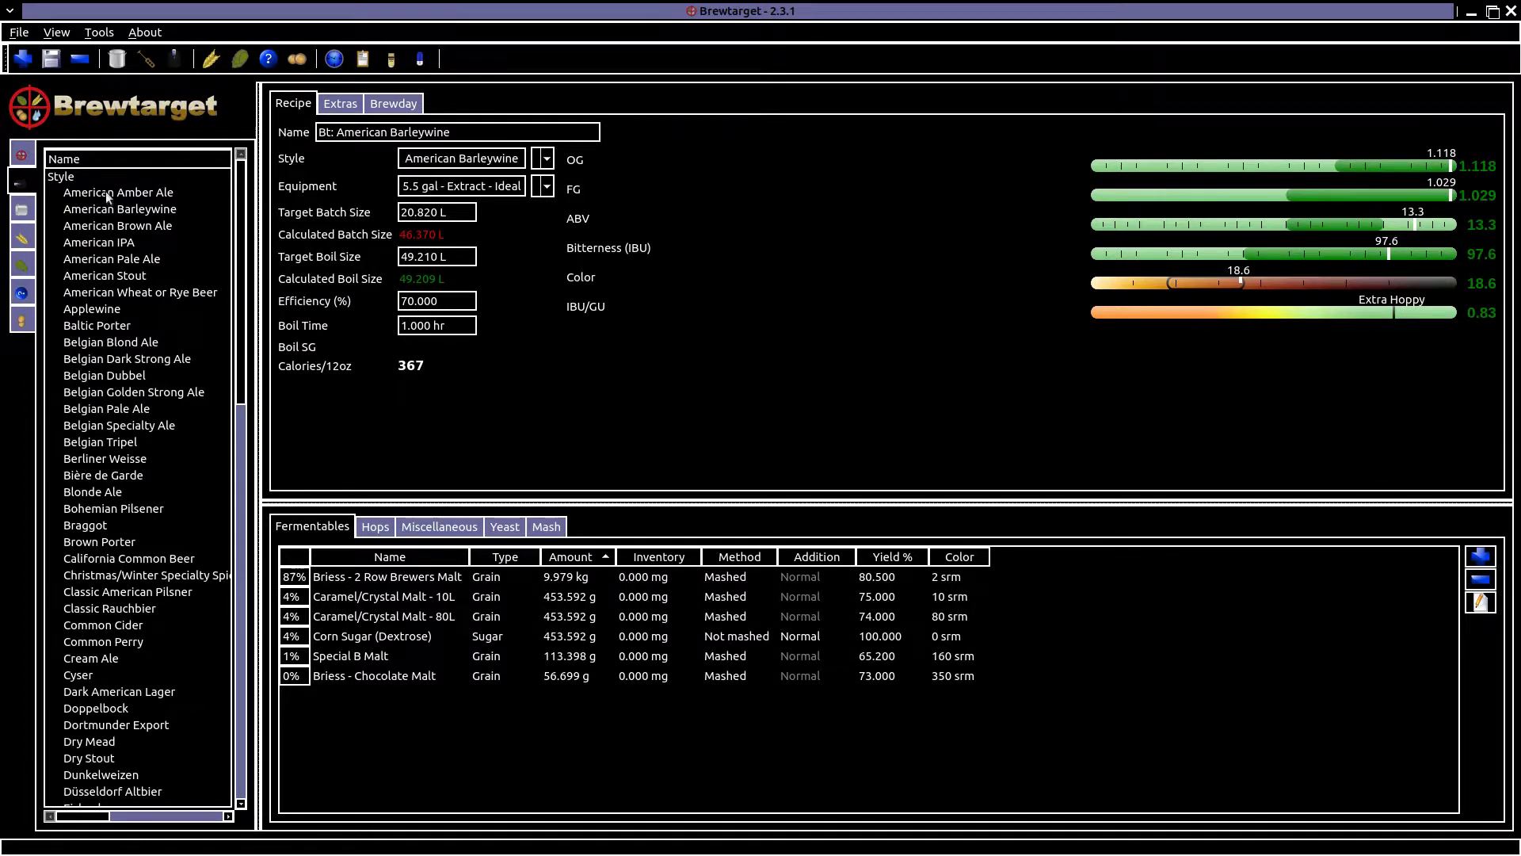
{"action": "double_click", "coordinate": [109, 193]}
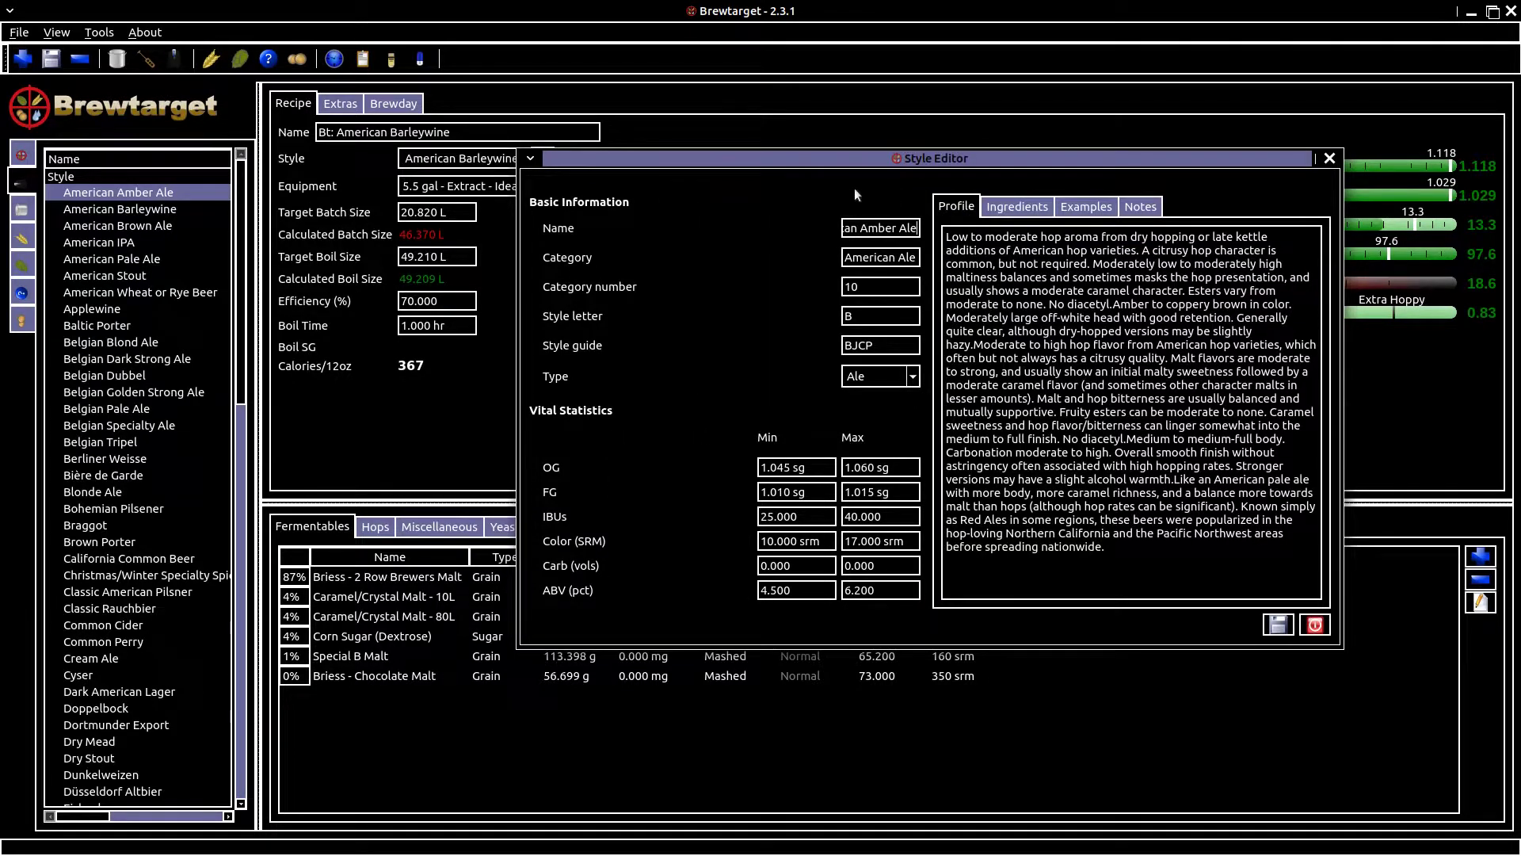
Add a new equipment entry named "Boiler#" to the equipment list, leaving its remaining details at their defaults.
{"action": "left_click", "coordinate": [24, 210]}
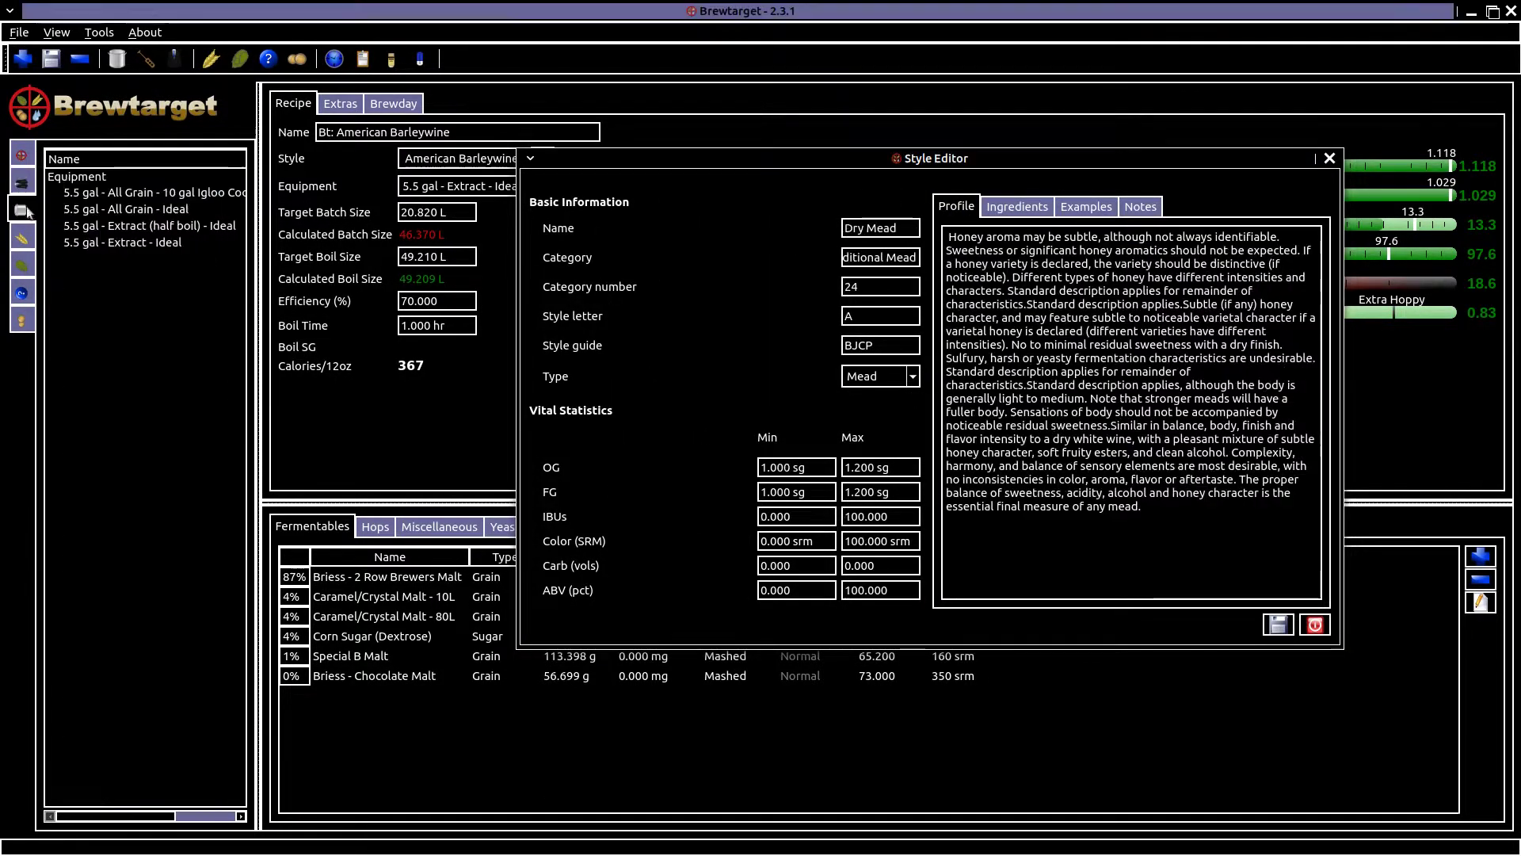
{"action": "left_click", "coordinate": [71, 175]}
{"action": "right_click", "coordinate": [63, 171]}
{"action": "key", "text": "Escape"}
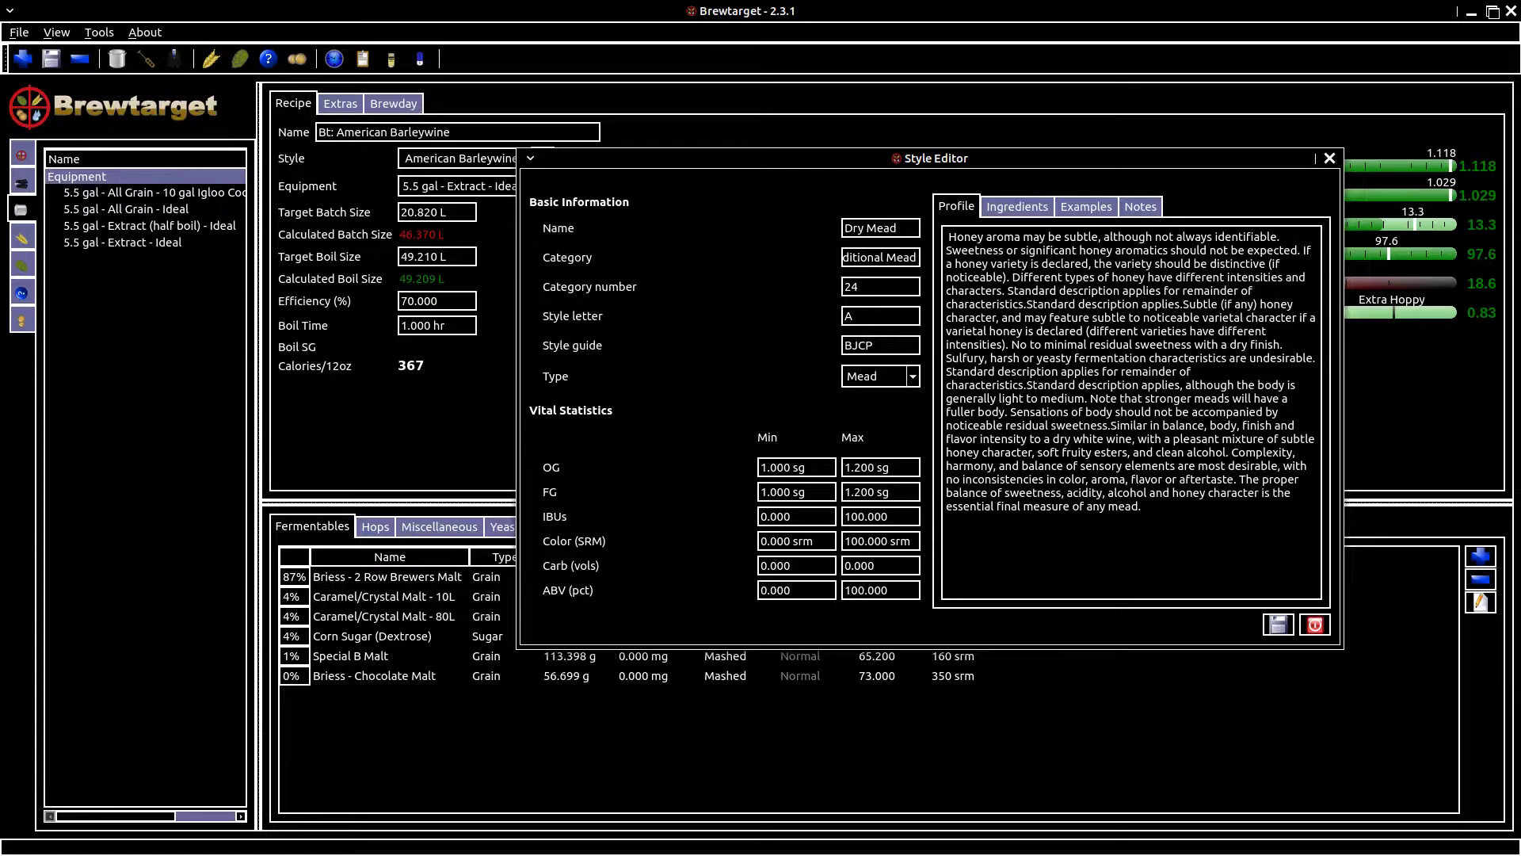
{"action": "type", "text": "Boiler#"}
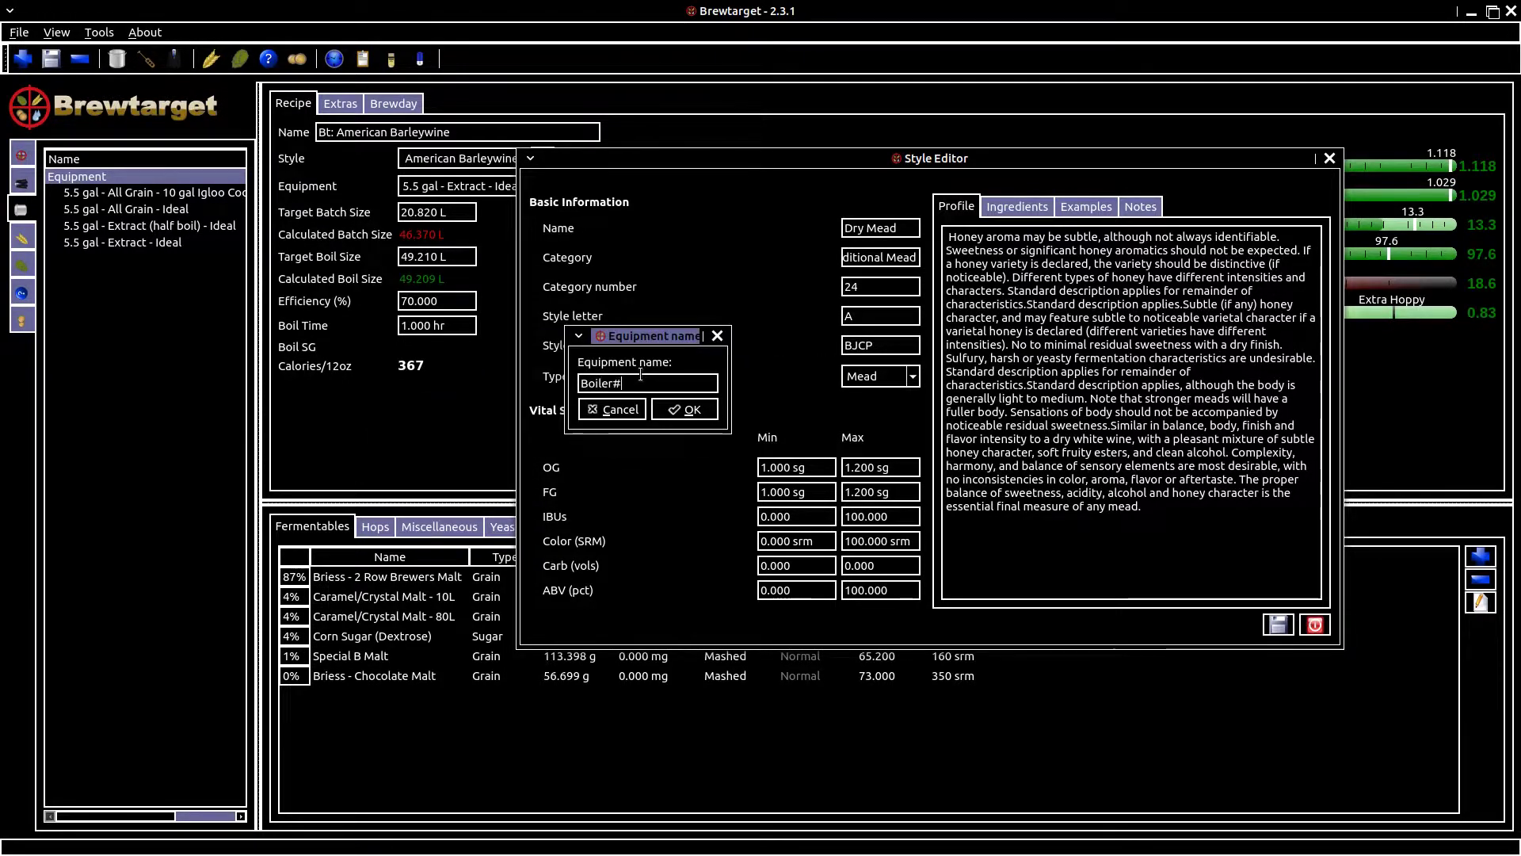
{"action": "key", "text": "Return"}
{"action": "key", "text": "Escape"}
{"action": "right_click", "coordinate": [103, 242]}
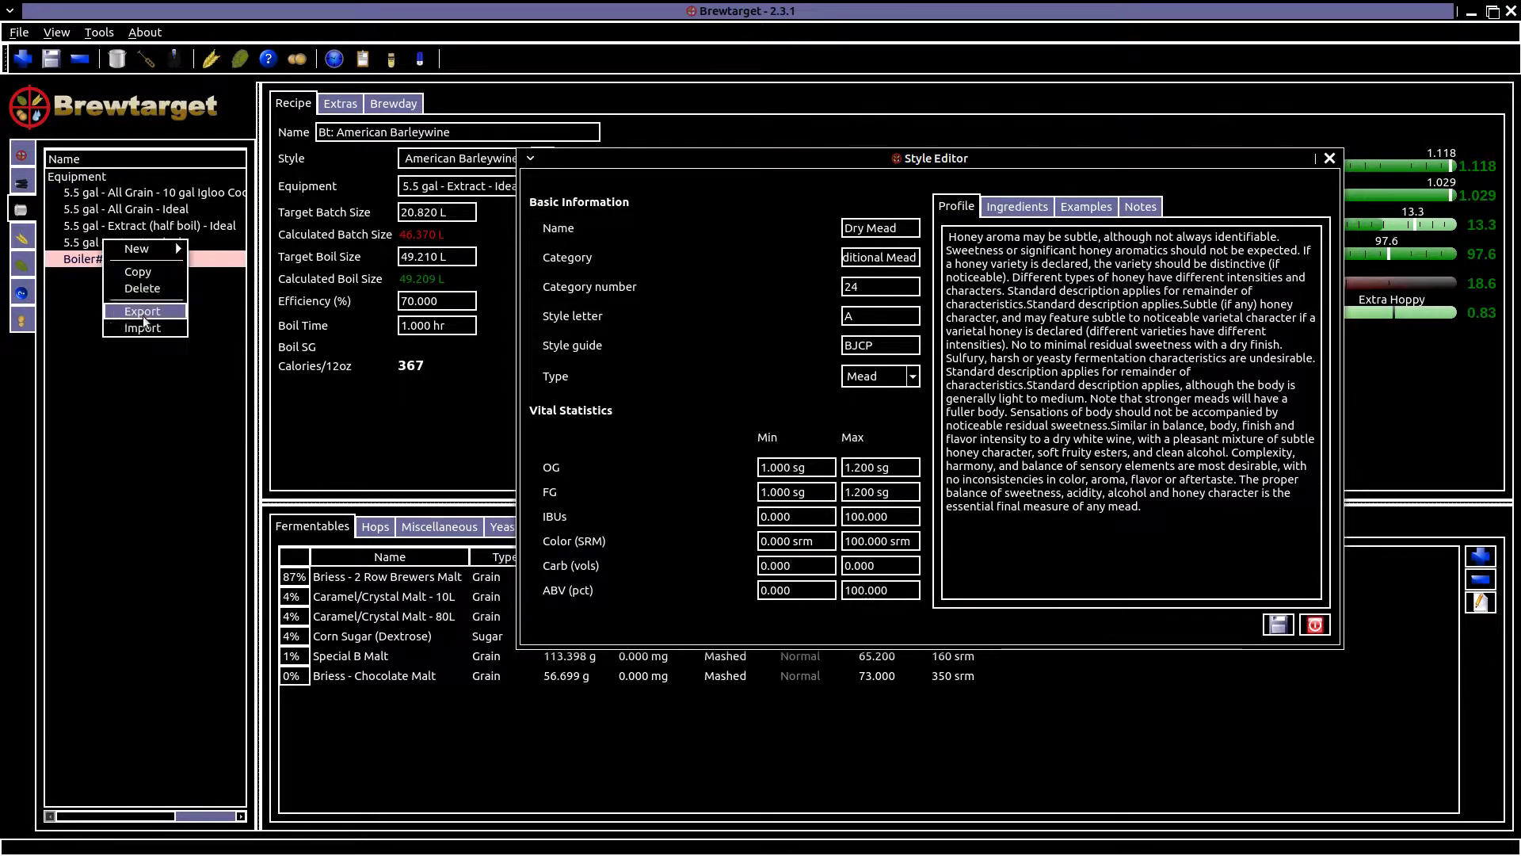
{"action": "key", "text": "Escape"}
Look through the full list of fermentables in the ingredient database.
{"action": "left_click", "coordinate": [27, 244]}
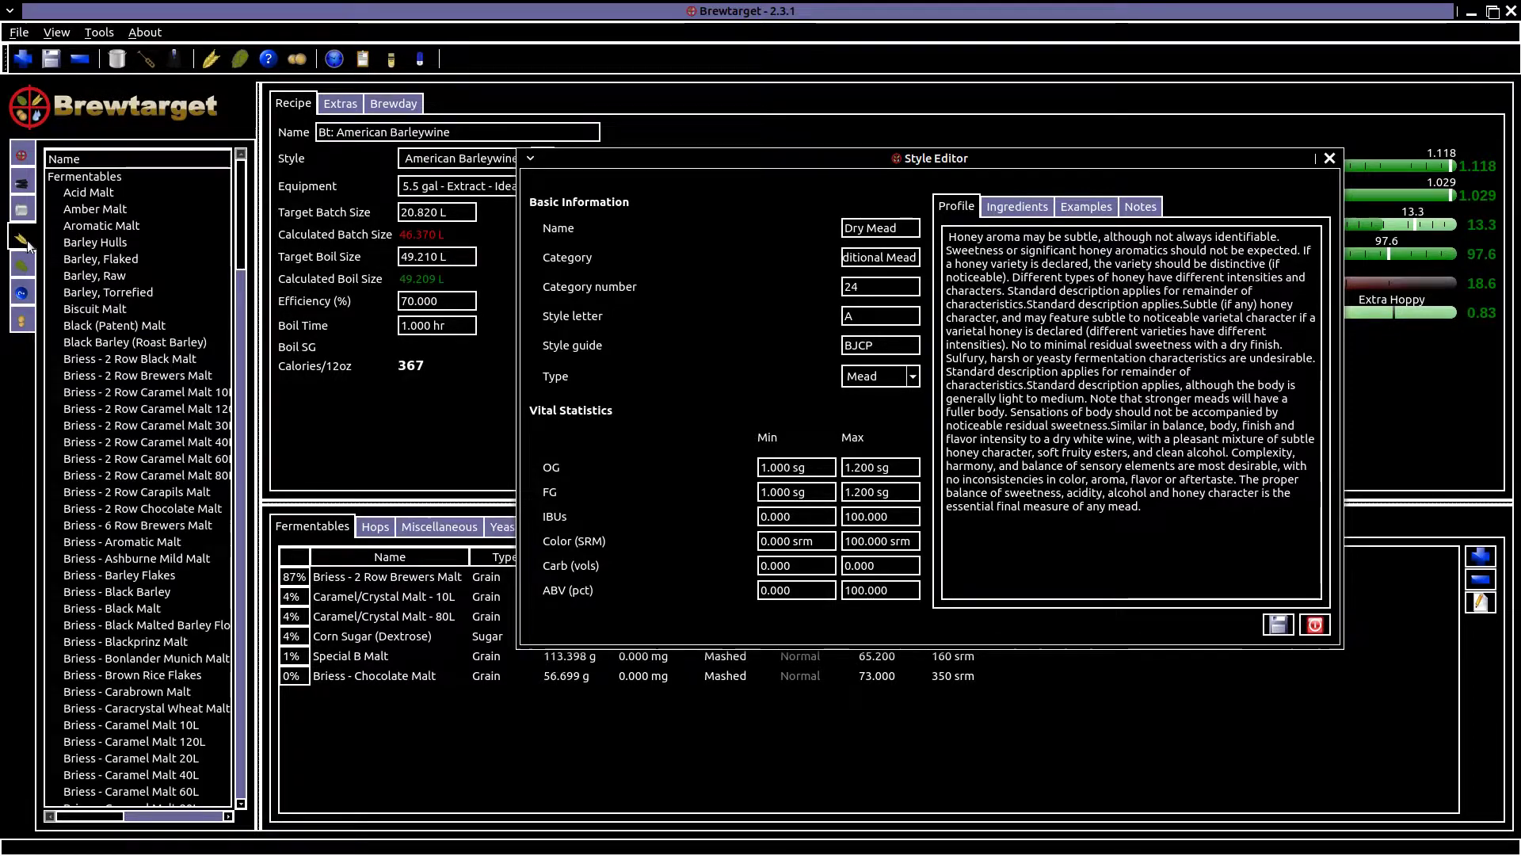
{"action": "scroll", "coordinate": [123, 231], "scroll_direction": "down", "scroll_amount": 20}
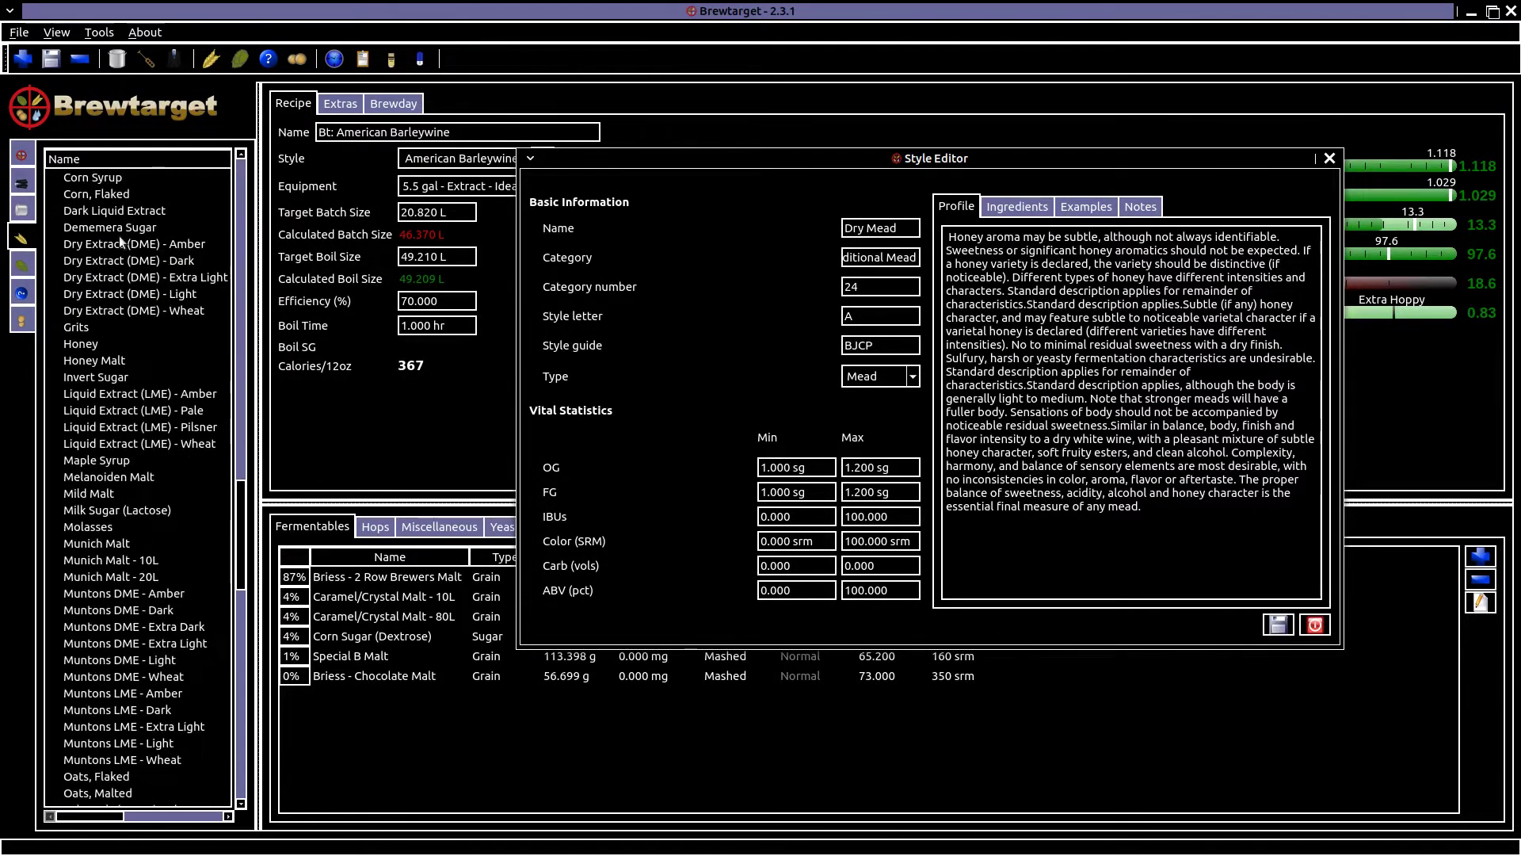
{"action": "scroll", "coordinate": [119, 235], "scroll_direction": "down", "scroll_amount": 3}
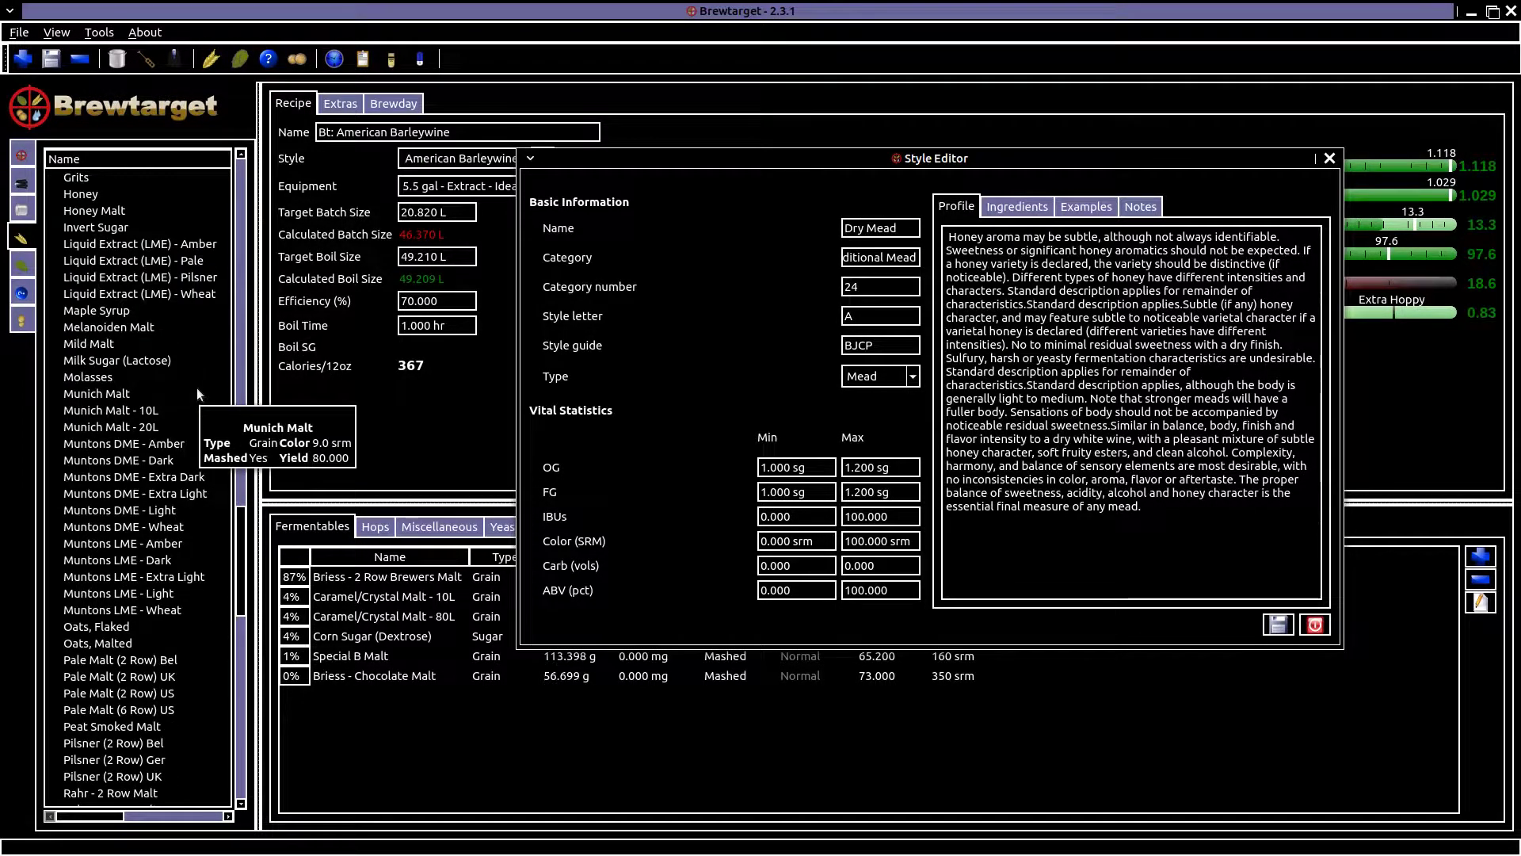
{"action": "scroll", "coordinate": [122, 265], "scroll_direction": "down", "scroll_amount": 15}
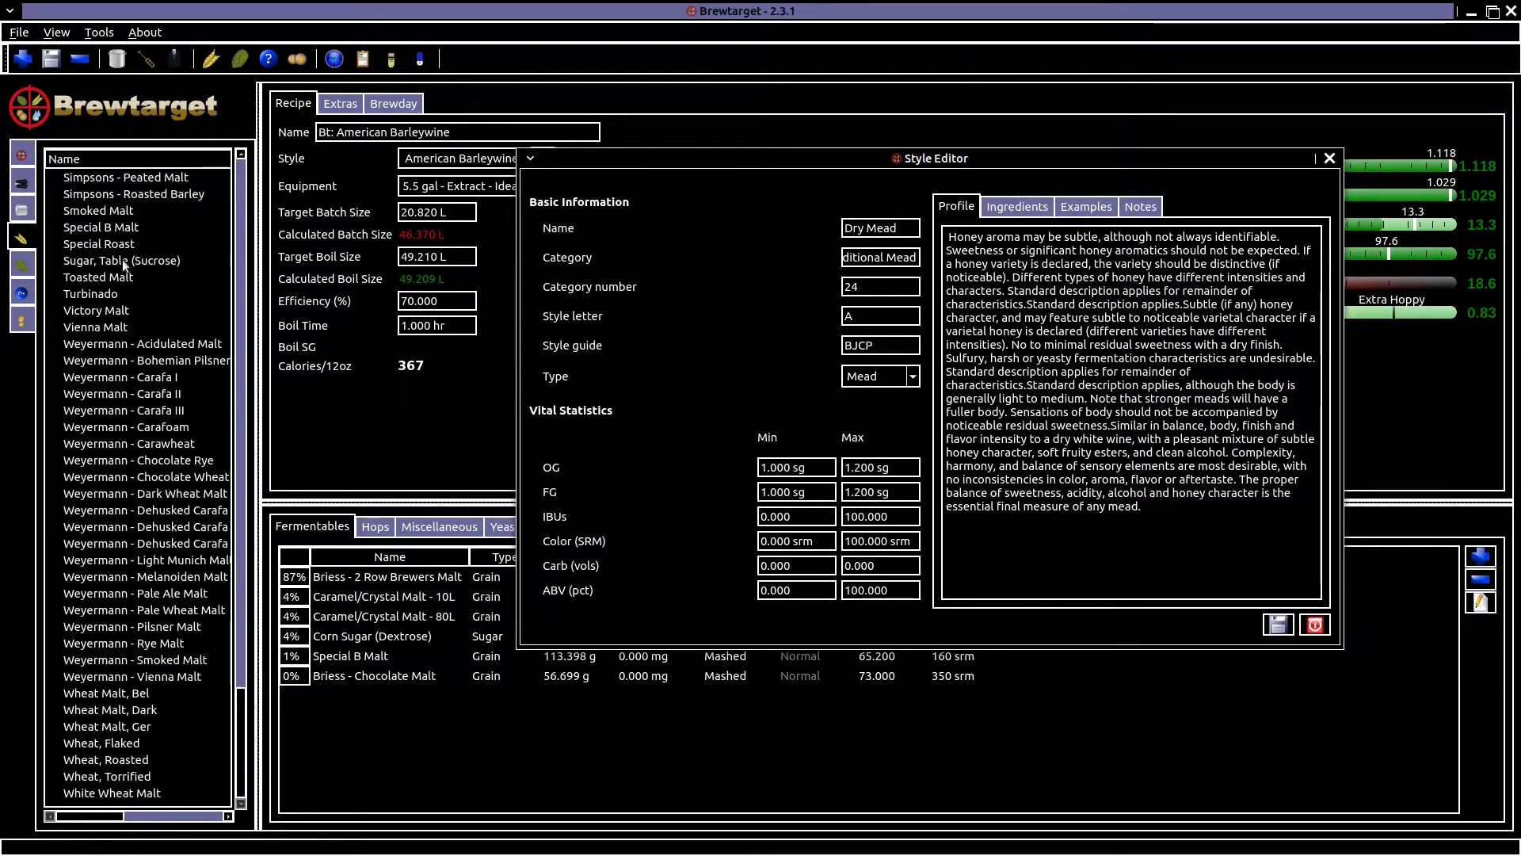
Create a new hop entry named "Joe's hops" in the hops list.
{"action": "left_click", "coordinate": [21, 266]}
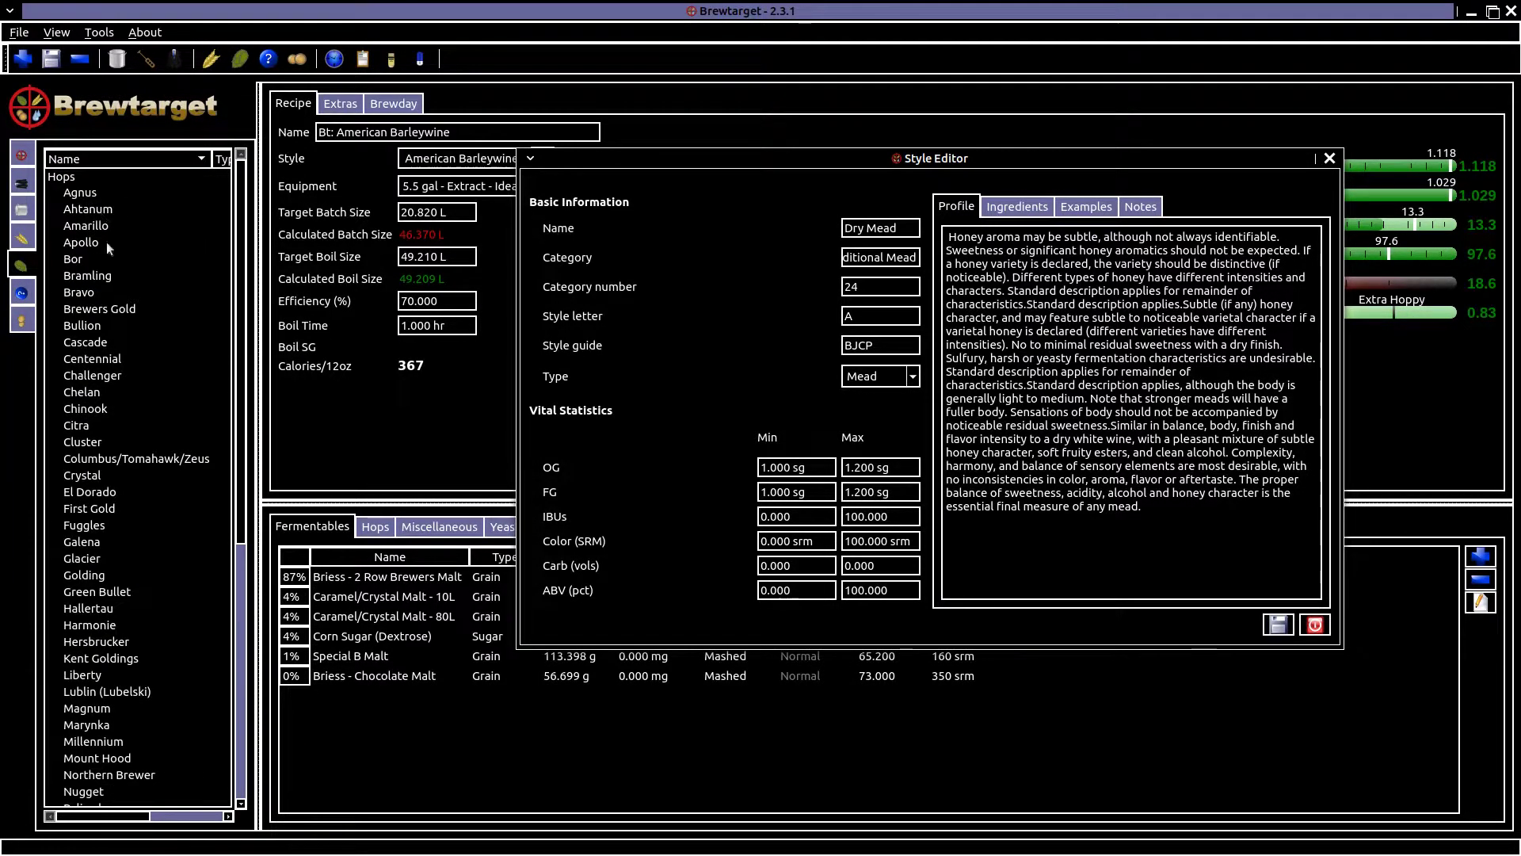
{"action": "scroll", "coordinate": [119, 286], "scroll_direction": "down", "scroll_amount": 5}
{"action": "scroll", "coordinate": [135, 330], "scroll_direction": "up", "scroll_amount": 5}
{"action": "right_click", "coordinate": [61, 176]}
{"action": "mouse_move", "coordinate": [111, 162]}
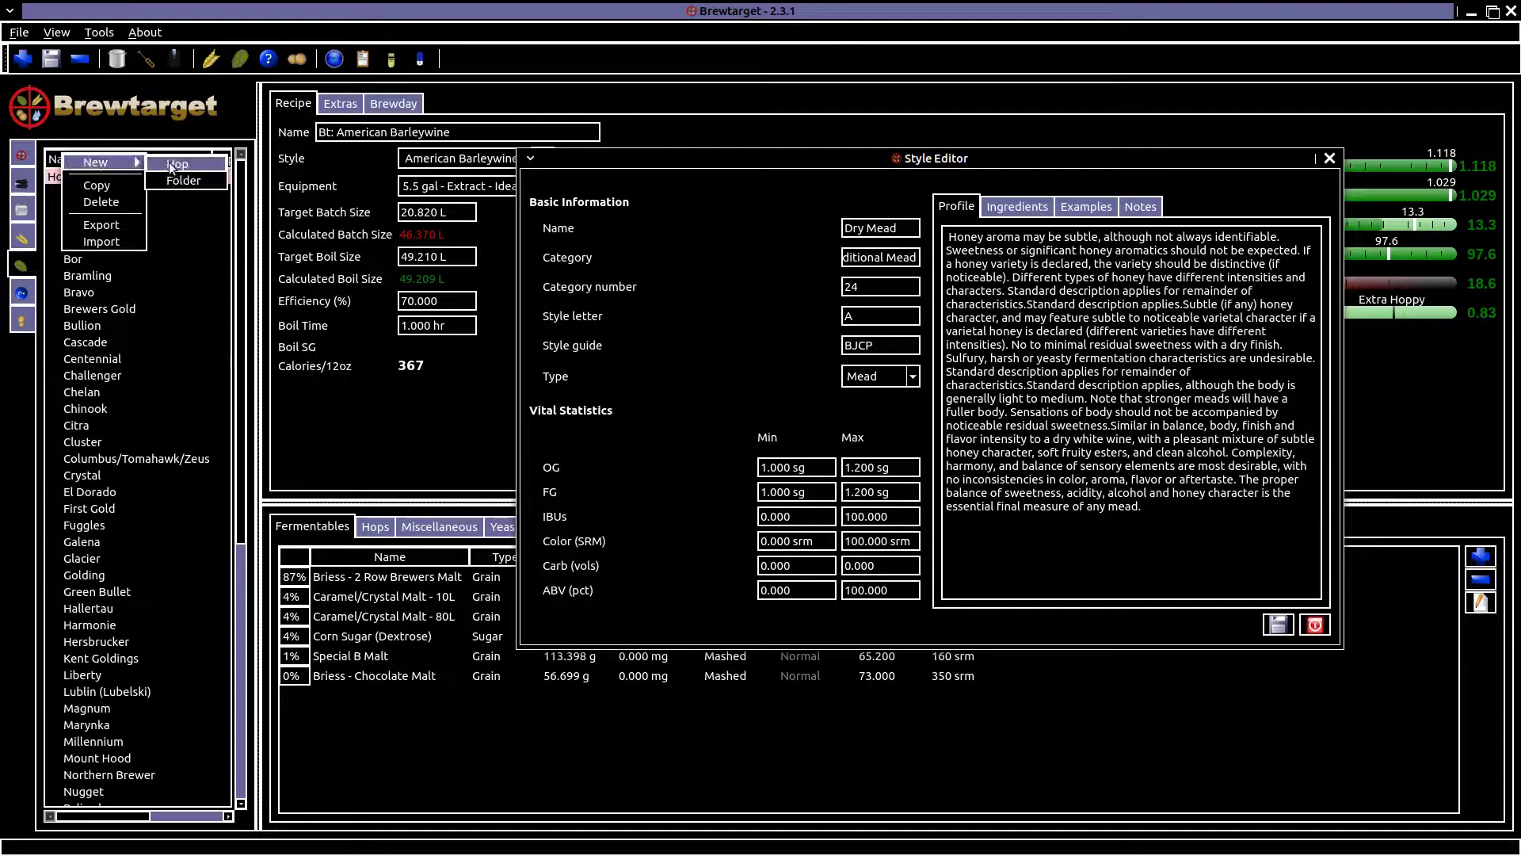
{"action": "left_click", "coordinate": [175, 164]}
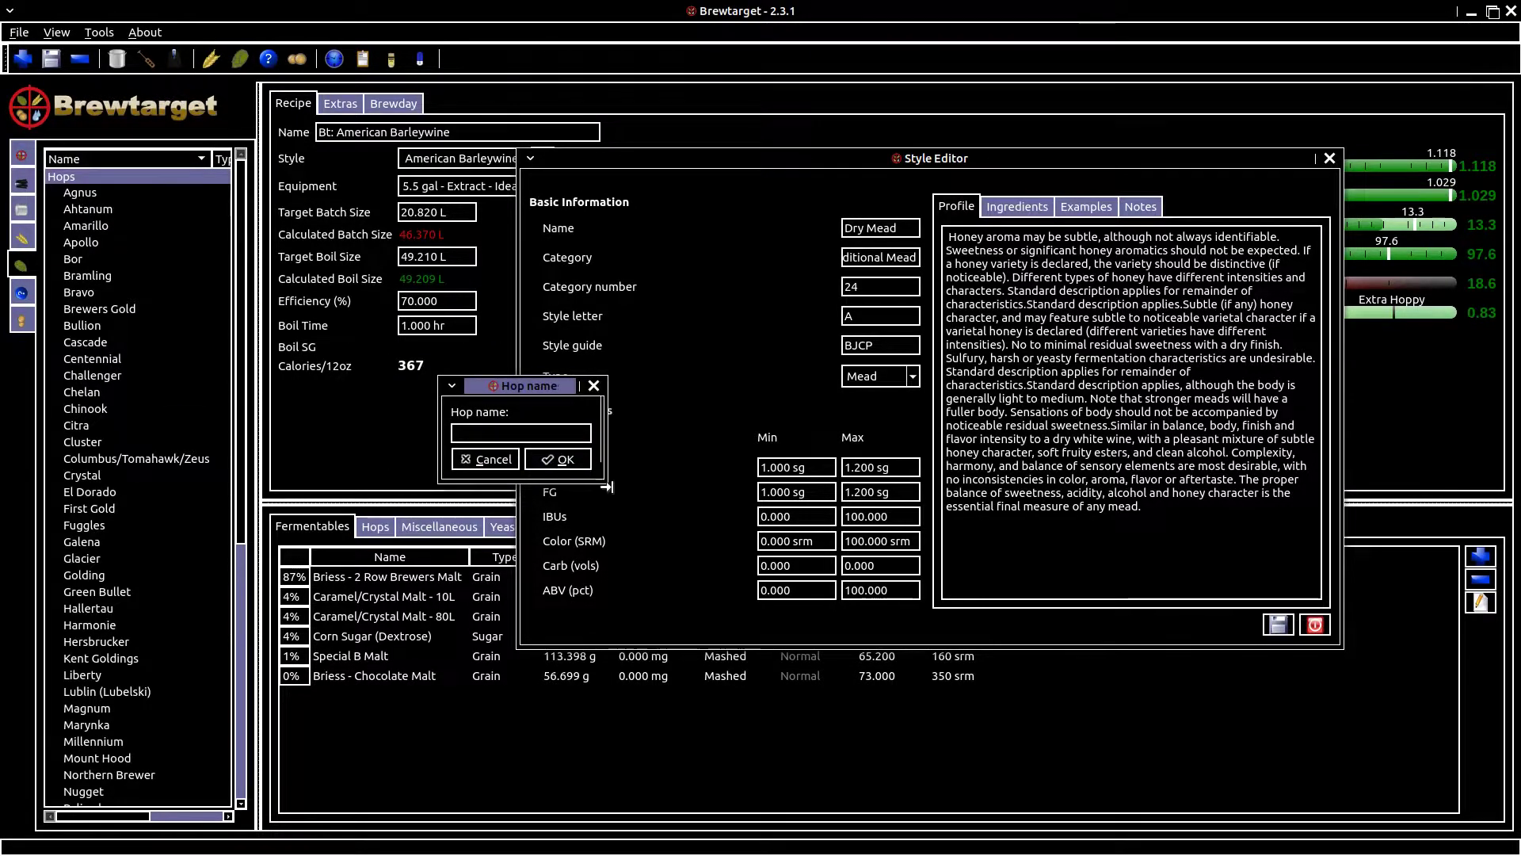
{"action": "type", "text": "Joe's h"}
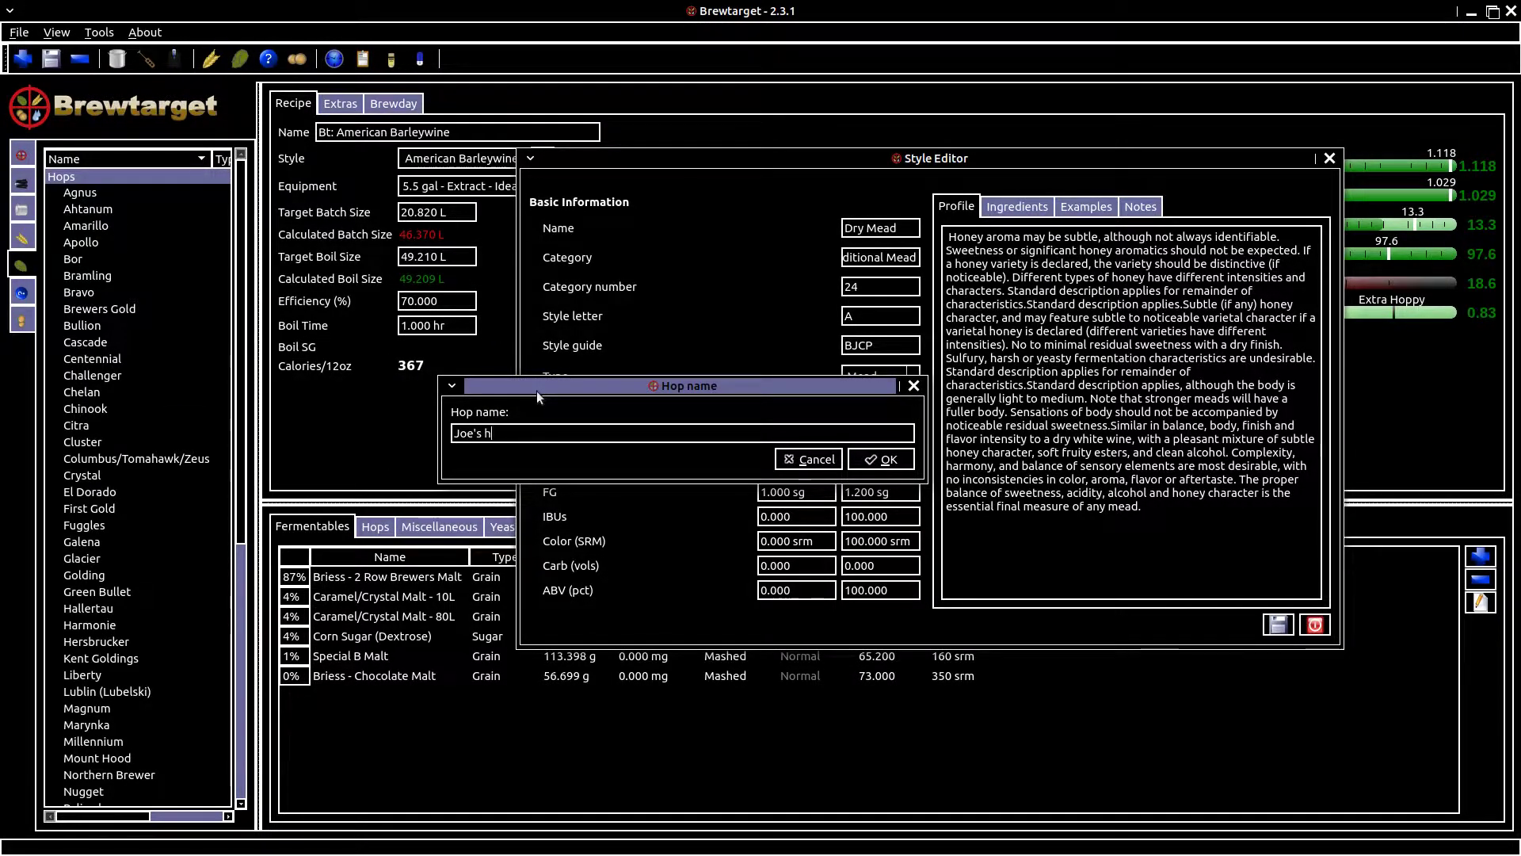
{"action": "type", "text": "ops"}
{"action": "key", "text": "Return"}
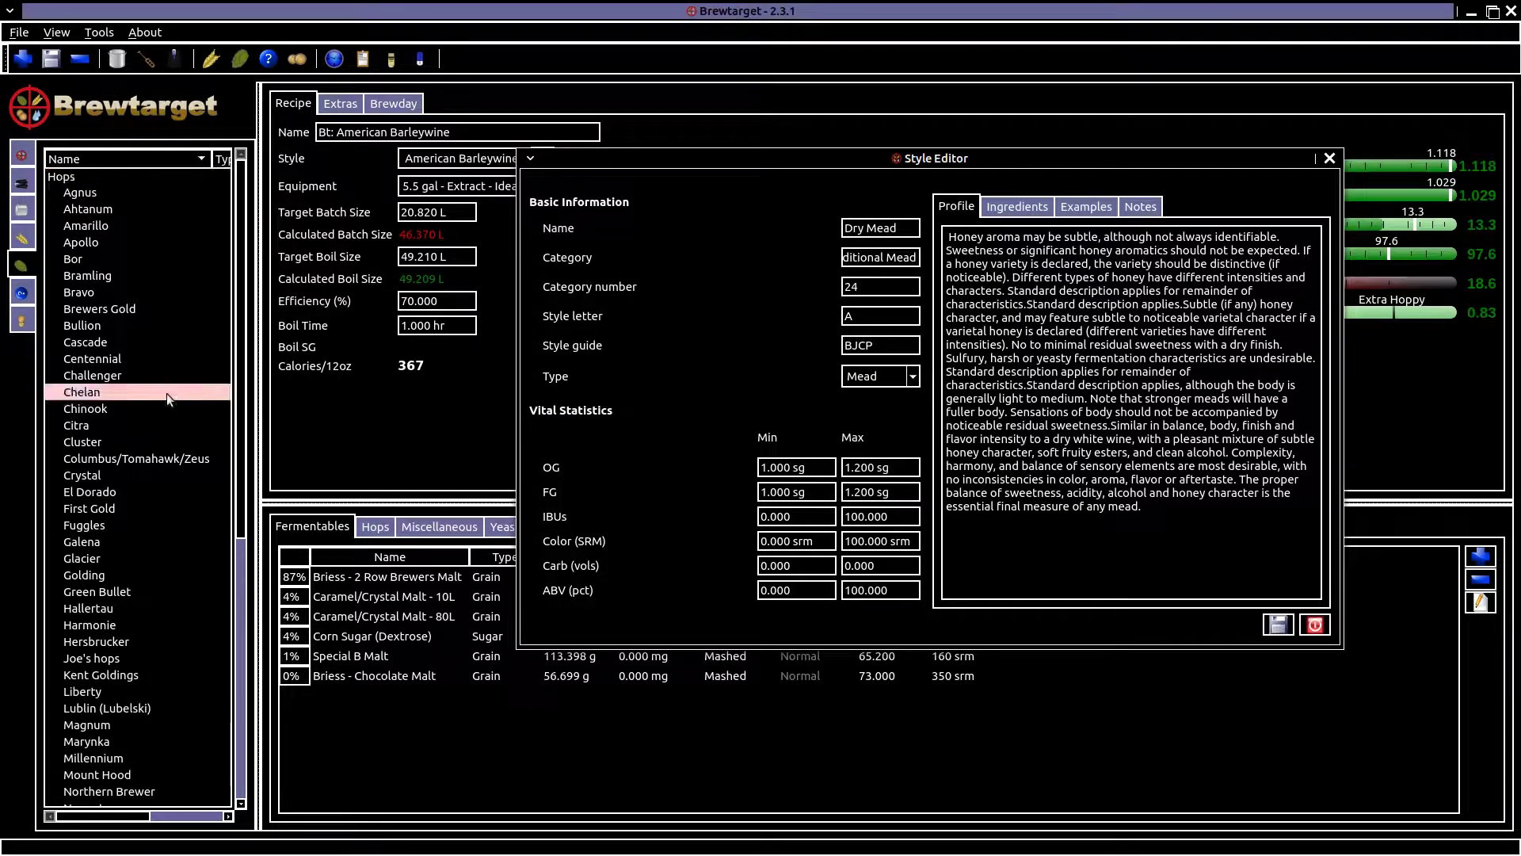
View the properties of the Joe's hops entry in the Hop Editor and close it without making changes.
{"action": "scroll", "coordinate": [159, 412], "scroll_direction": "down", "scroll_amount": 2}
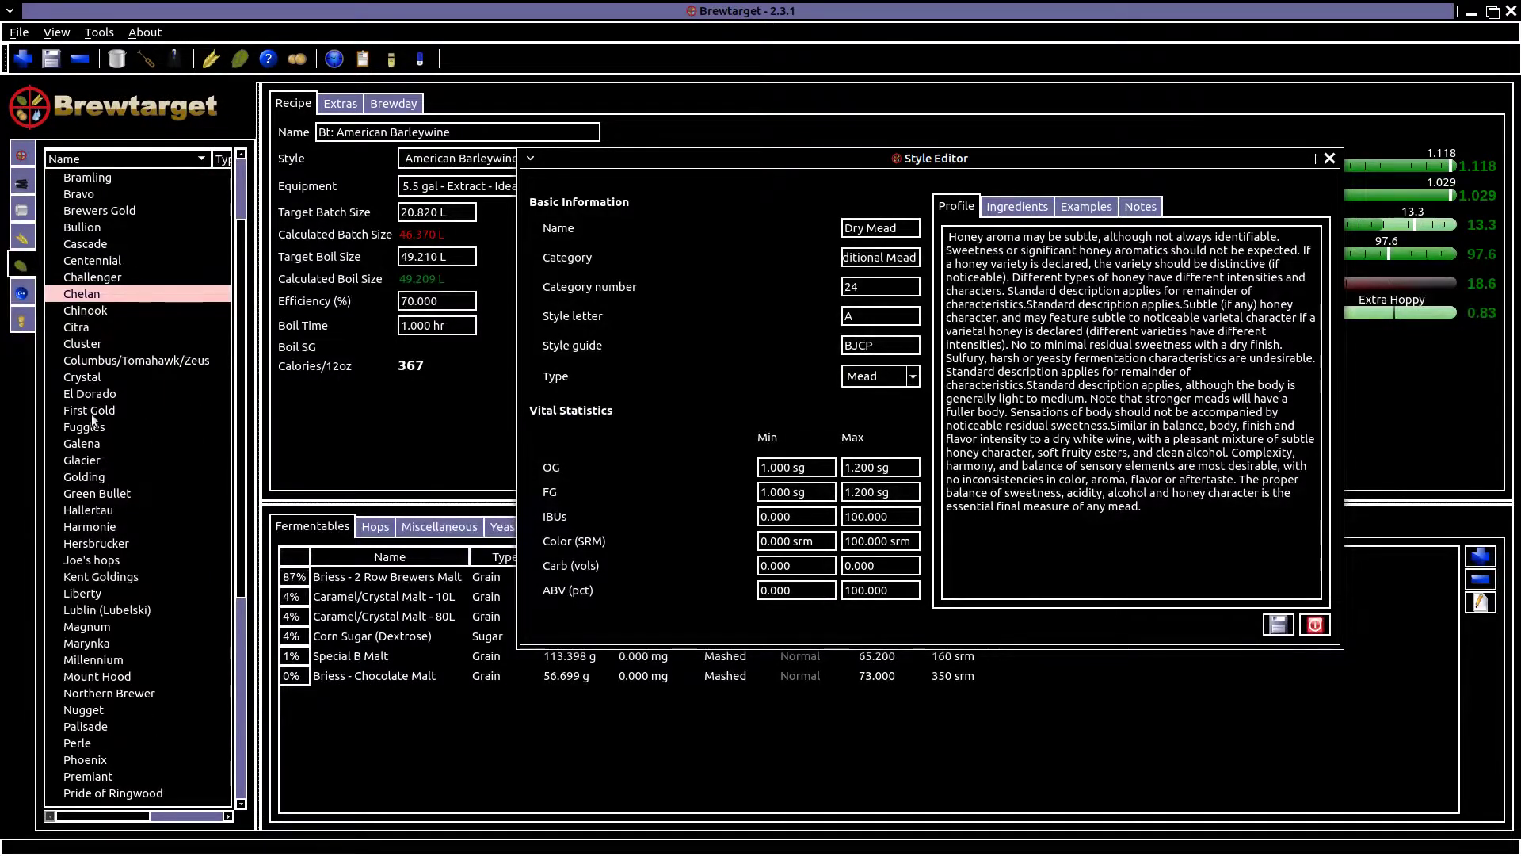
{"action": "left_click", "coordinate": [83, 561]}
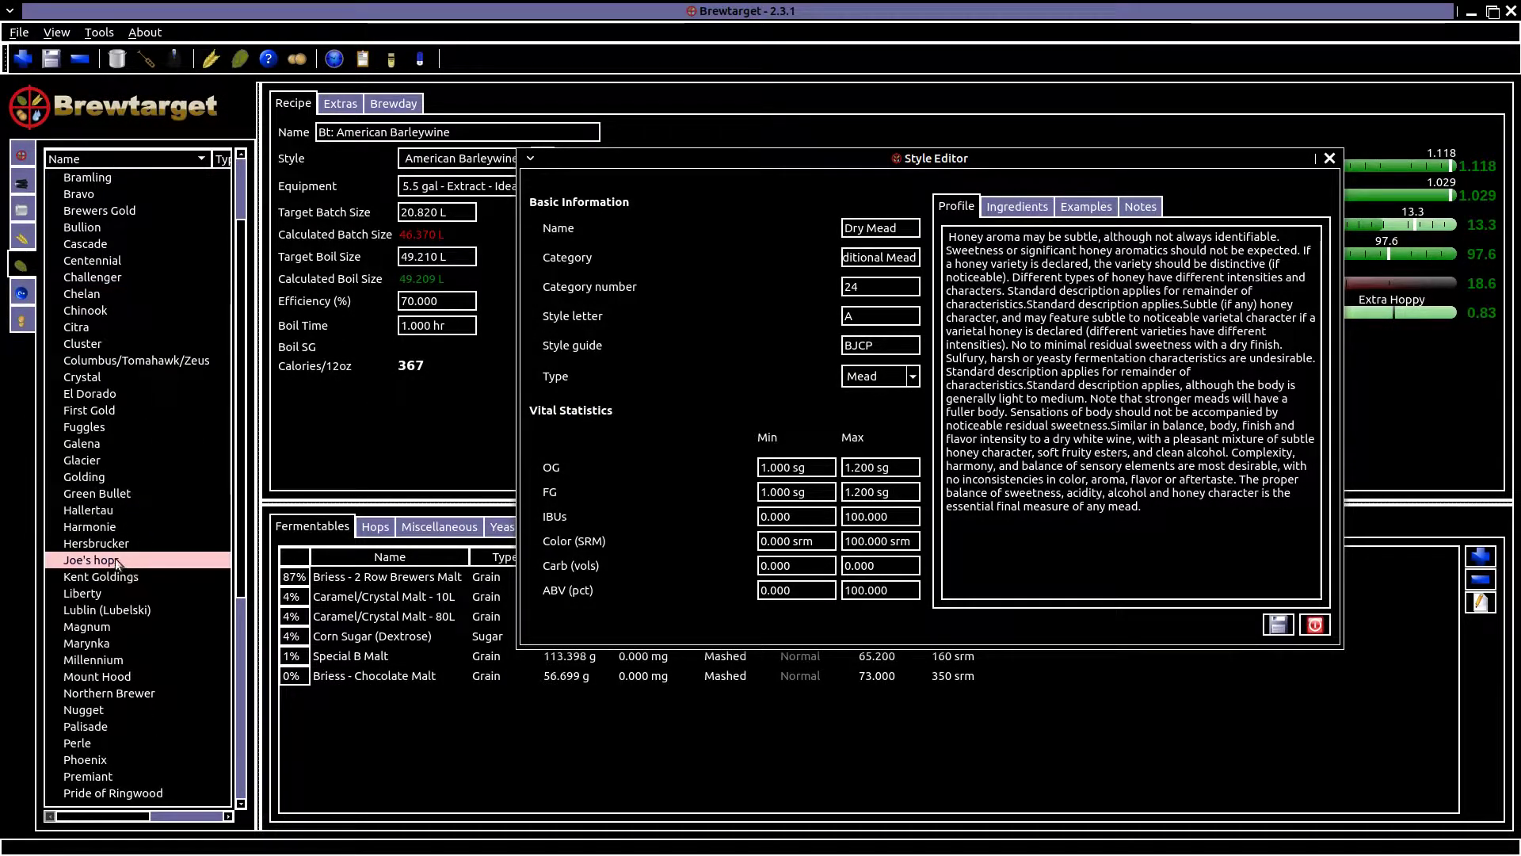
{"action": "double_click", "coordinate": [115, 560]}
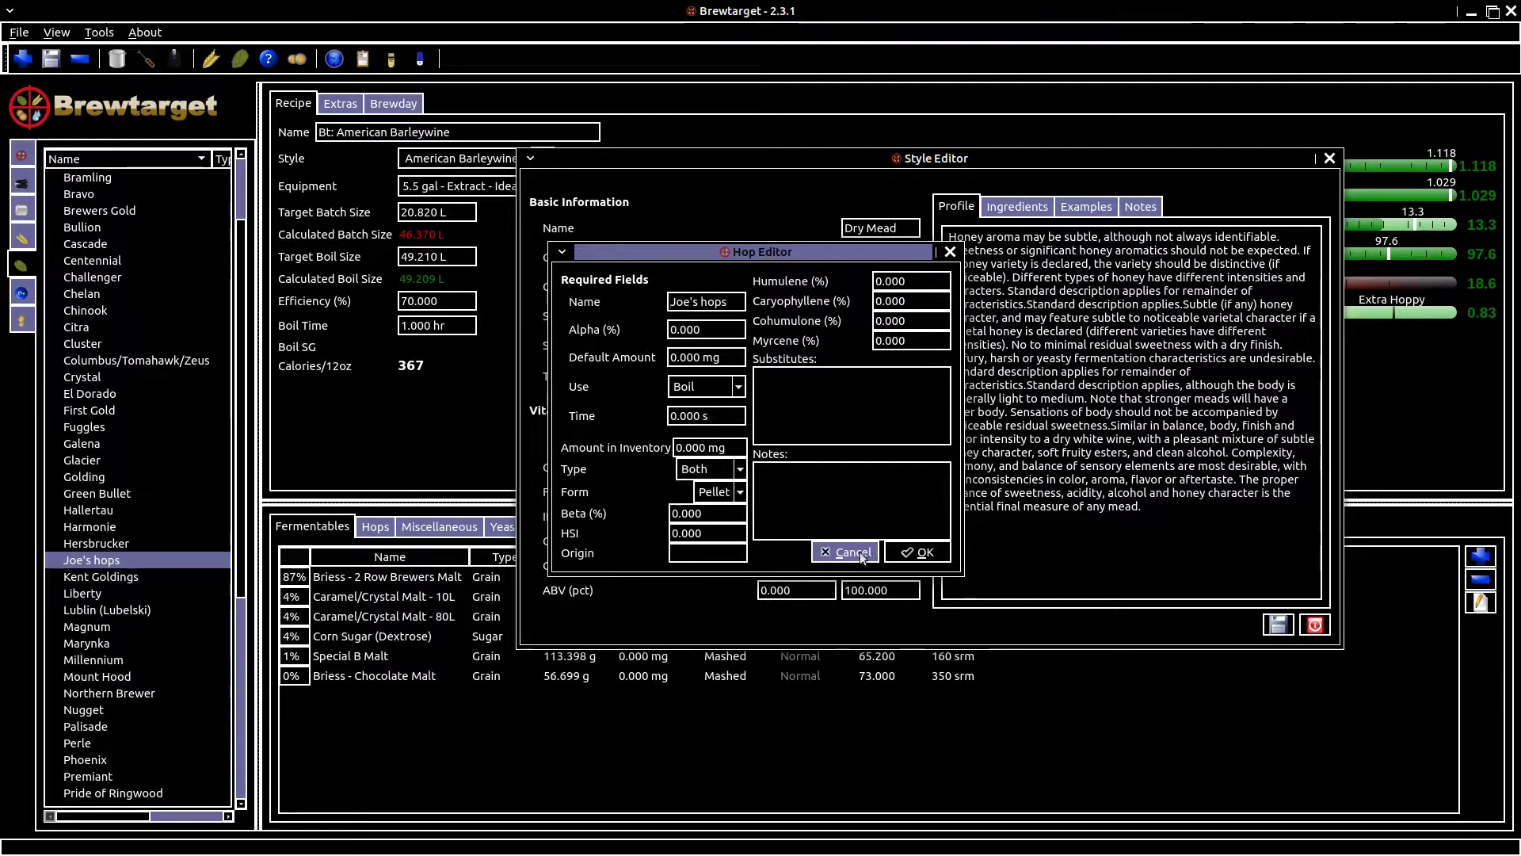
{"action": "left_click", "coordinate": [862, 552]}
Delete the Joe's hops entry from the hops list.
{"action": "right_click", "coordinate": [141, 558]}
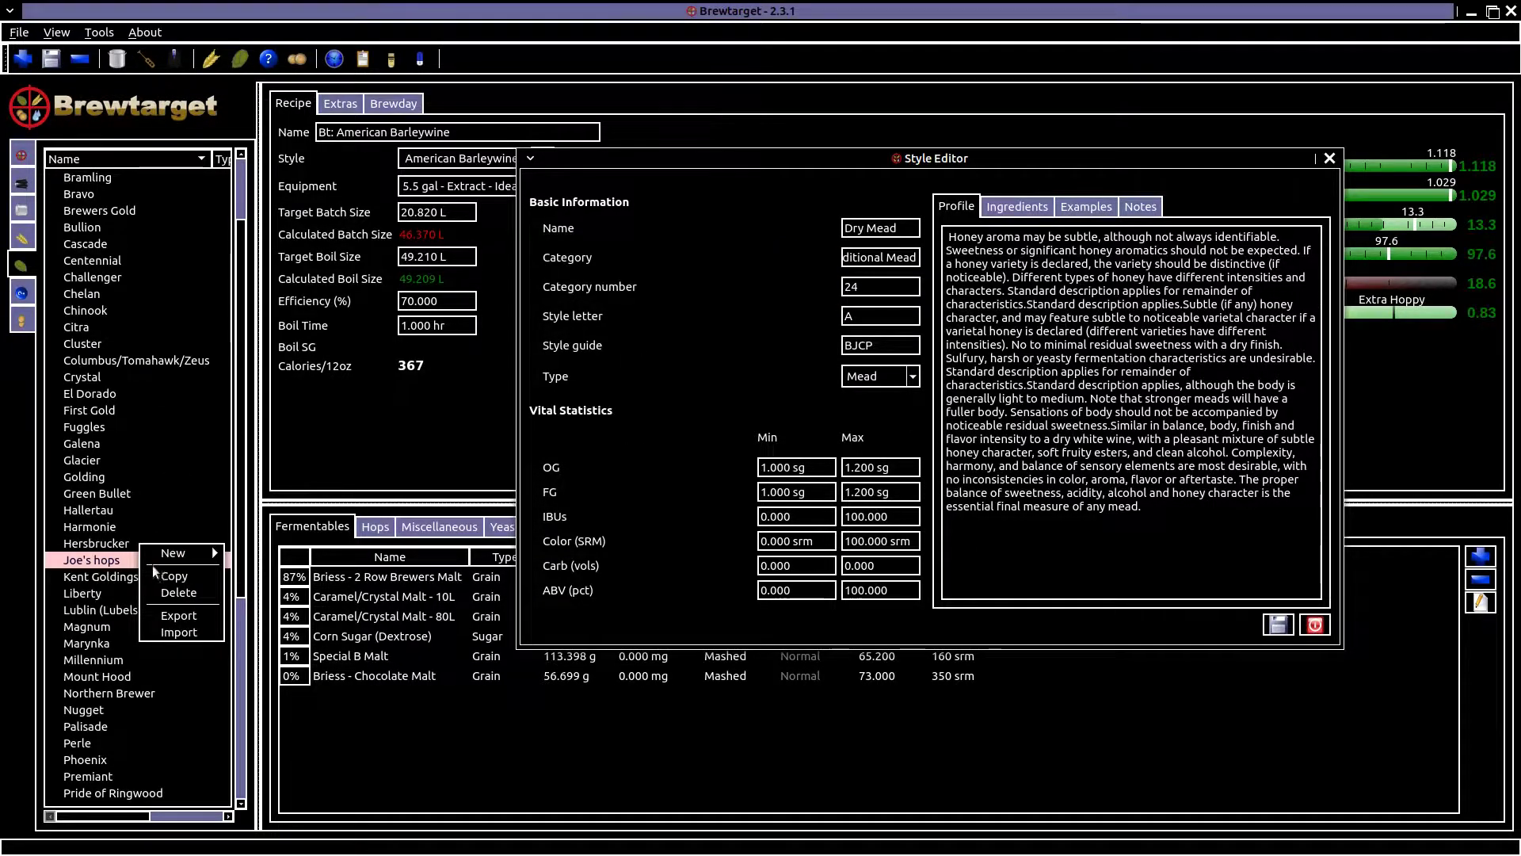
{"action": "left_click", "coordinate": [200, 599]}
{"action": "key", "text": "Return"}
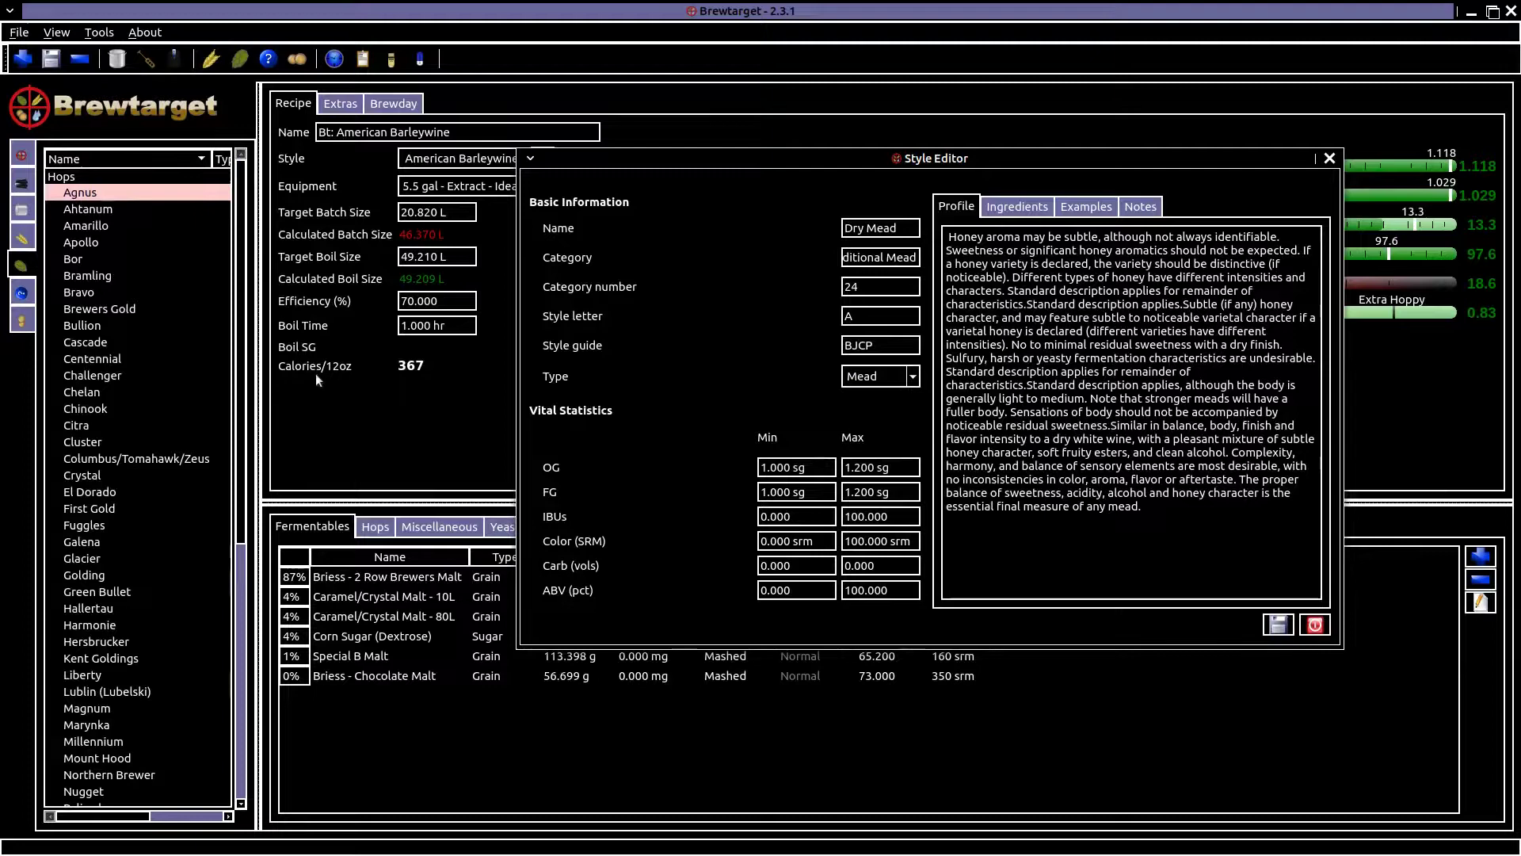
Open Instant Water - American from the miscellaneous ingredients, check its type and use options, and accept the entry as is.
{"action": "left_click", "coordinate": [22, 293]}
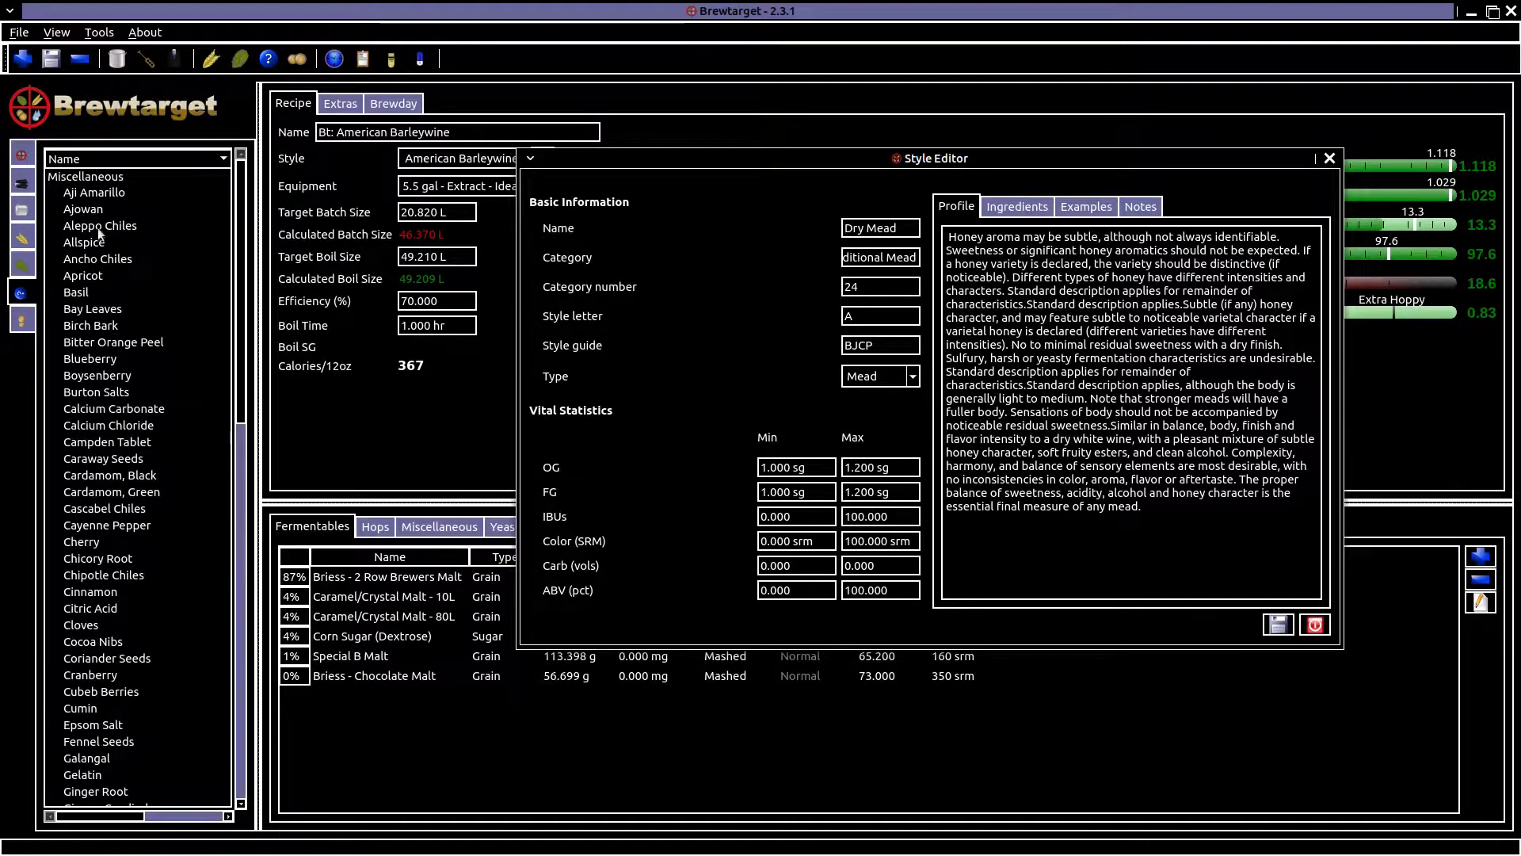
{"action": "scroll", "coordinate": [126, 409], "scroll_direction": "down", "scroll_amount": 1}
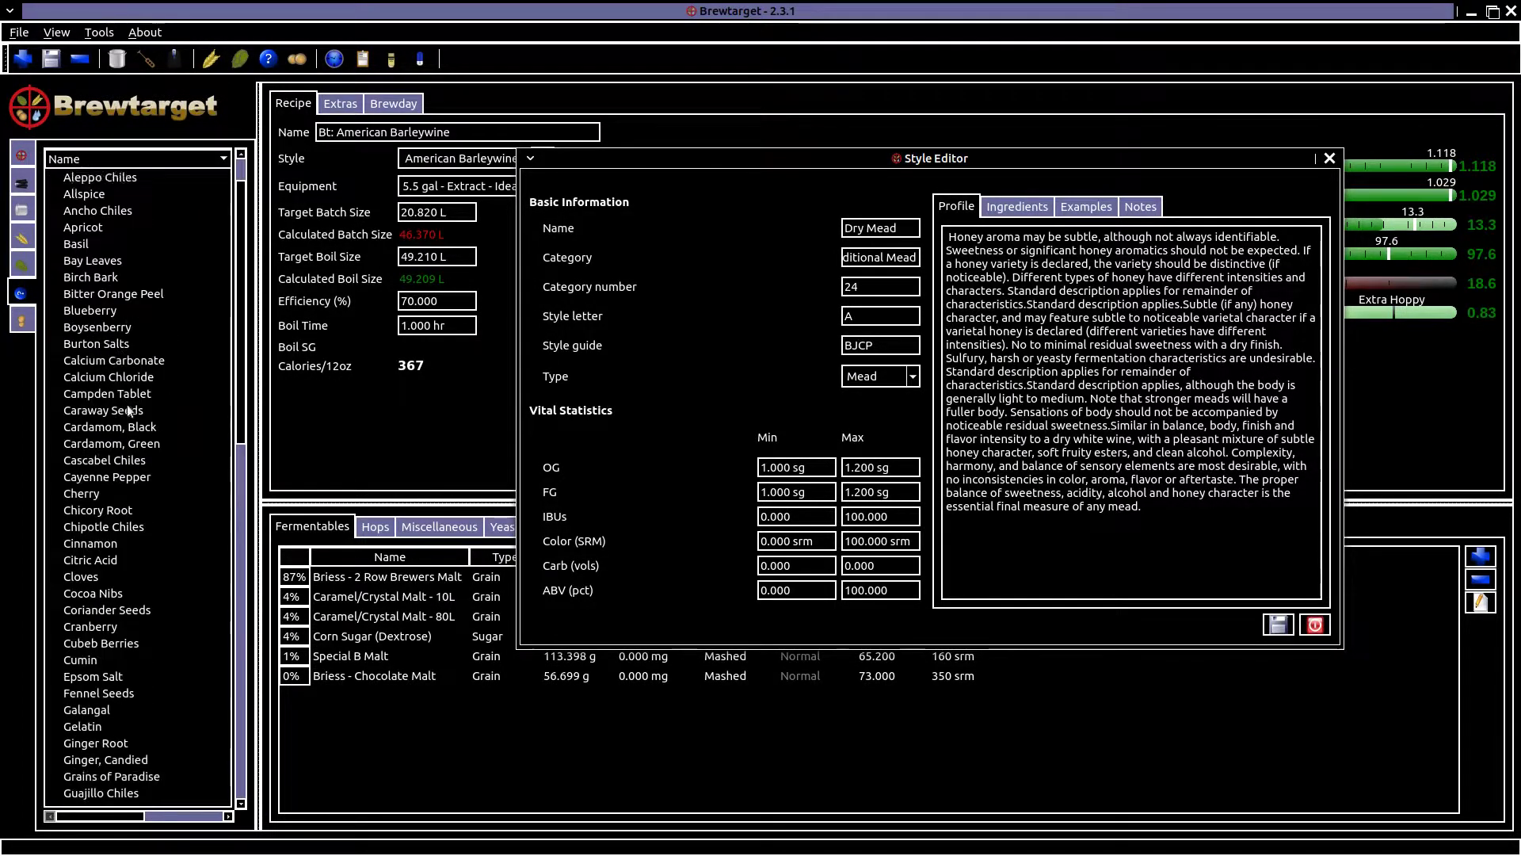
{"action": "scroll", "coordinate": [129, 409], "scroll_direction": "down", "scroll_amount": 8}
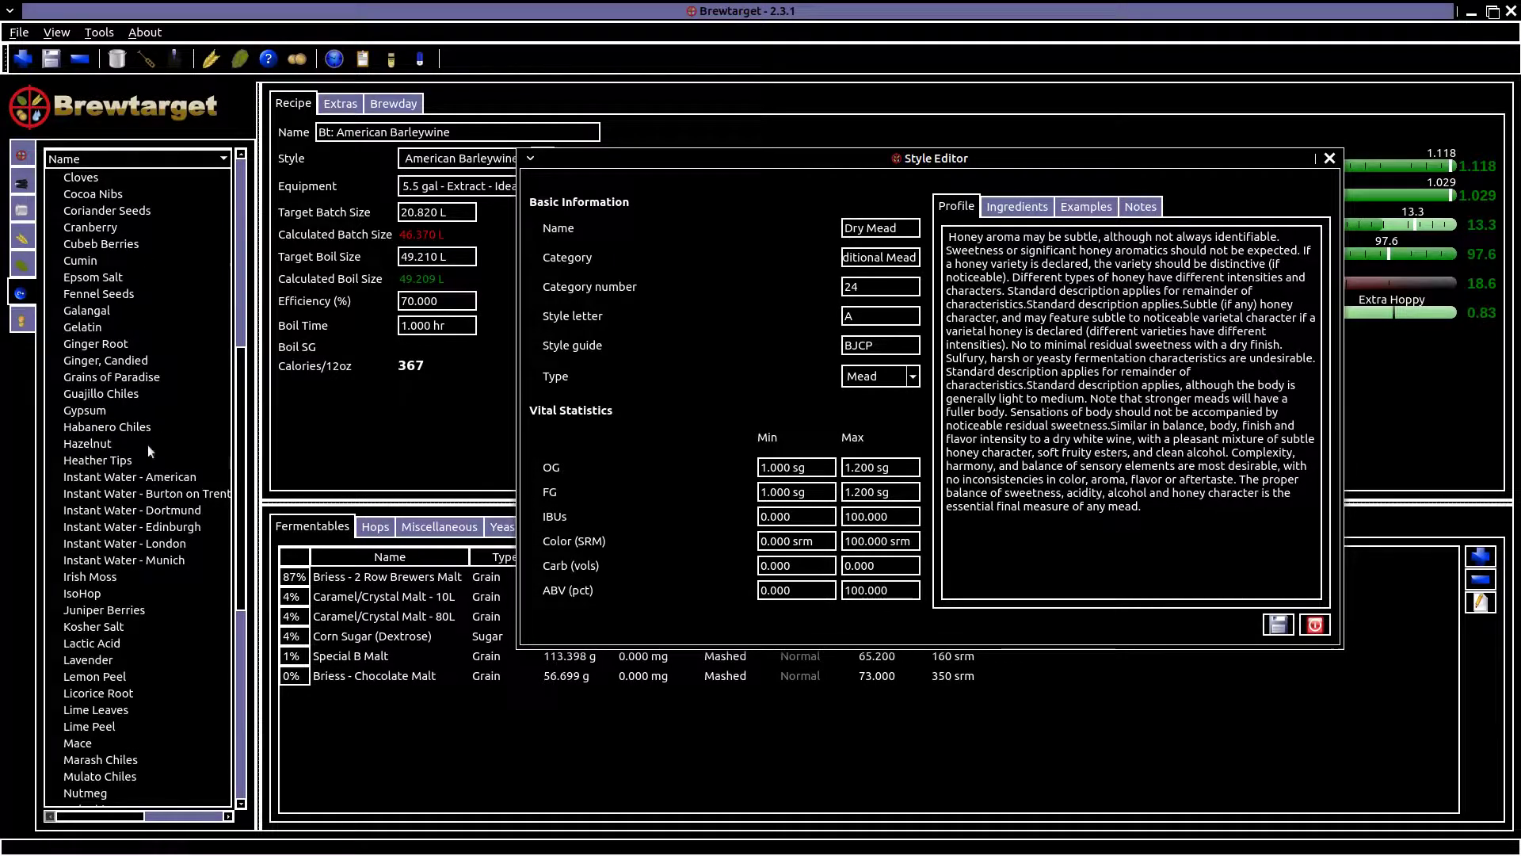
{"action": "double_click", "coordinate": [149, 477]}
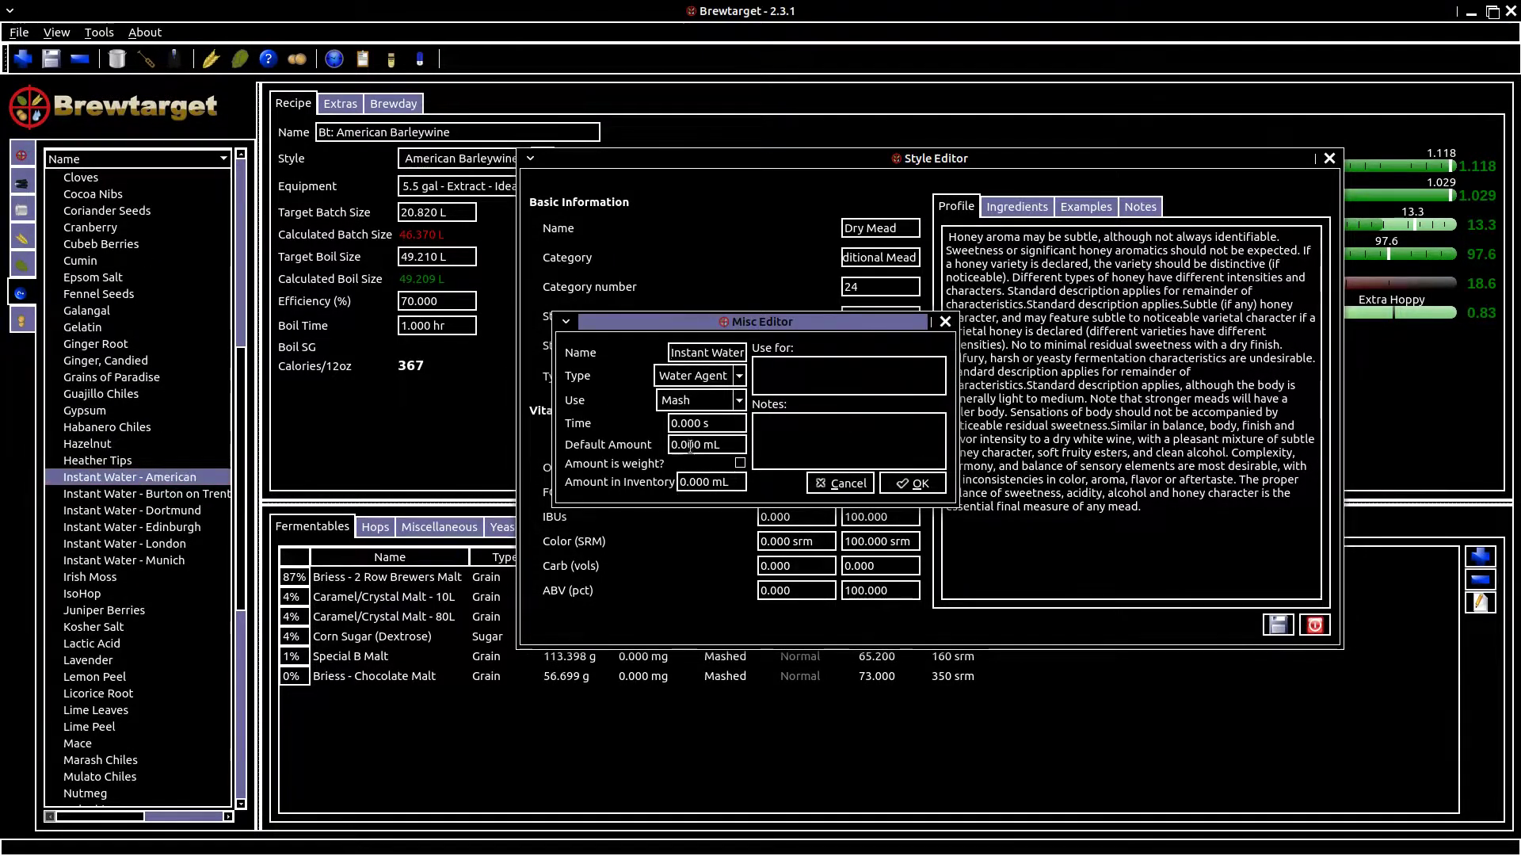
{"action": "left_click", "coordinate": [740, 376]}
{"action": "left_click", "coordinate": [739, 378]}
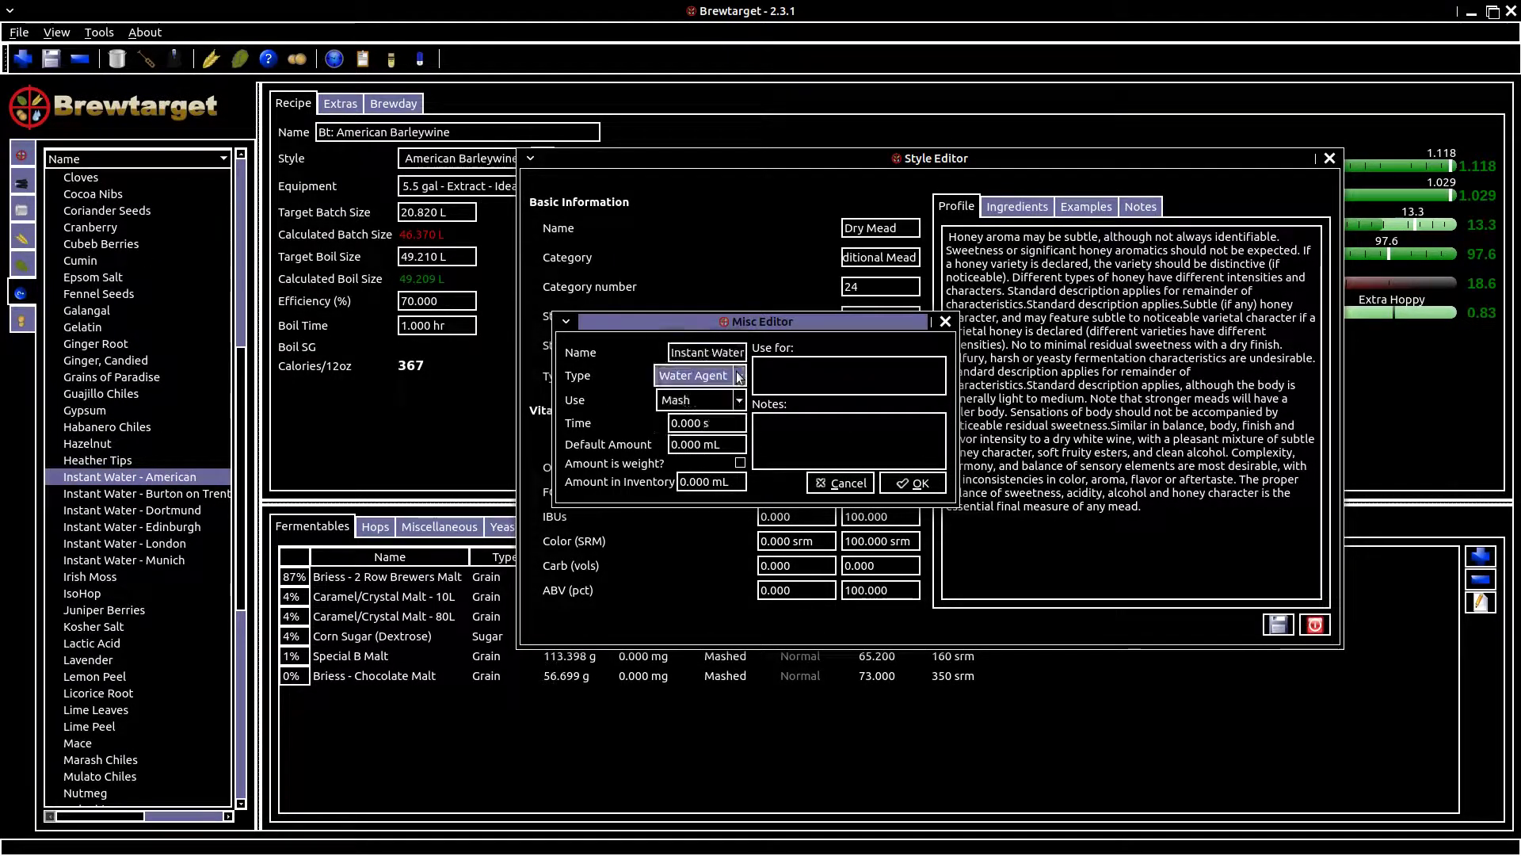
{"action": "left_click", "coordinate": [730, 408]}
{"action": "left_click", "coordinate": [729, 407]}
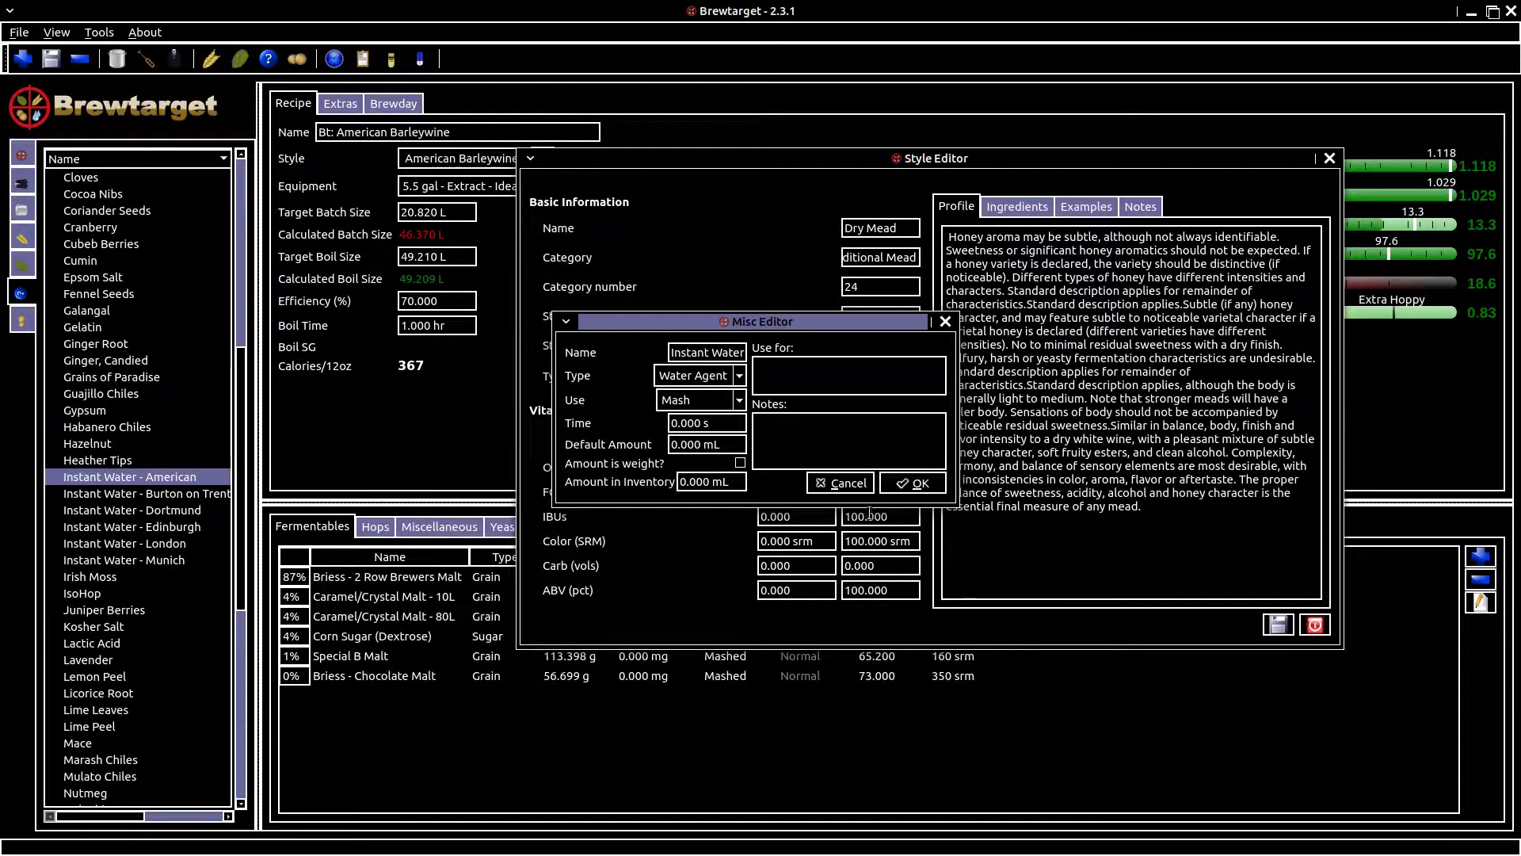
{"action": "left_click", "coordinate": [912, 483]}
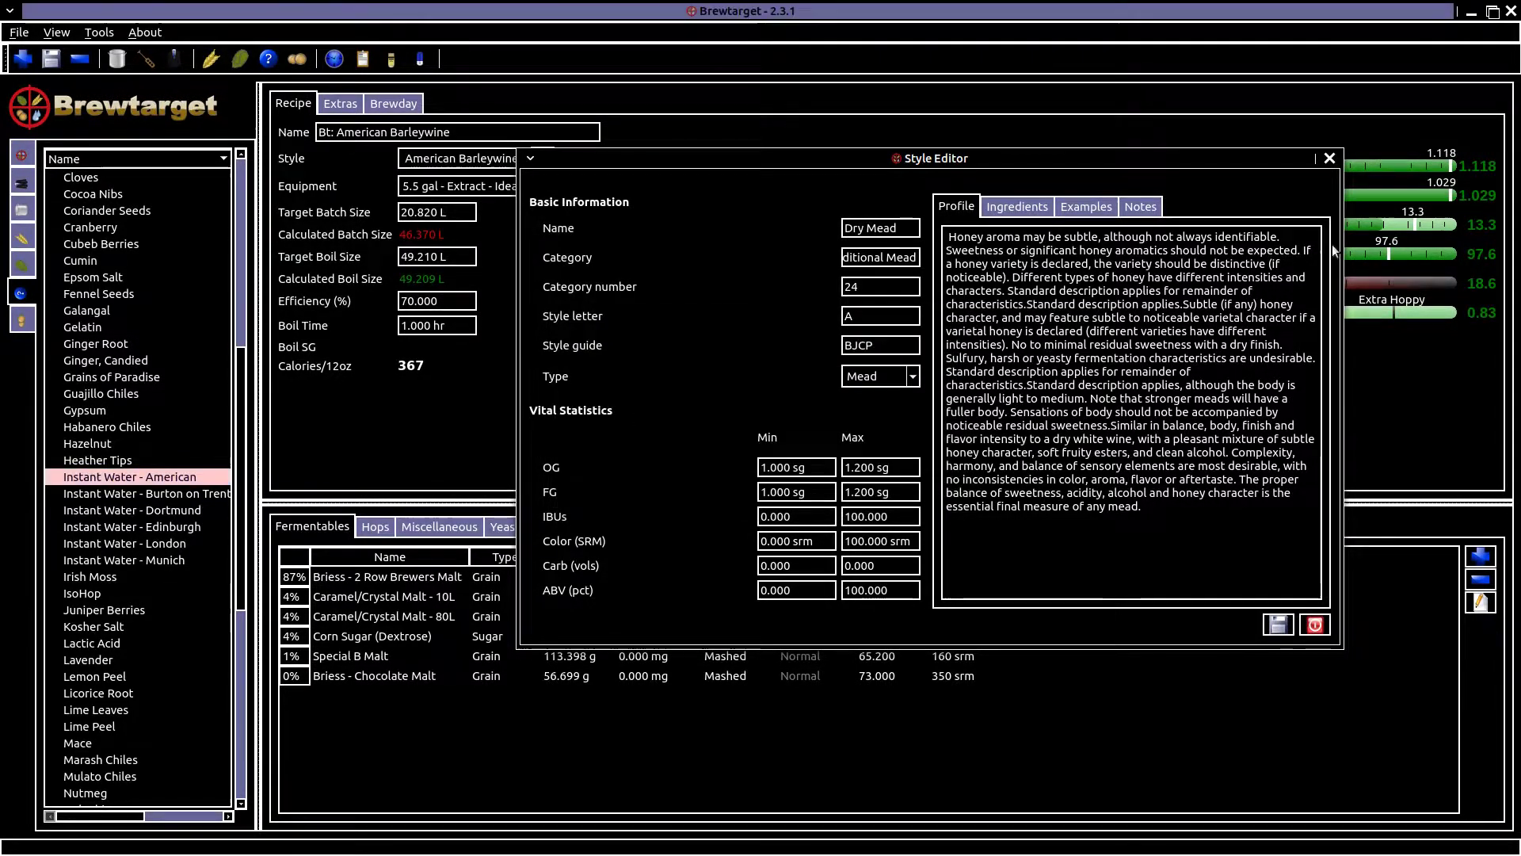
Close the Style Editor and look through the list of yeasts.
{"action": "left_click", "coordinate": [1330, 158]}
{"action": "left_click", "coordinate": [21, 321]}
{"action": "scroll", "coordinate": [137, 288], "scroll_direction": "down", "scroll_amount": 10}
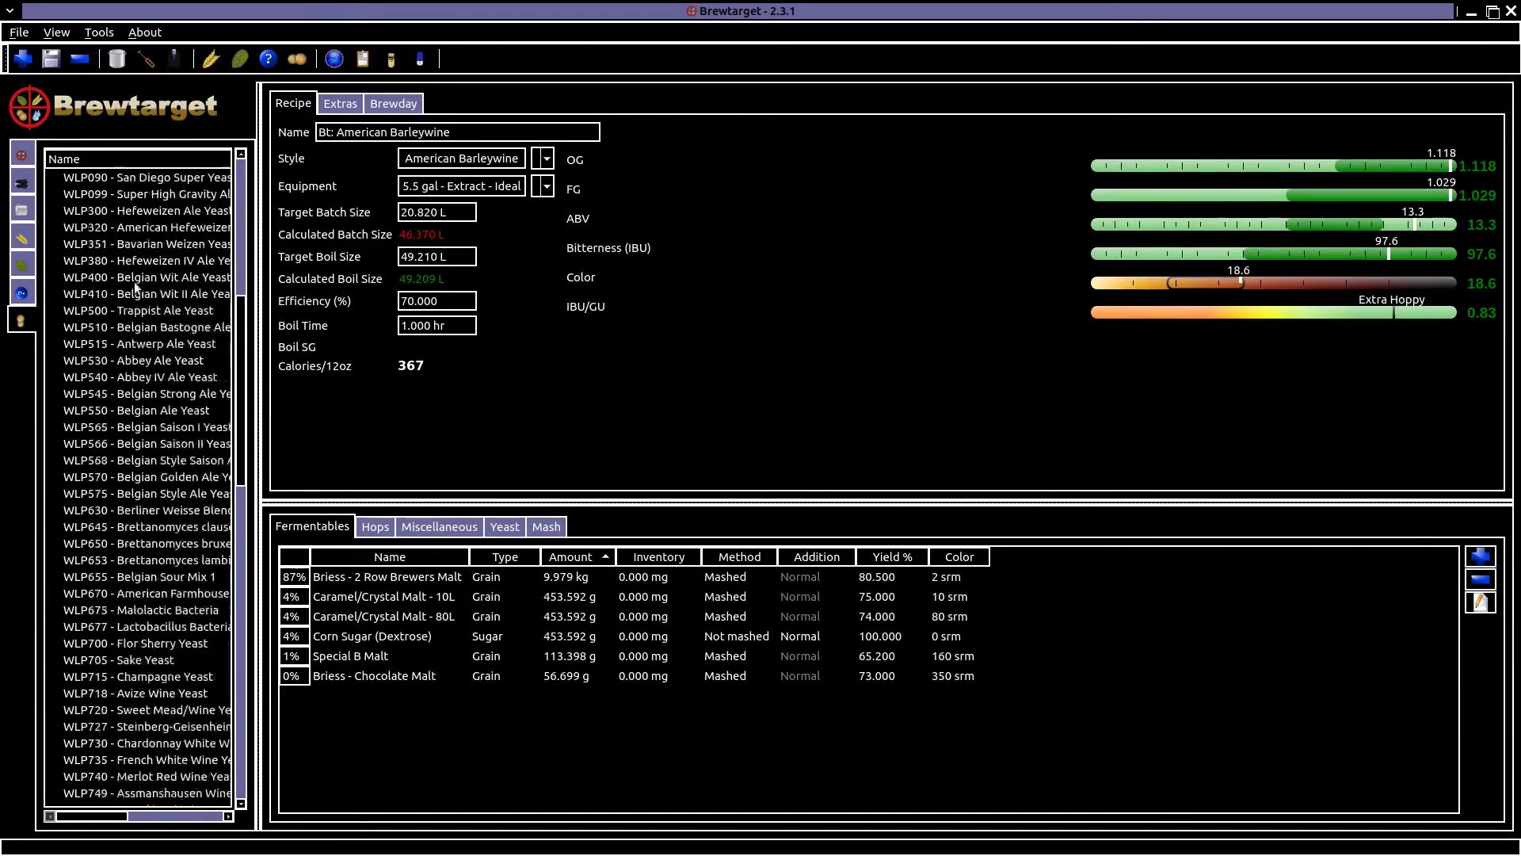
{"action": "scroll", "coordinate": [135, 287], "scroll_direction": "down", "scroll_amount": 20}
{"action": "scroll", "coordinate": [87, 614], "scroll_direction": "up", "scroll_amount": 16}
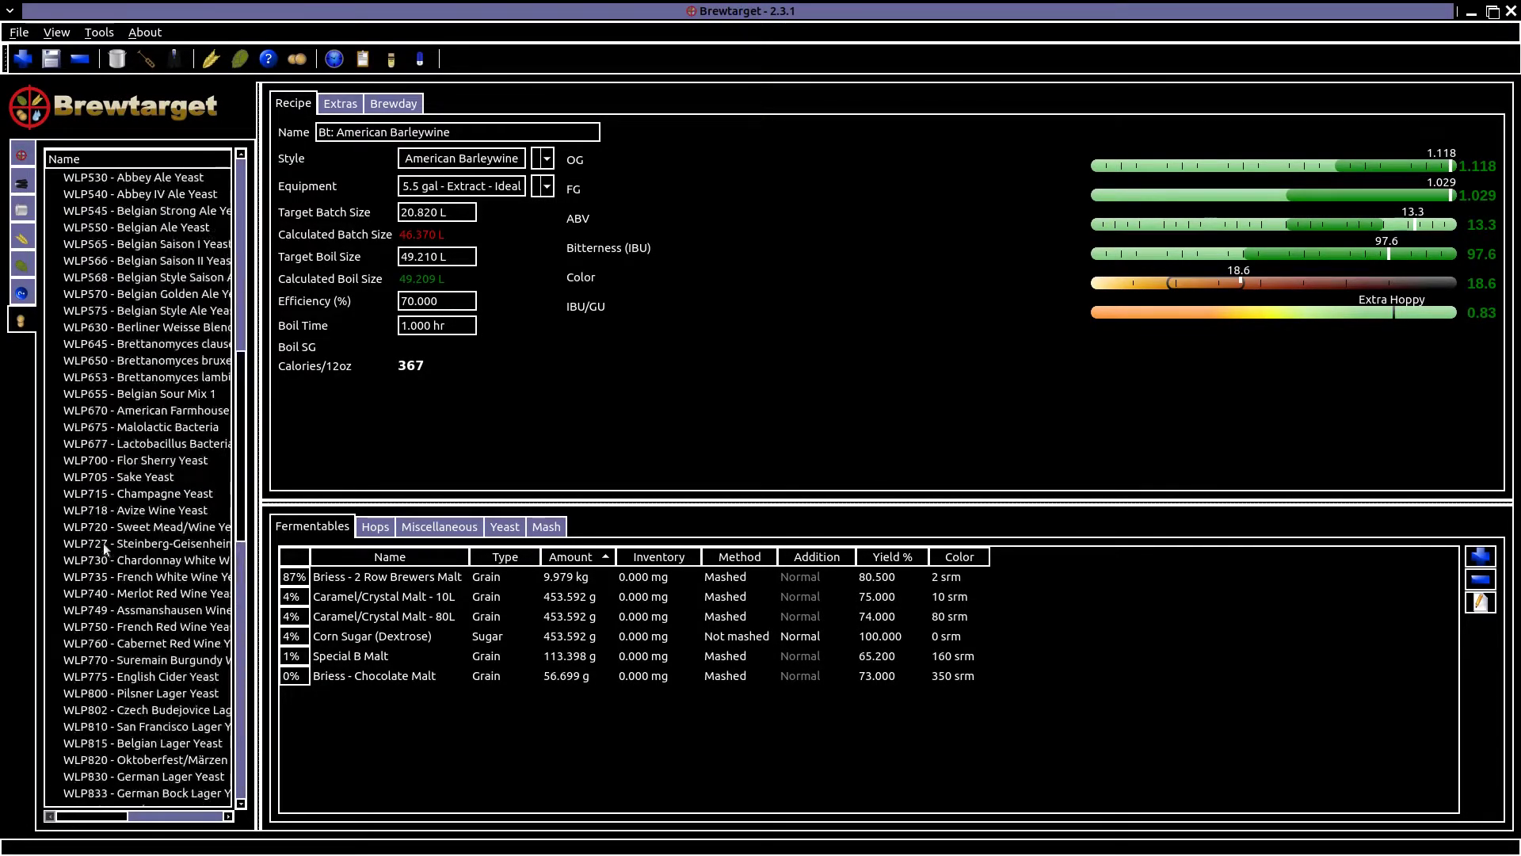
{"action": "scroll", "coordinate": [103, 543], "scroll_direction": "up", "scroll_amount": 15}
Add a new yeast named "Wild yeast culture" to the yeast list, accepting the default properties.
{"action": "right_click", "coordinate": [70, 176]}
{"action": "key", "text": "Escape"}
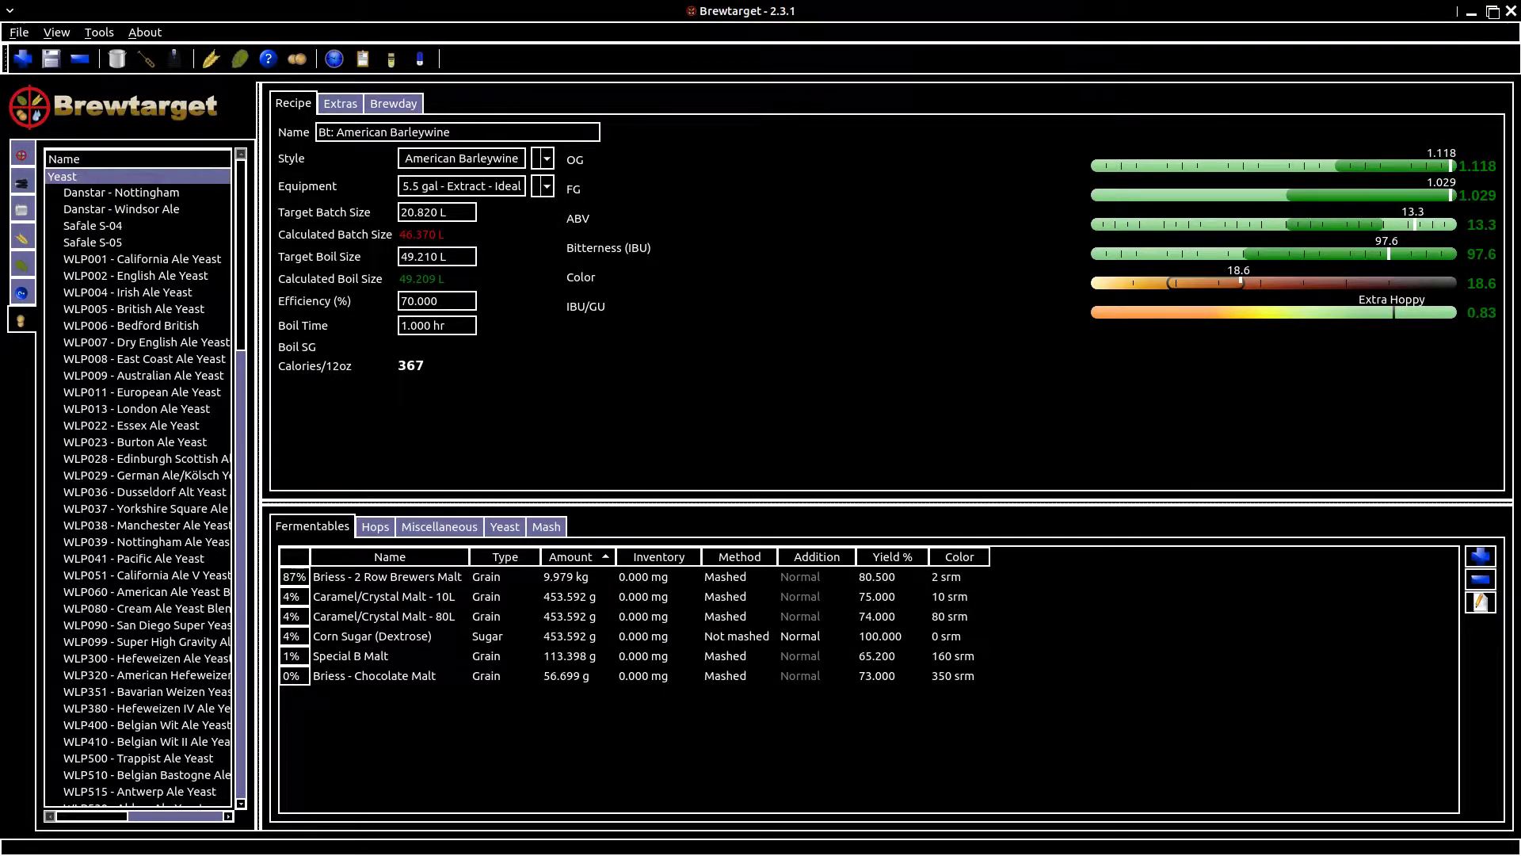
{"action": "type", "text": "Wild ye"}
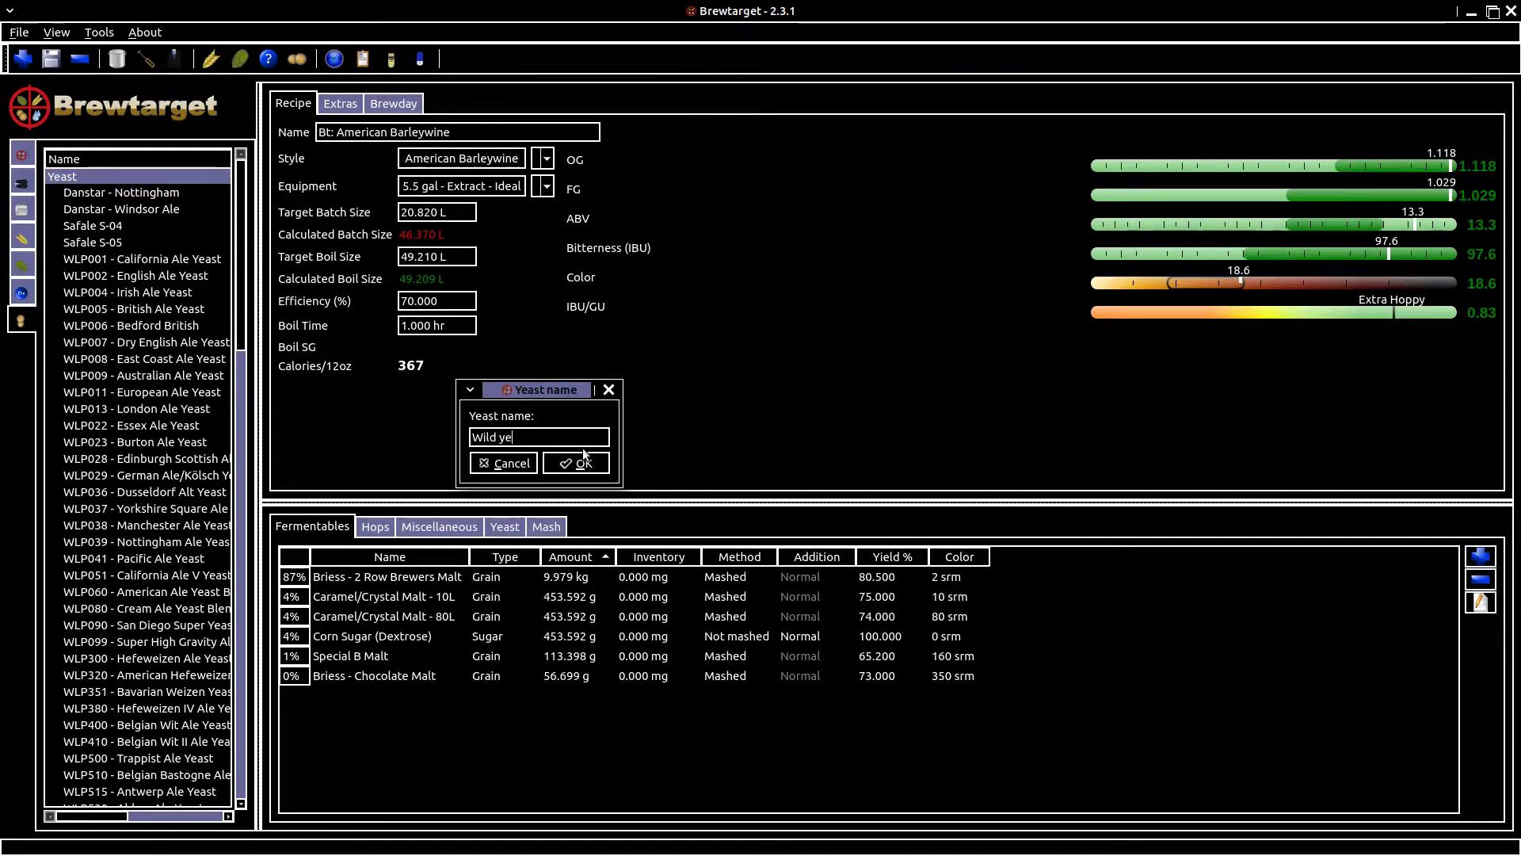
{"action": "type", "text": "ast culture"}
{"action": "left_click", "coordinate": [583, 460]}
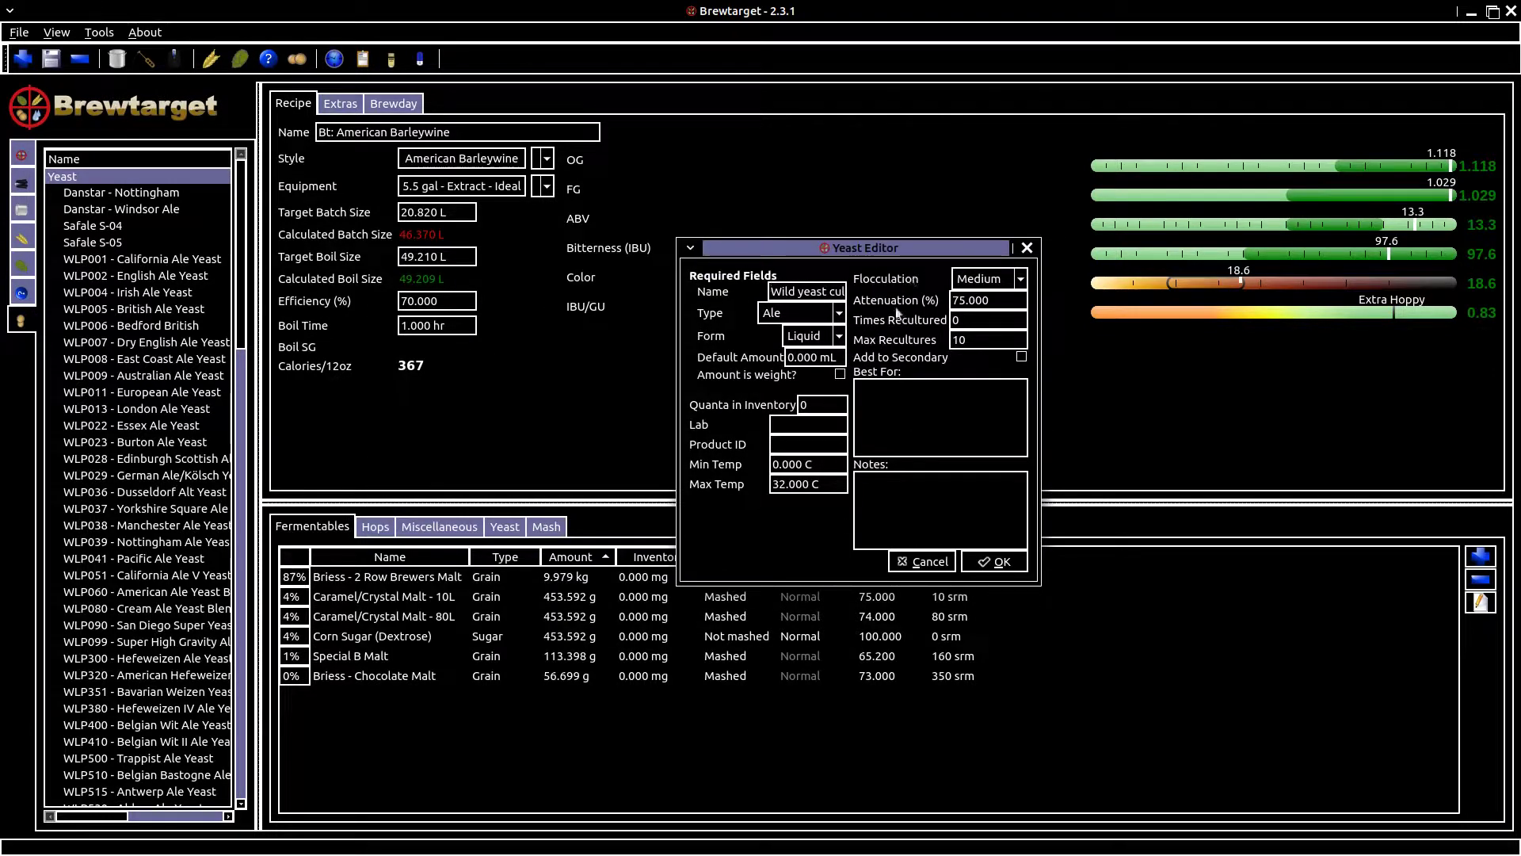
{"action": "left_click", "coordinate": [994, 561]}
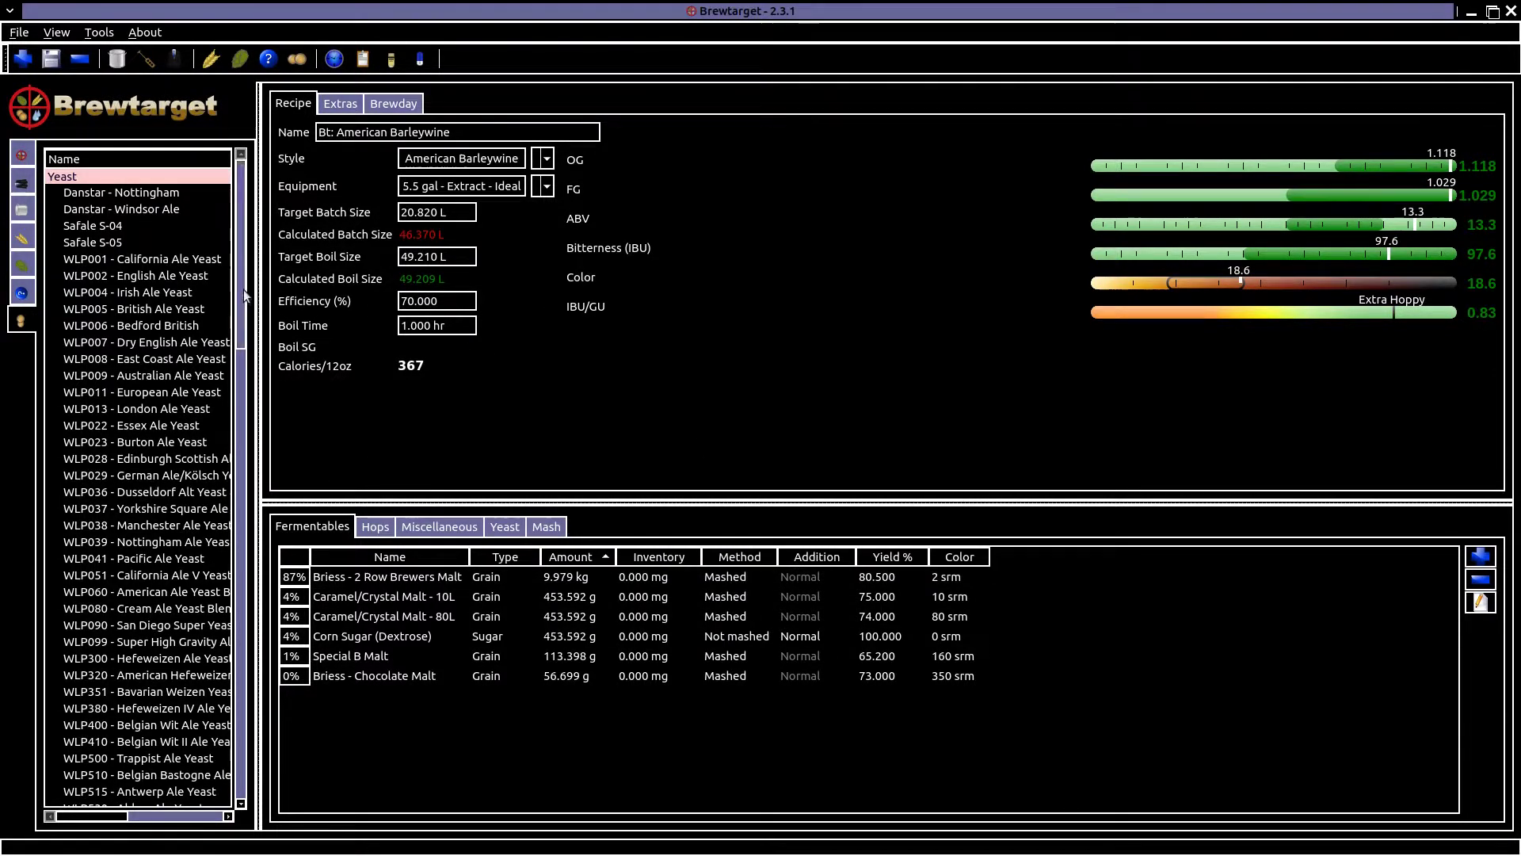
Find the "Wild yeast culture" entry in the yeast list and select it.
{"action": "scroll", "coordinate": [209, 607], "scroll_direction": "down", "scroll_amount": 20}
{"action": "scroll", "coordinate": [226, 545], "scroll_direction": "up", "scroll_amount": 4}
{"action": "left_click", "coordinate": [115, 660]}
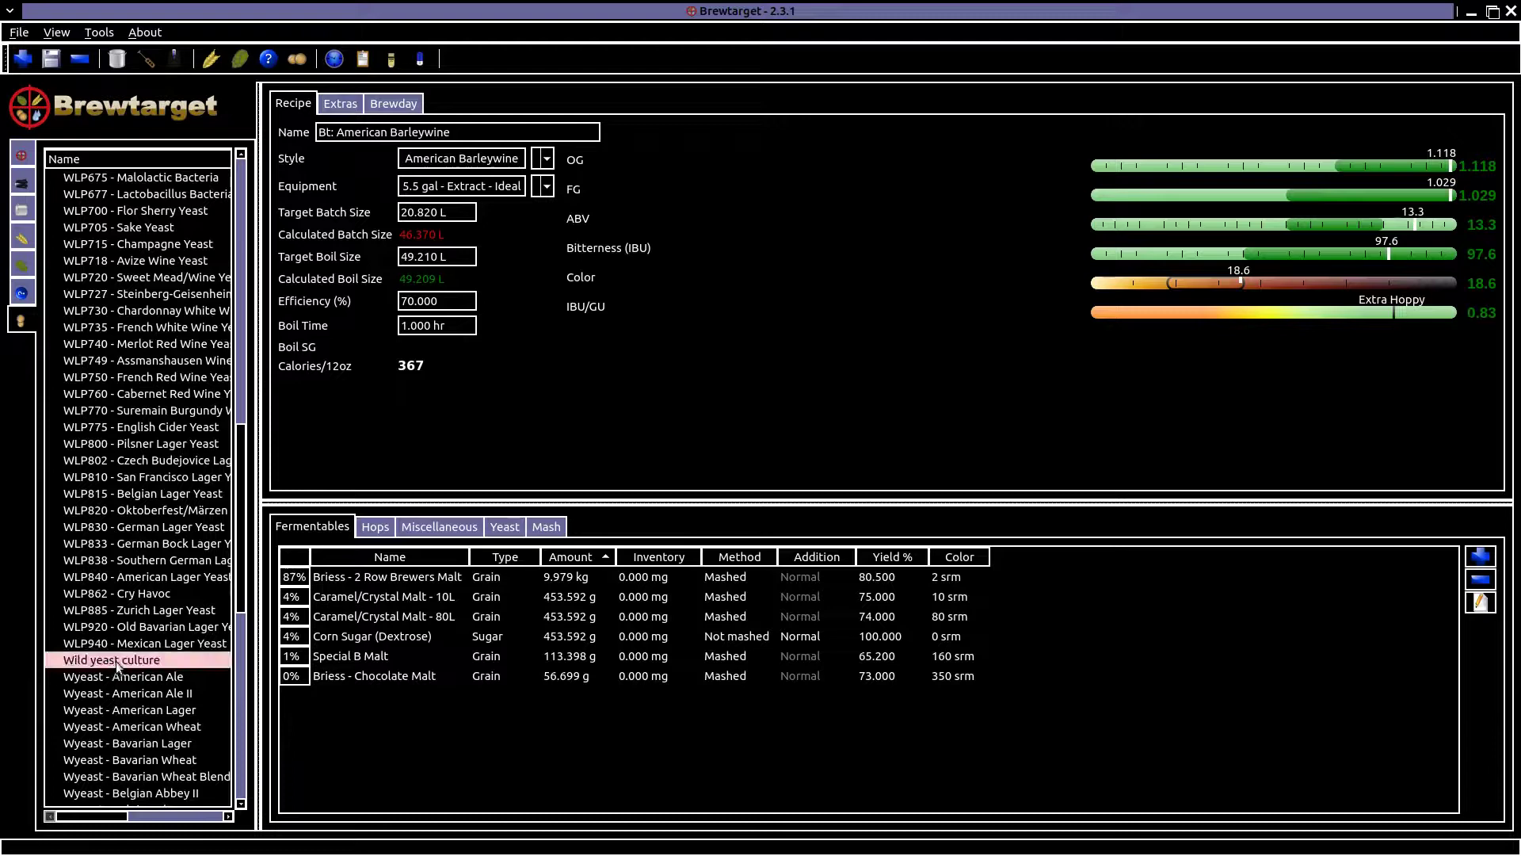
Return to the recipes list, widen its name column and open the Bt: Berliner Weisse recipe.
{"action": "left_click", "coordinate": [21, 154]}
{"action": "left_click", "coordinate": [100, 211]}
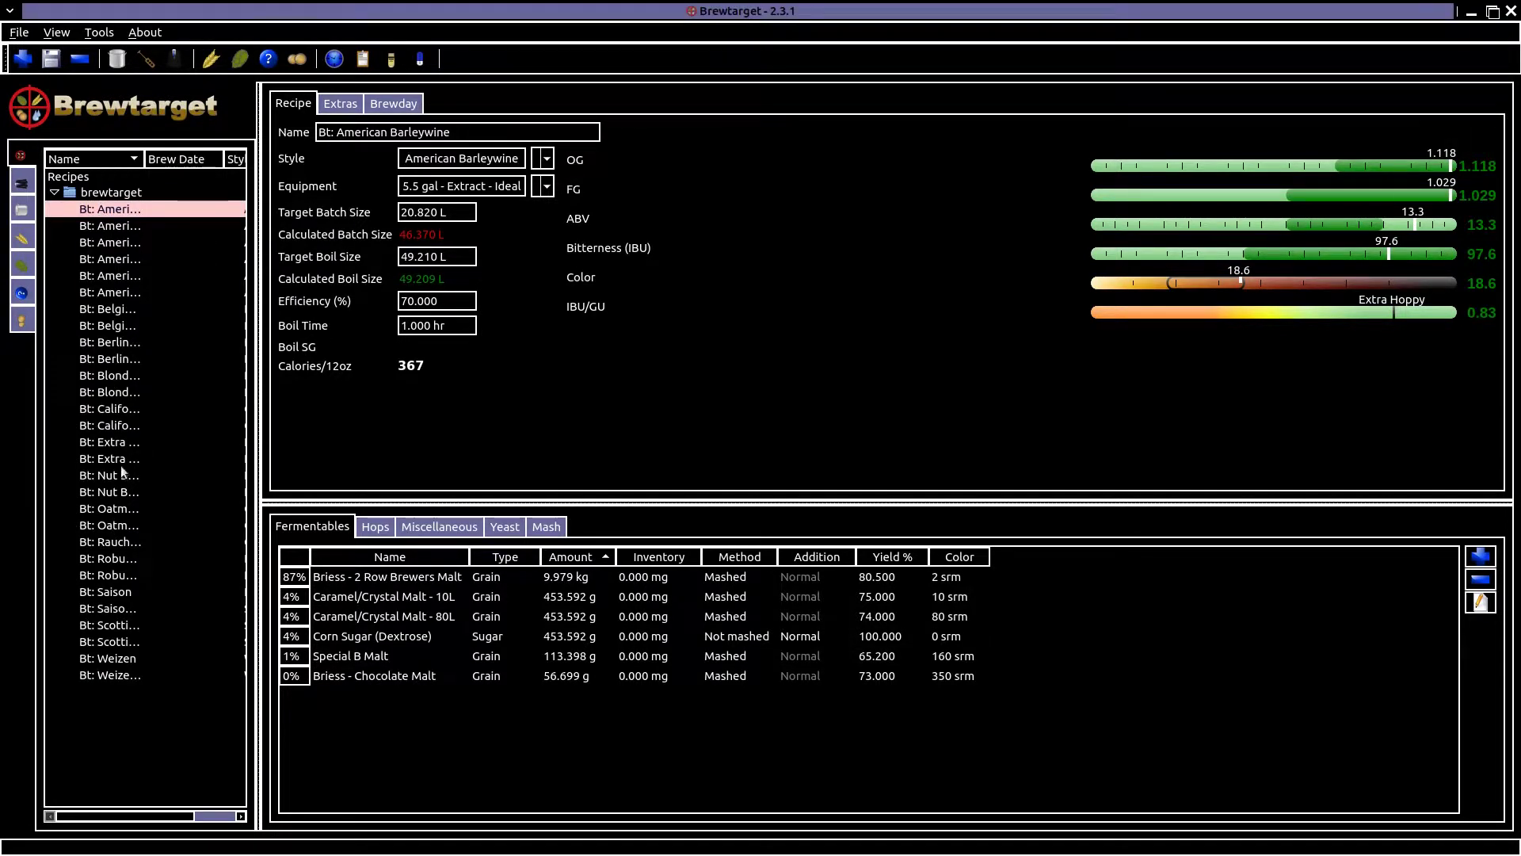
{"action": "left_click_drag", "start_coordinate": [144, 158], "coordinate": [233, 159]}
{"action": "left_click", "coordinate": [165, 344]}
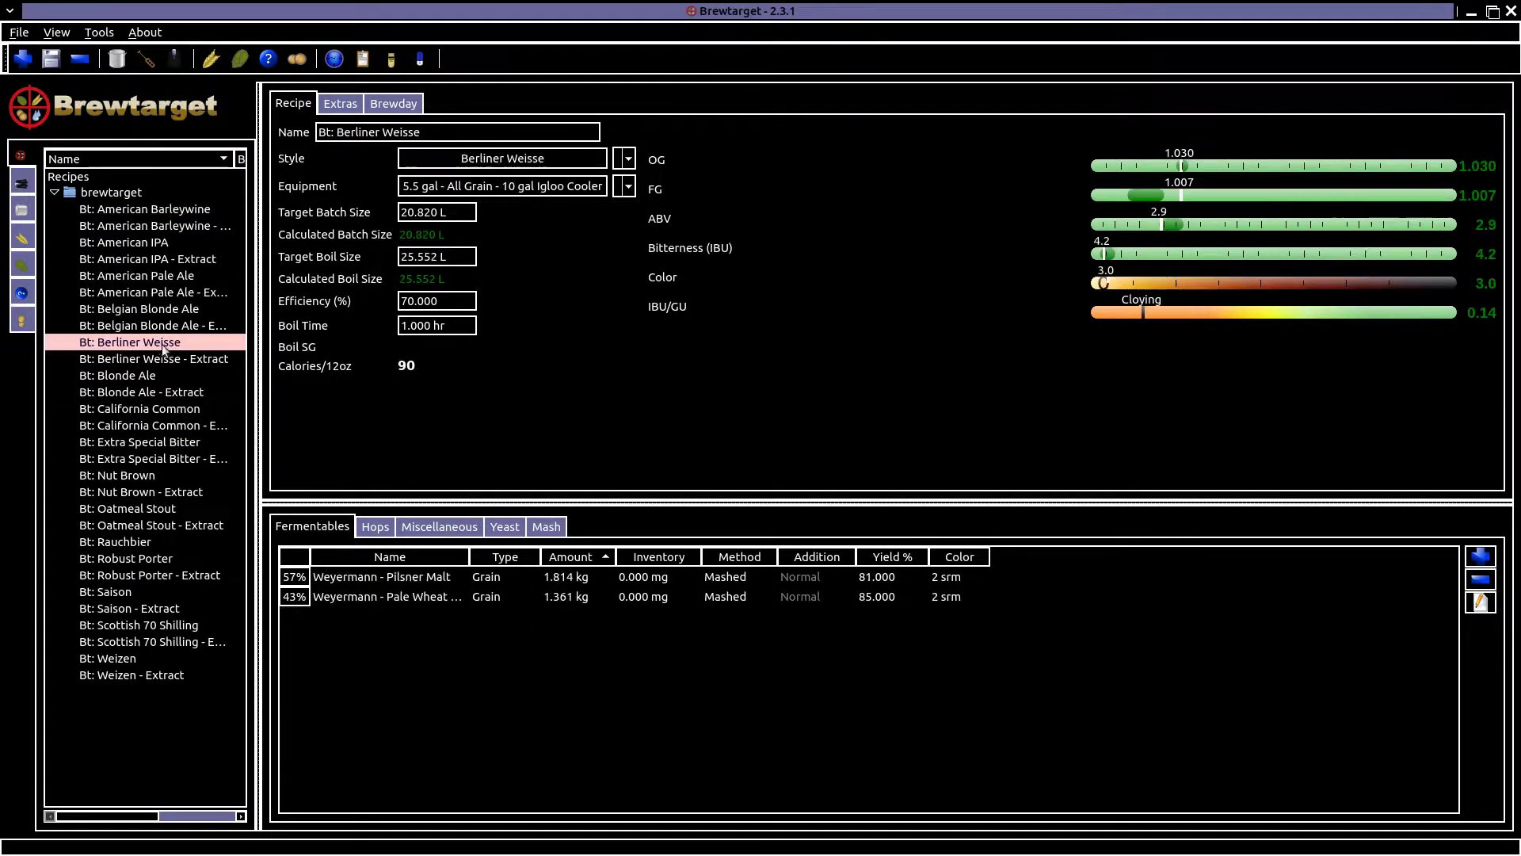
Try target batch sizes of 25, 15 and 20 L for the Berliner Weisse recipe.
{"action": "left_click", "coordinate": [434, 214]}
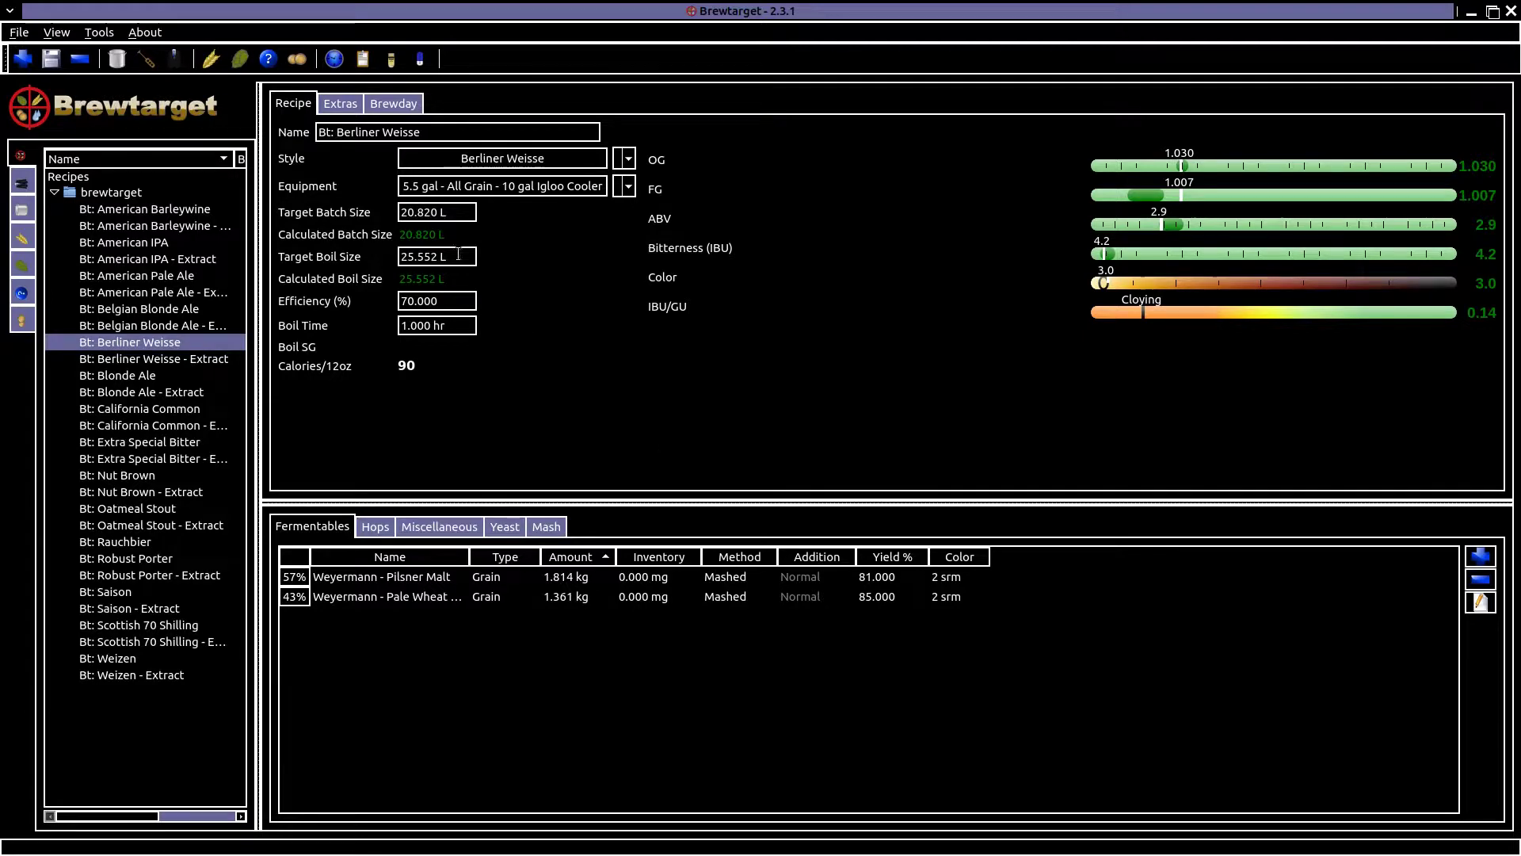
{"action": "key", "text": "Tab"}
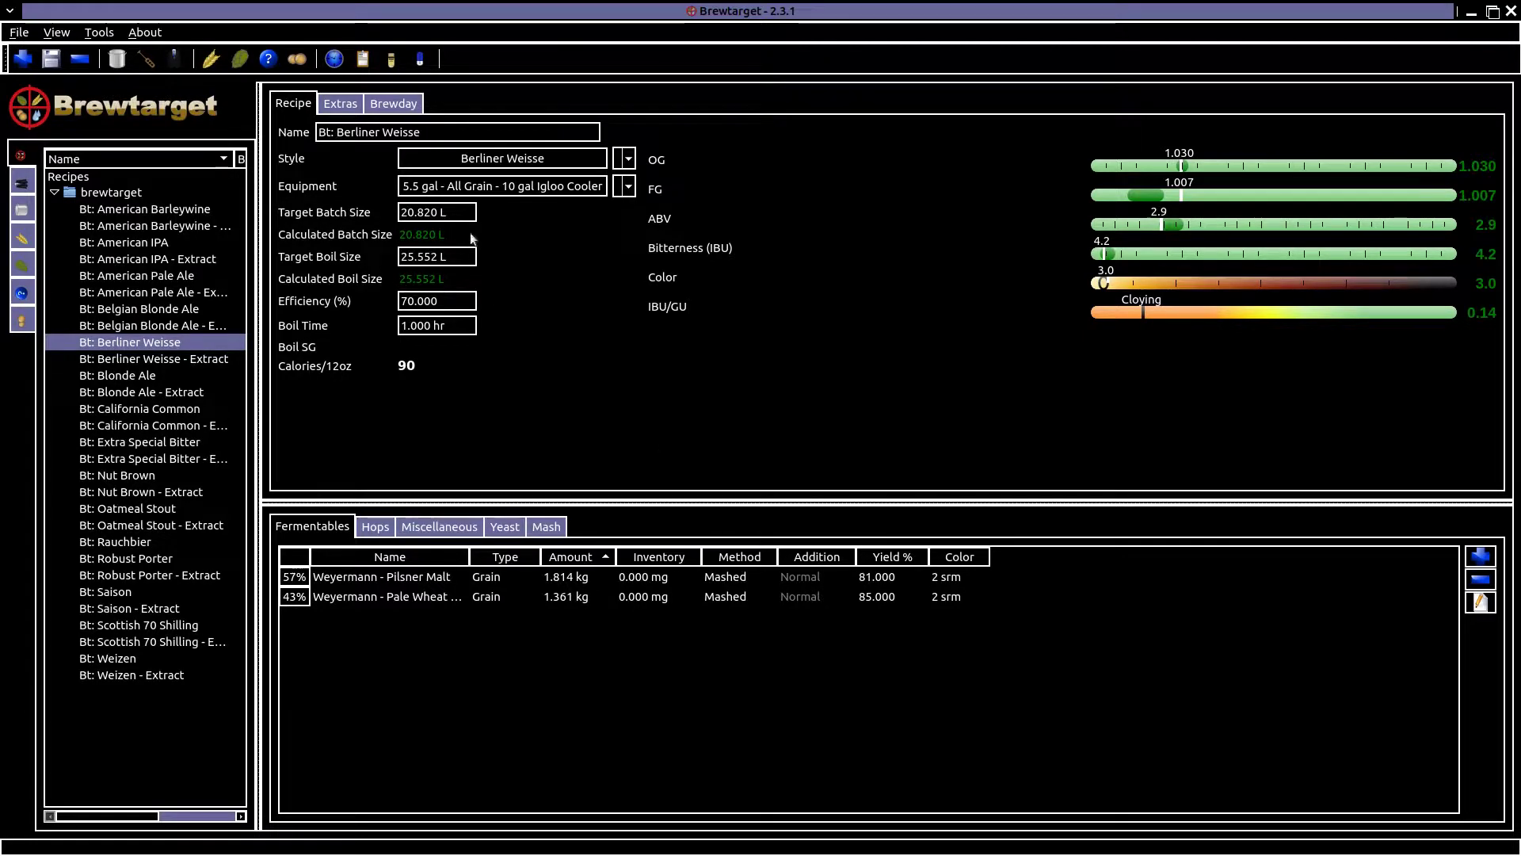
{"action": "key", "text": "shift+Tab"}
{"action": "type", "text": "25"}
{"action": "key", "text": "Tab"}
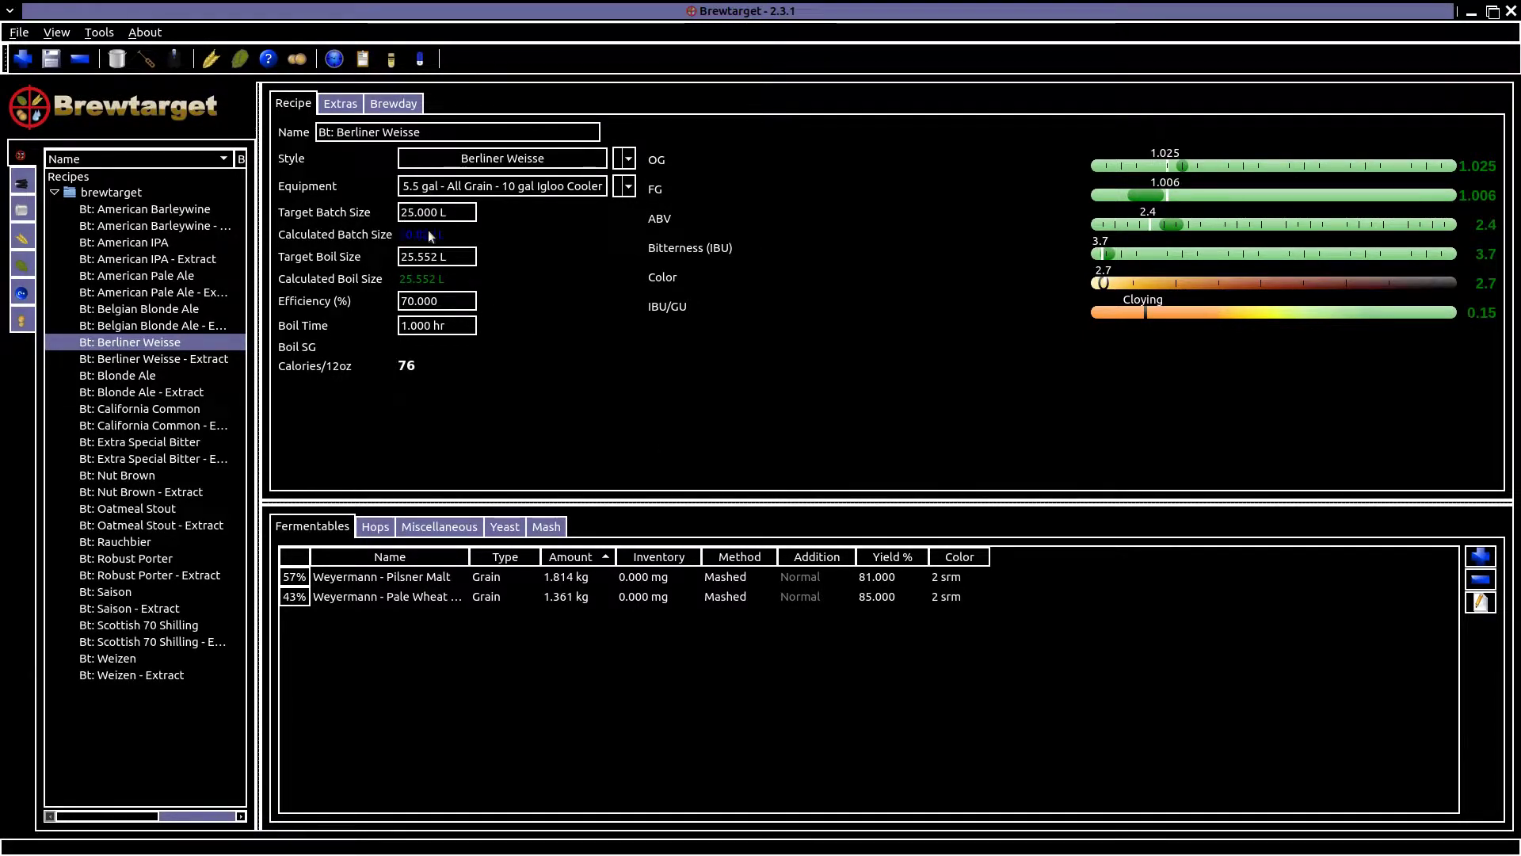
{"action": "key", "text": "shift+Tab"}
{"action": "type", "text": "15"}
{"action": "key", "text": "Tab"}
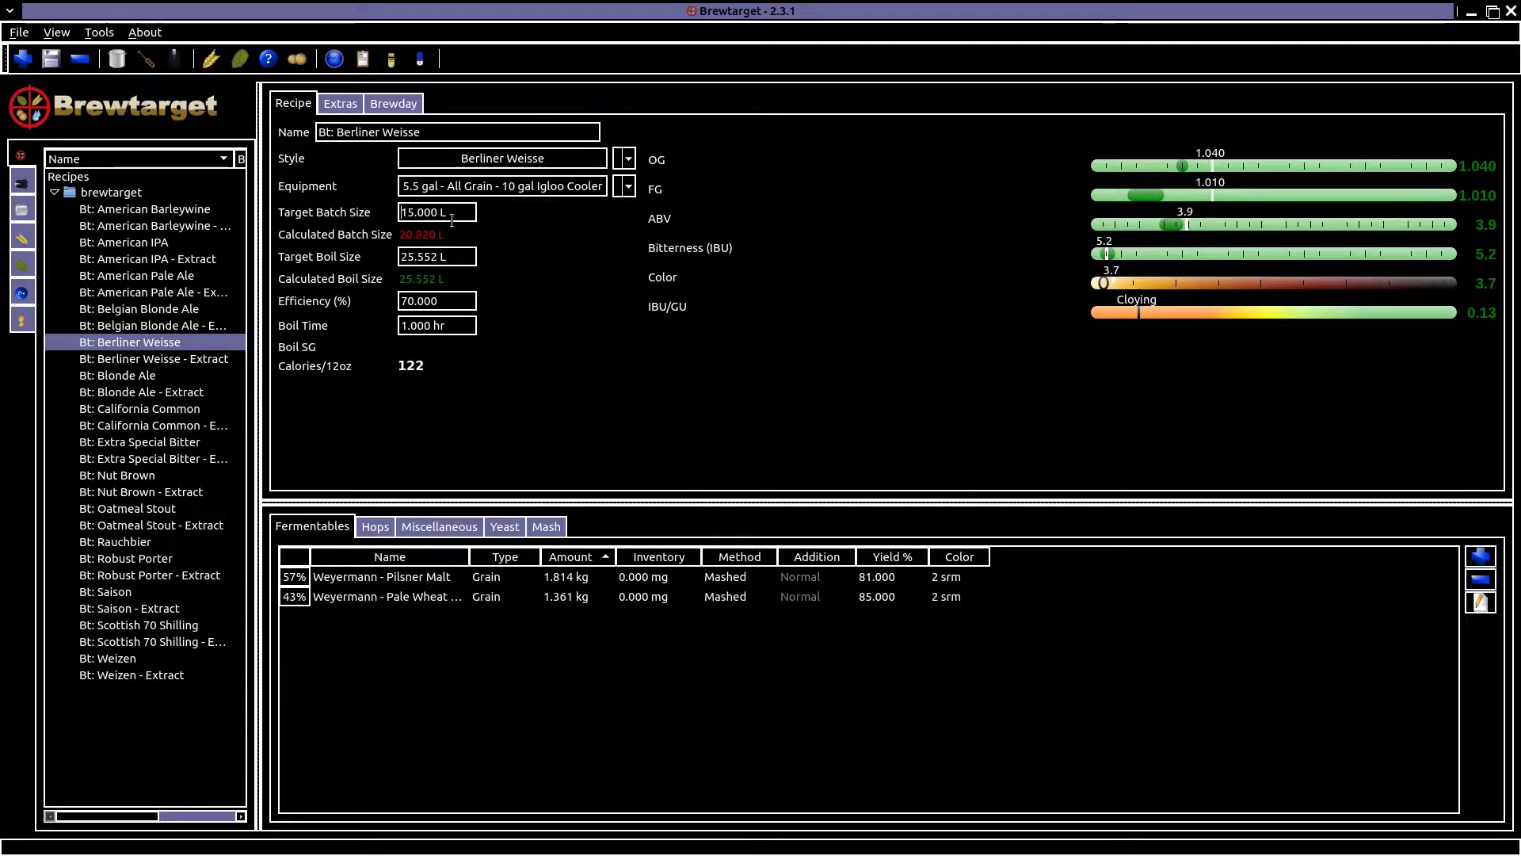
{"action": "key", "text": "shift+Tab"}
{"action": "type", "text": "20"}
{"action": "key", "text": "Tab"}
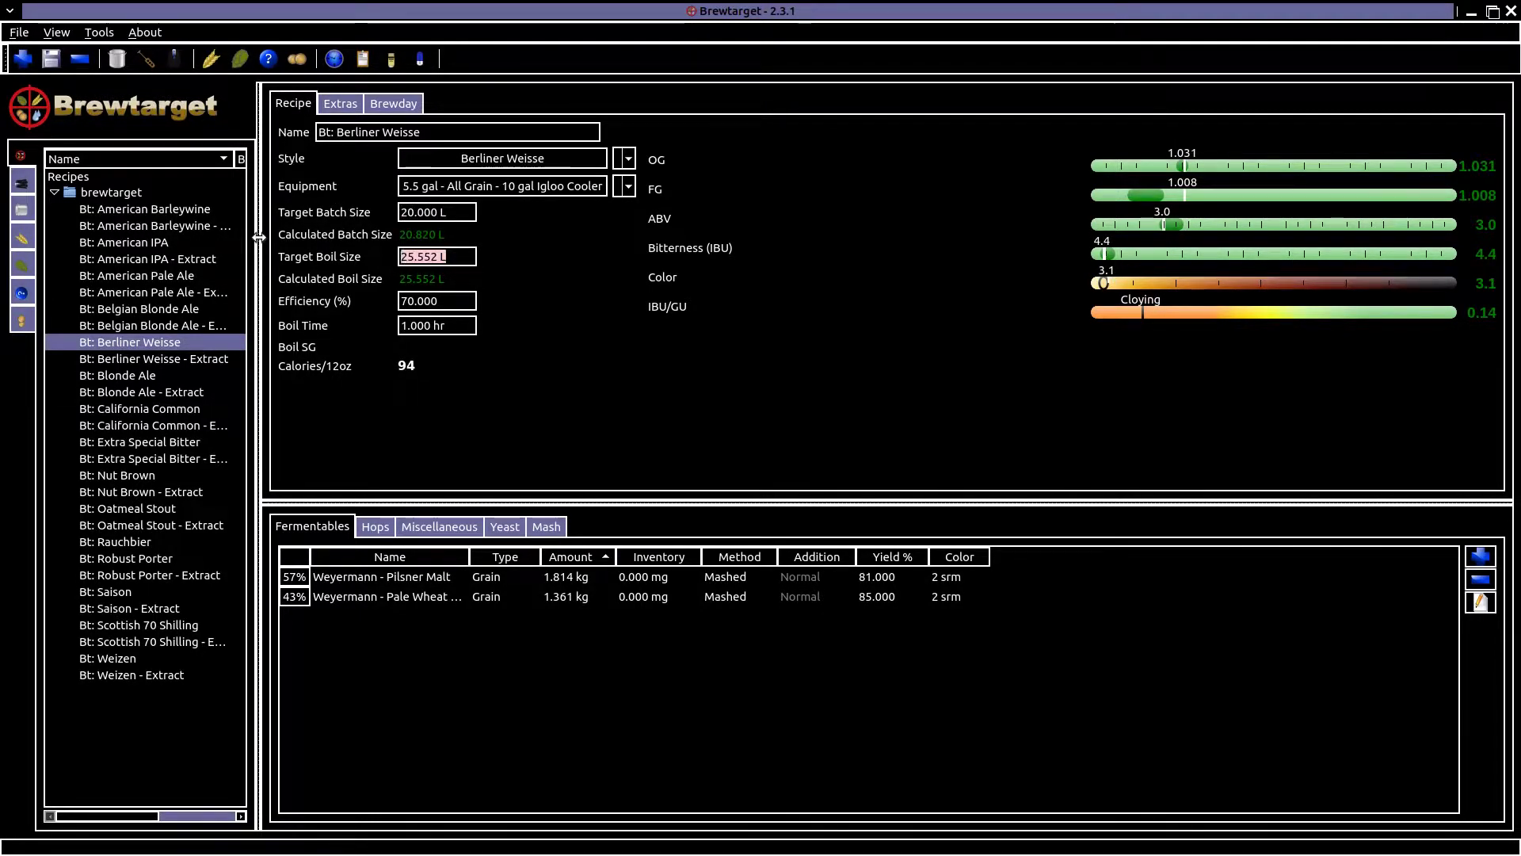
Try target boil sizes of 30, 20 and 25.5 L for the Berliner Weisse recipe.
{"action": "type", "text": "30"}
{"action": "key", "text": "Return"}
{"action": "key", "text": "ctrl+a"}
{"action": "type", "text": "20"}
{"action": "key", "text": "Return"}
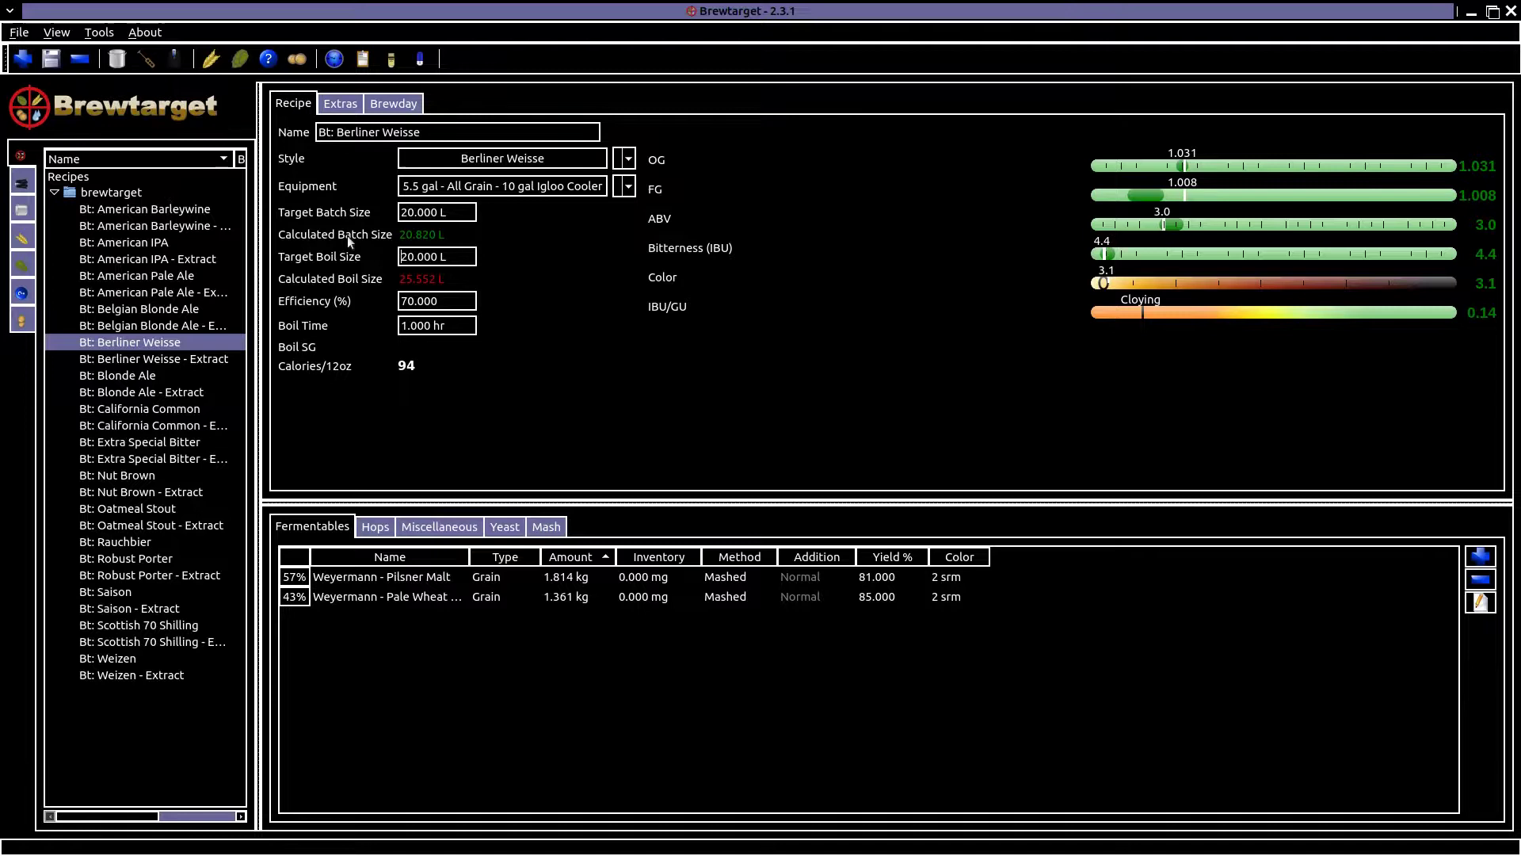
{"action": "key", "text": "ctrl+a"}
{"action": "type", "text": "25.5"}
{"action": "key", "text": "Return"}
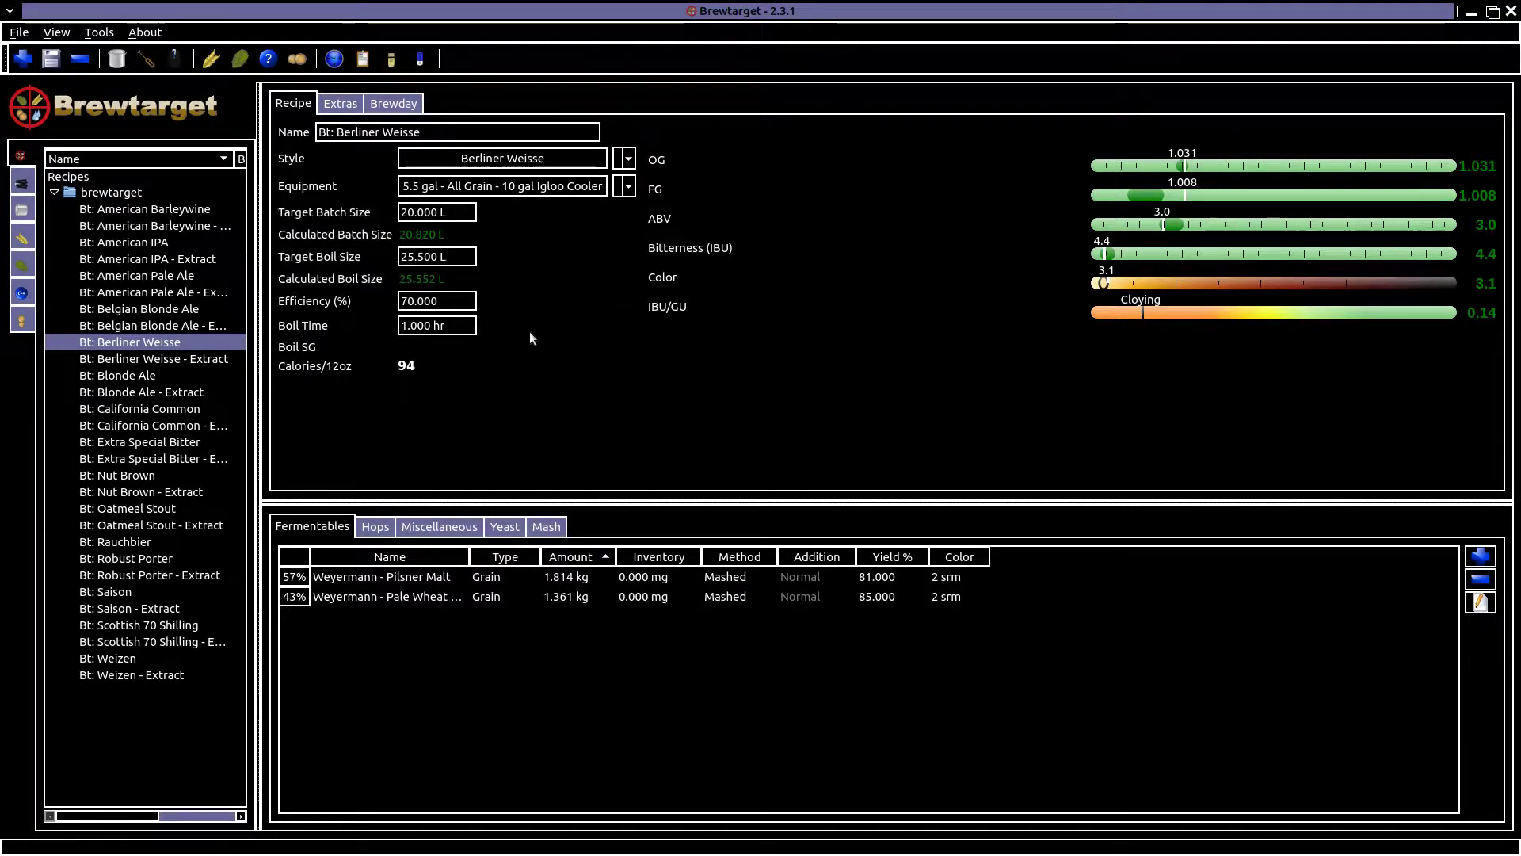
Try a target boil size of 15 L for the Berliner Weisse recipe and finally set it to 25 L.
{"action": "key", "text": "ctrl+a"}
{"action": "type", "text": "15"}
{"action": "key", "text": "Return"}
{"action": "key", "text": "ctrl+a"}
{"action": "type", "text": "25"}
{"action": "key", "text": "Return"}
Set the Berliner Weisse target batch size to 15 L and start replacing it with a value beginning with 2.
{"action": "key", "text": "shift+Tab"}
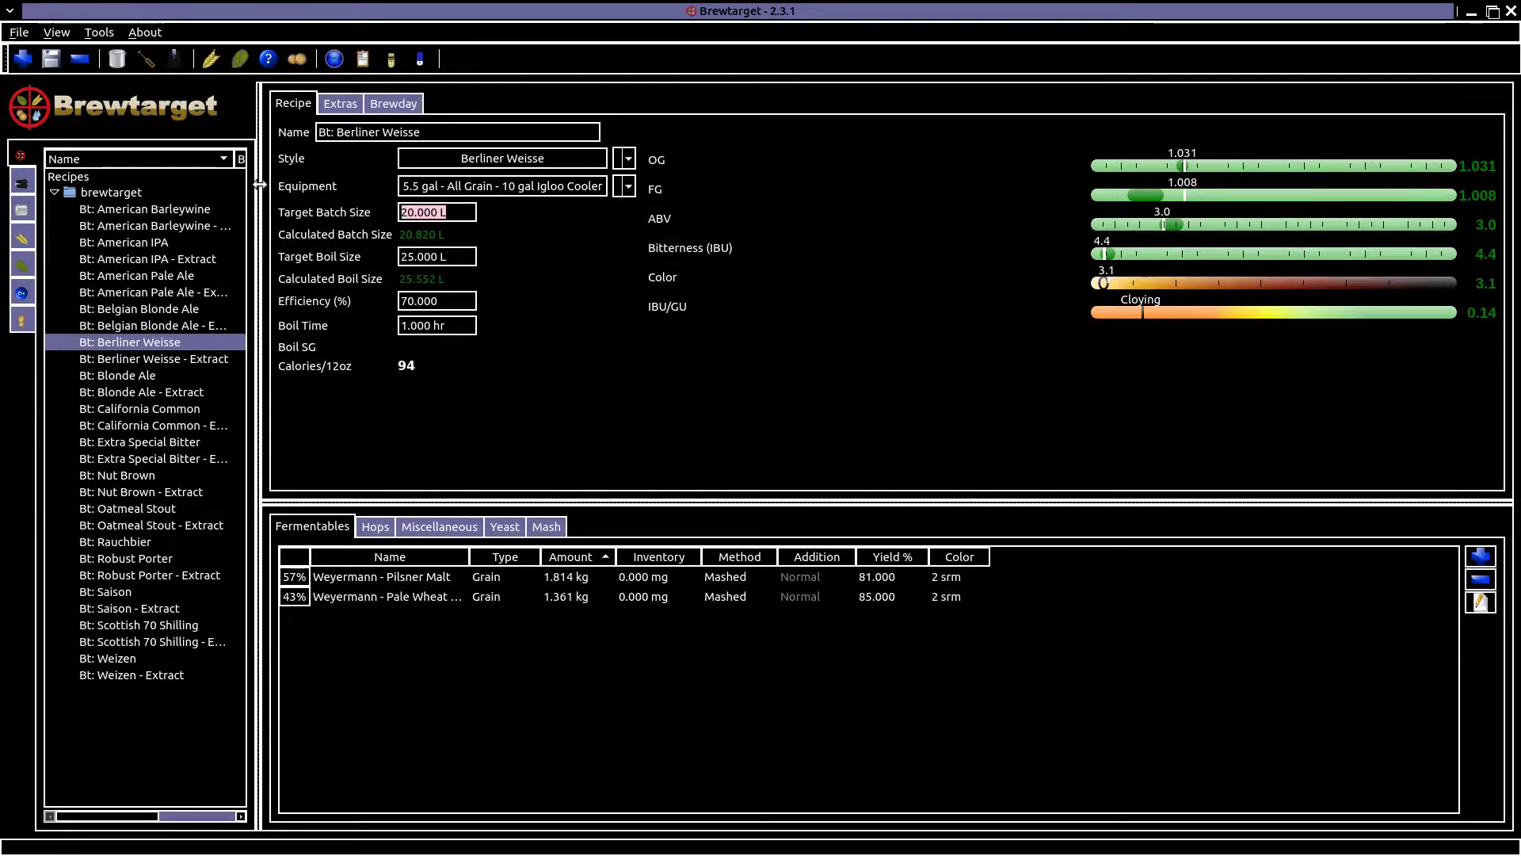
{"action": "type", "text": "15"}
{"action": "key", "text": "Return"}
{"action": "key", "text": "ctrl+a"}
{"action": "type", "text": "2."}
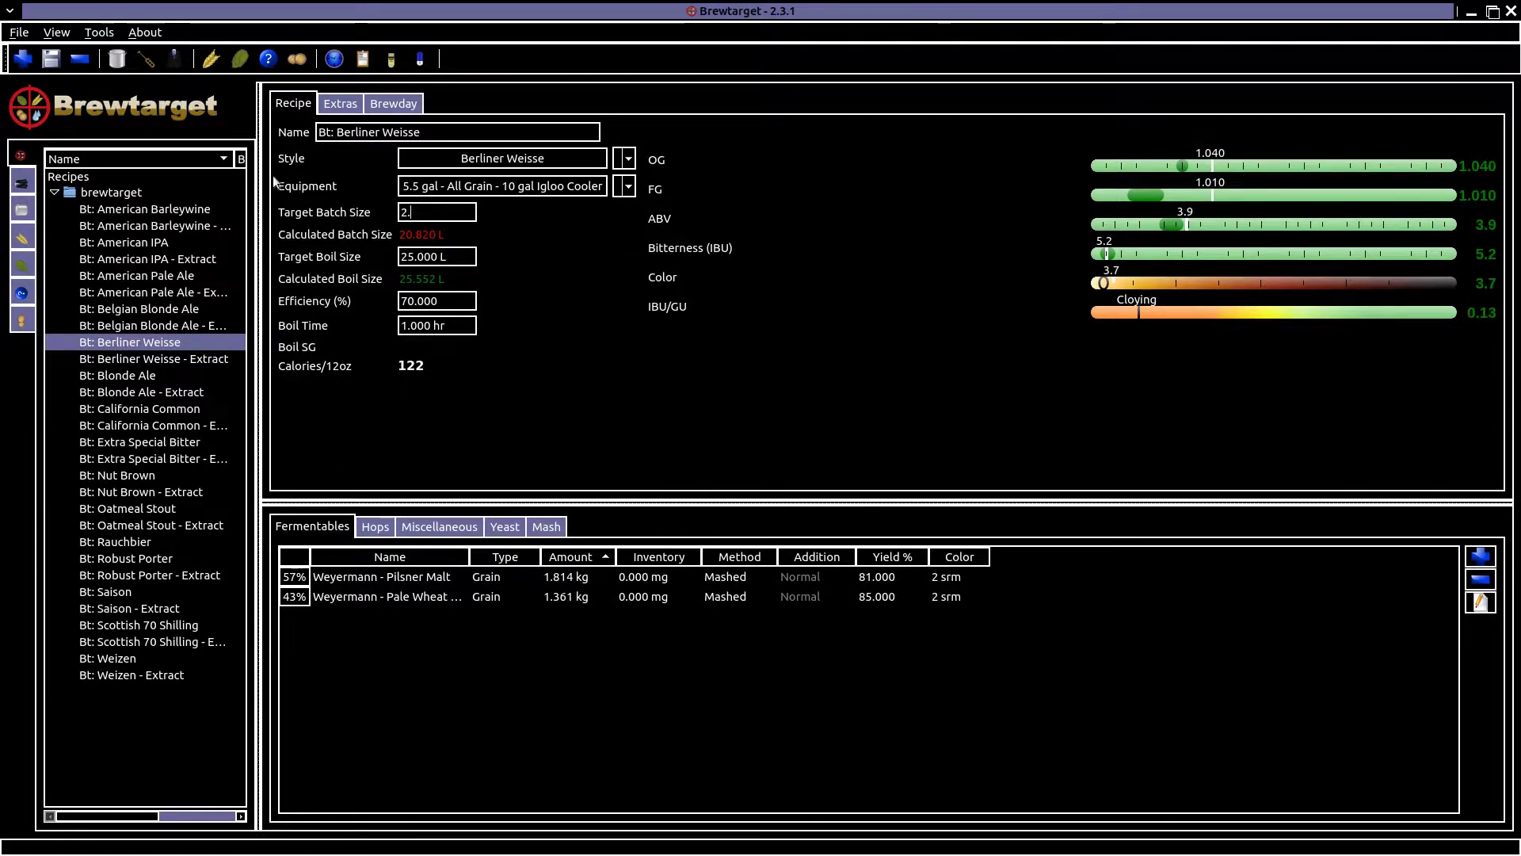
Change the style of the Bt: Weizen - Extract recipe to Fruit Cider.
{"action": "left_click", "coordinate": [135, 158]}
{"action": "left_click", "coordinate": [461, 158]}
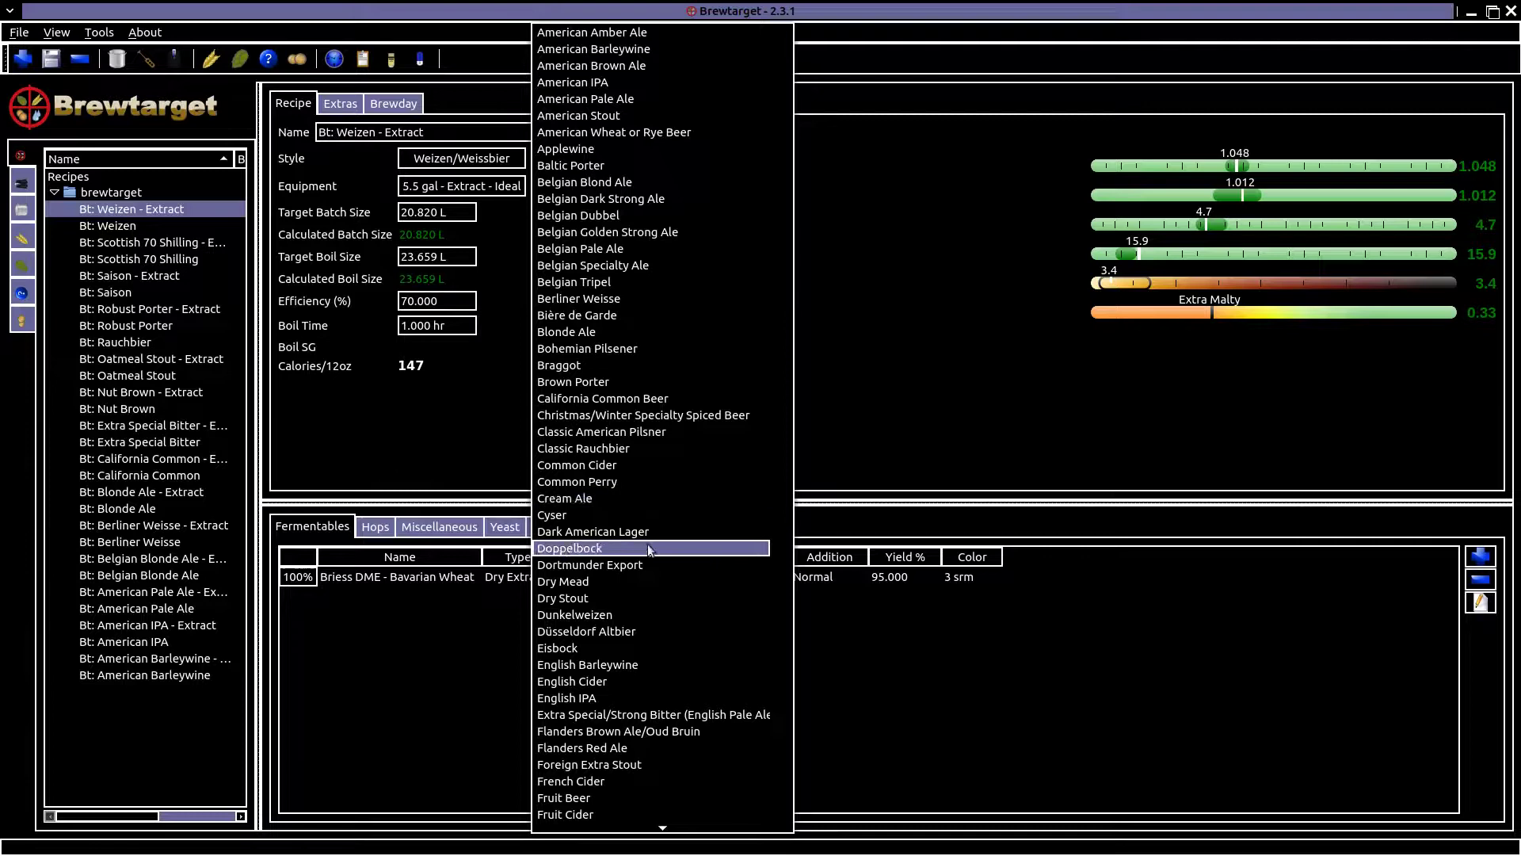
{"action": "scroll", "coordinate": [626, 666], "scroll_direction": "down", "scroll_amount": 2}
{"action": "left_click", "coordinate": [612, 721]}
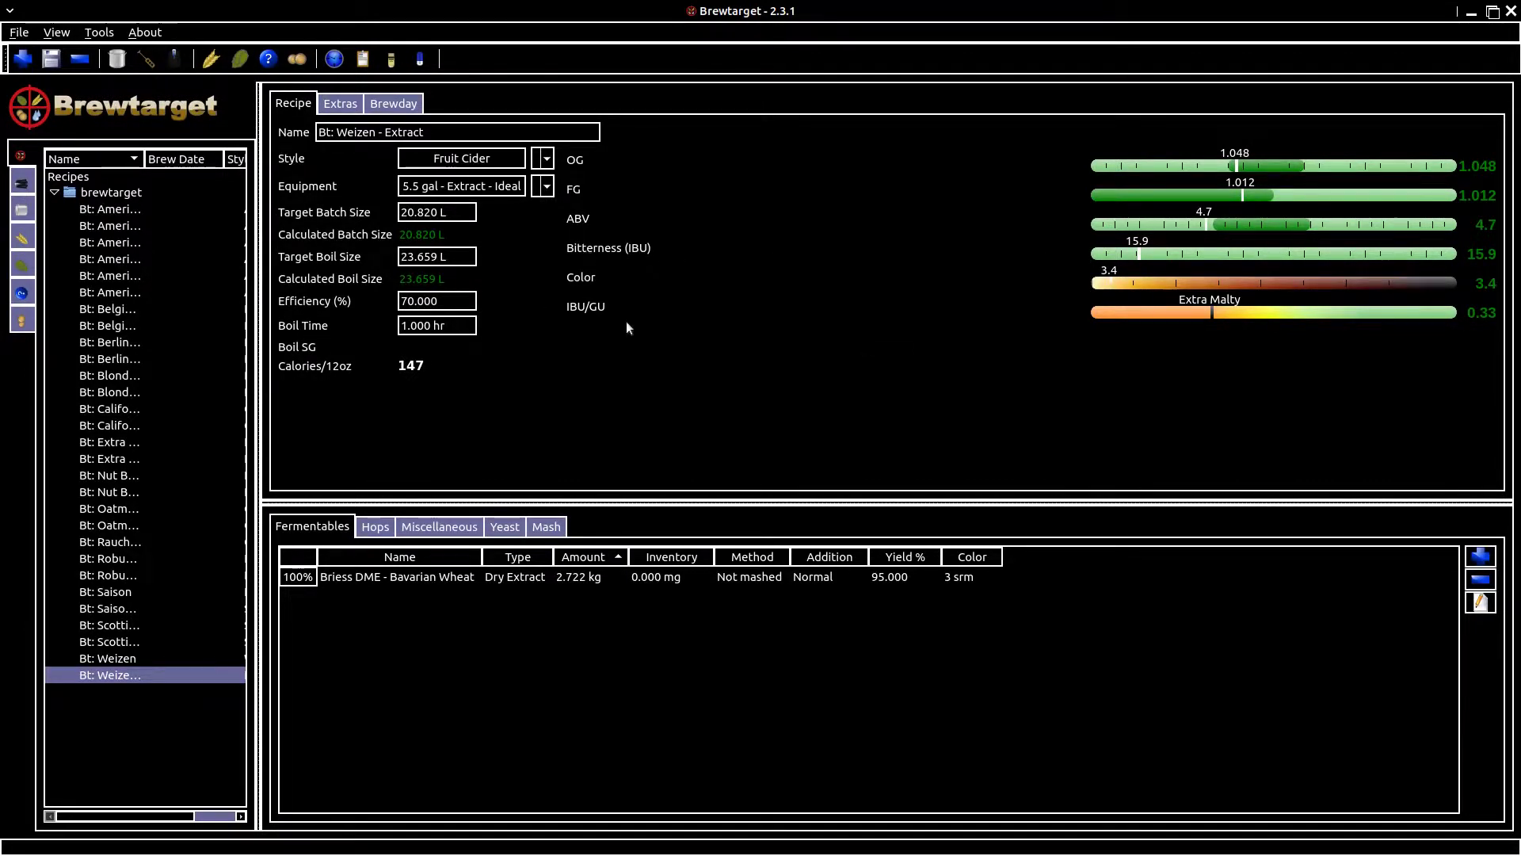
Set the amount of the Hallertau hops in the Bt: Weizen - Extract recipe to 0.
{"action": "left_click", "coordinate": [374, 526]}
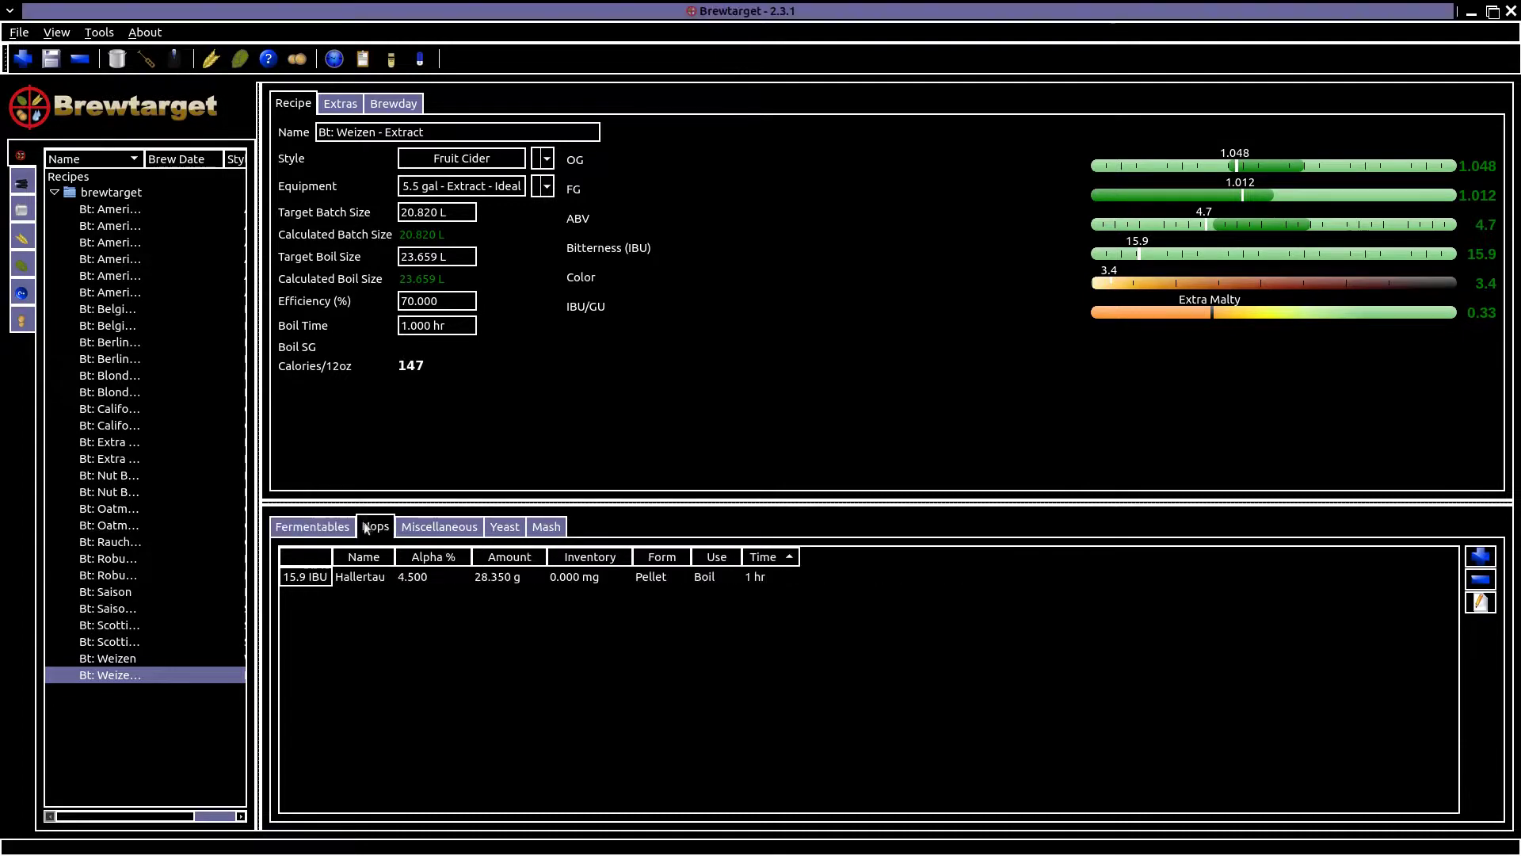
{"action": "left_click", "coordinate": [333, 582]}
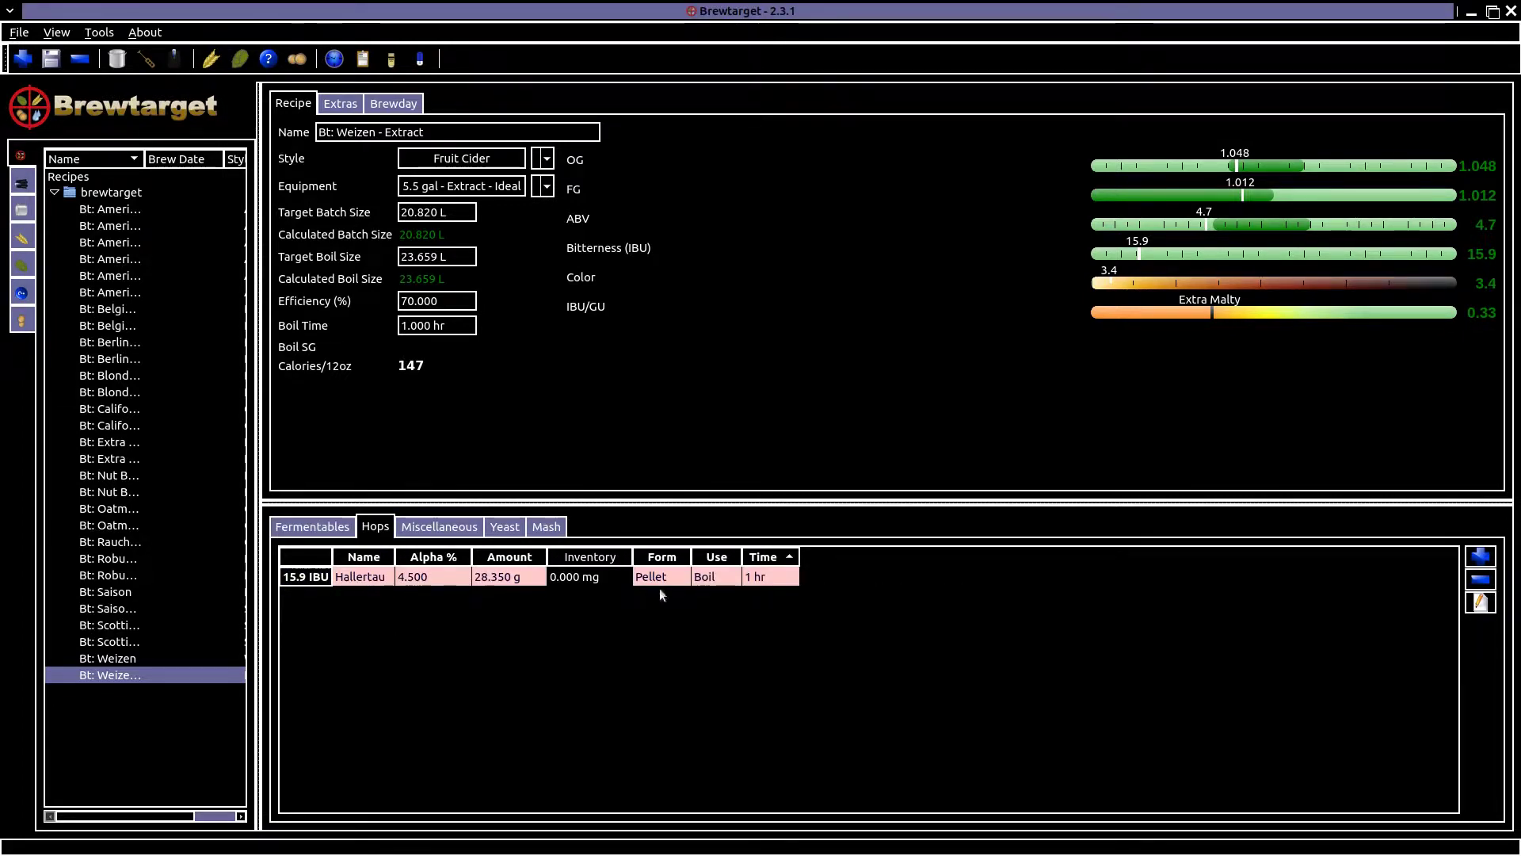
{"action": "double_click", "coordinate": [511, 577]}
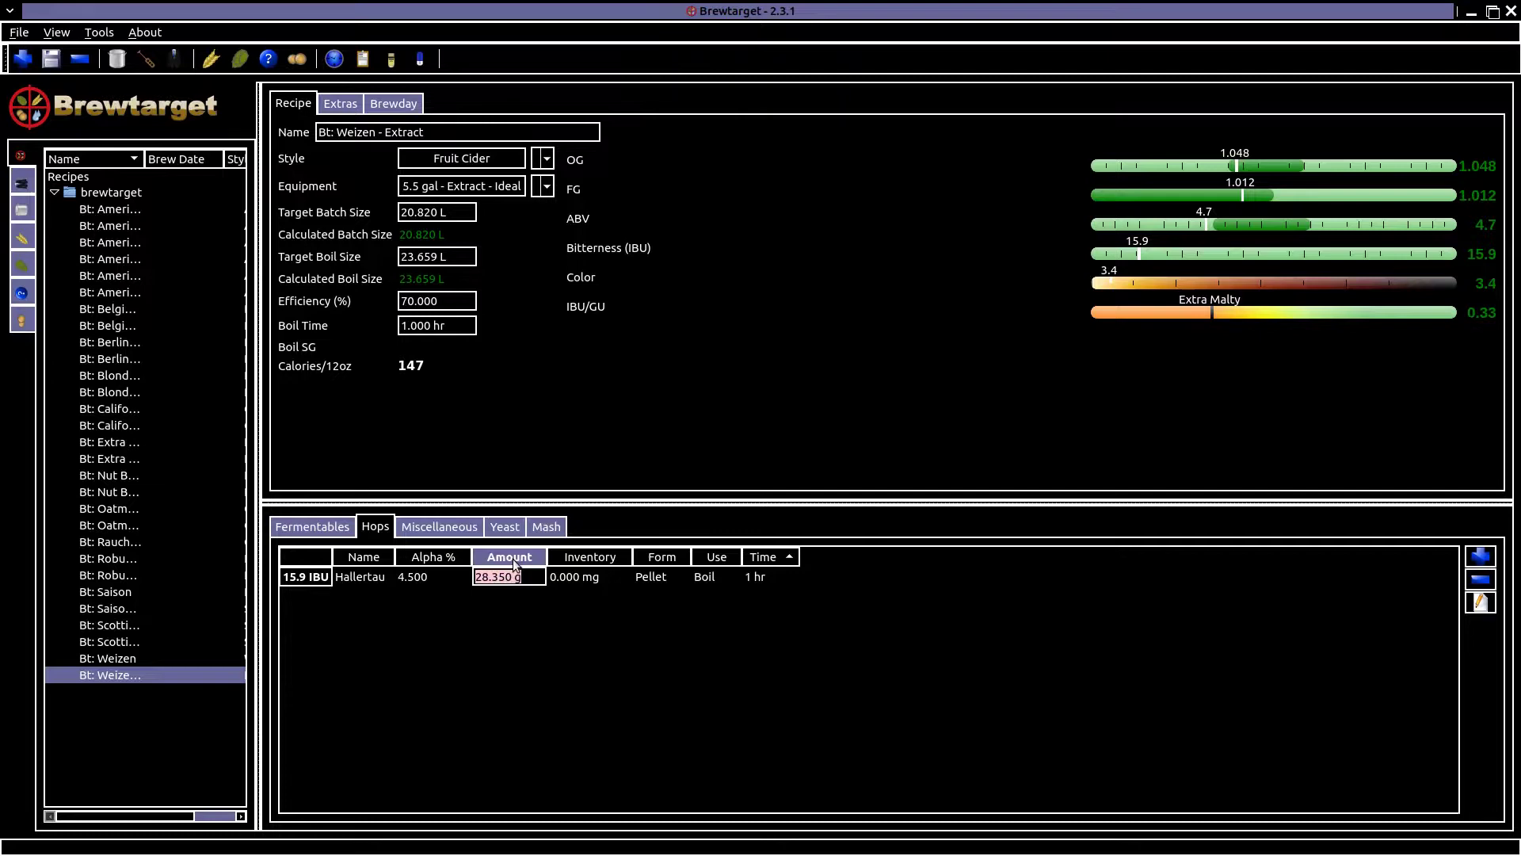
{"action": "type", "text": "0"}
{"action": "key", "text": "Return"}
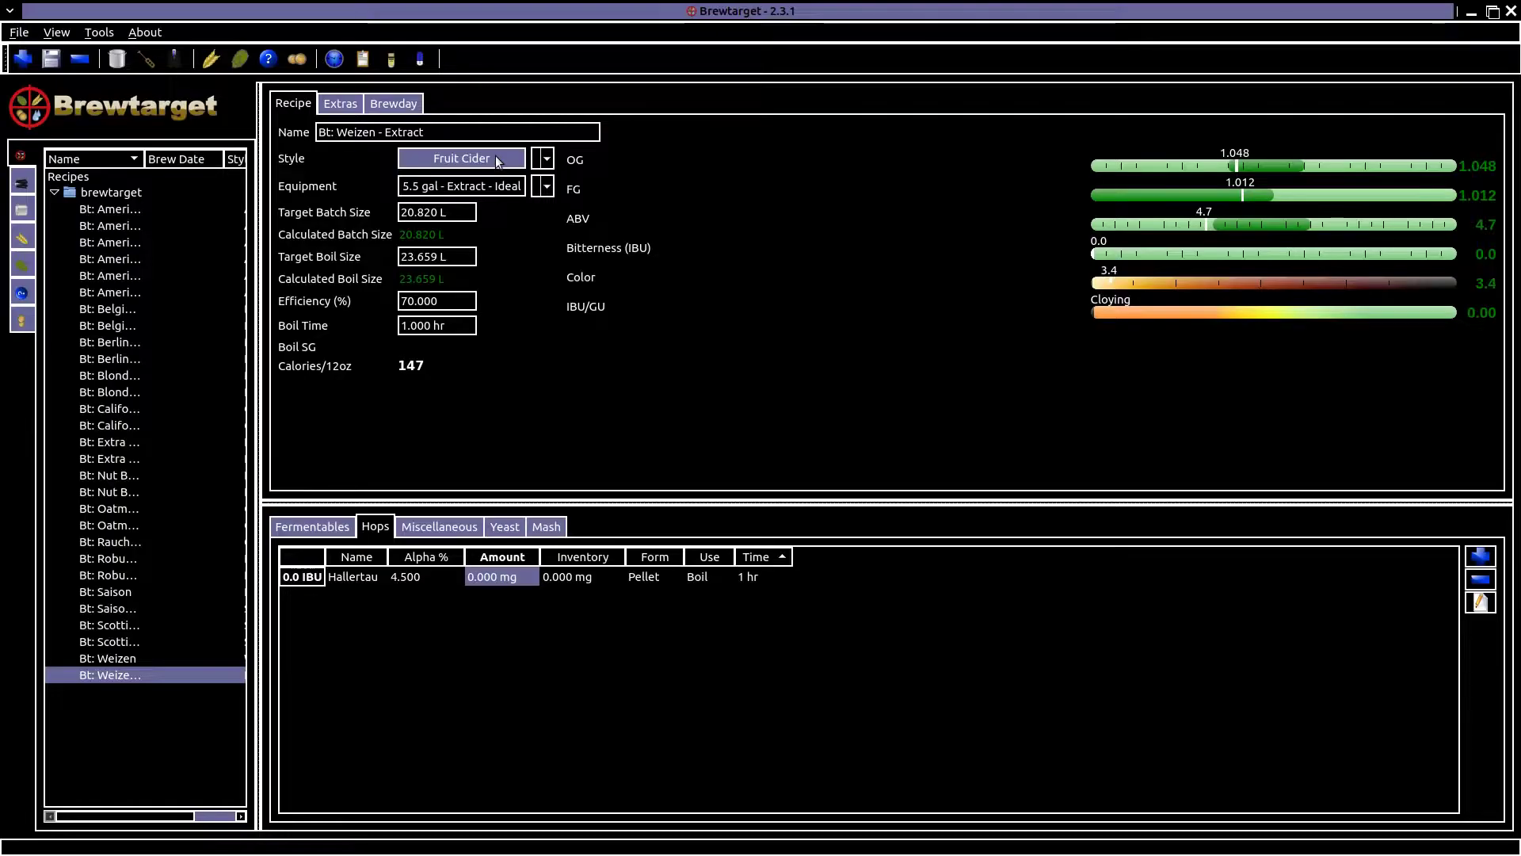
Rename the Bt: Weizen - Extract recipe as "Fruit cider" and view its miscellaneous ingredients and fermentables.
{"action": "left_click_drag", "start_coordinate": [436, 132], "coordinate": [318, 133]}
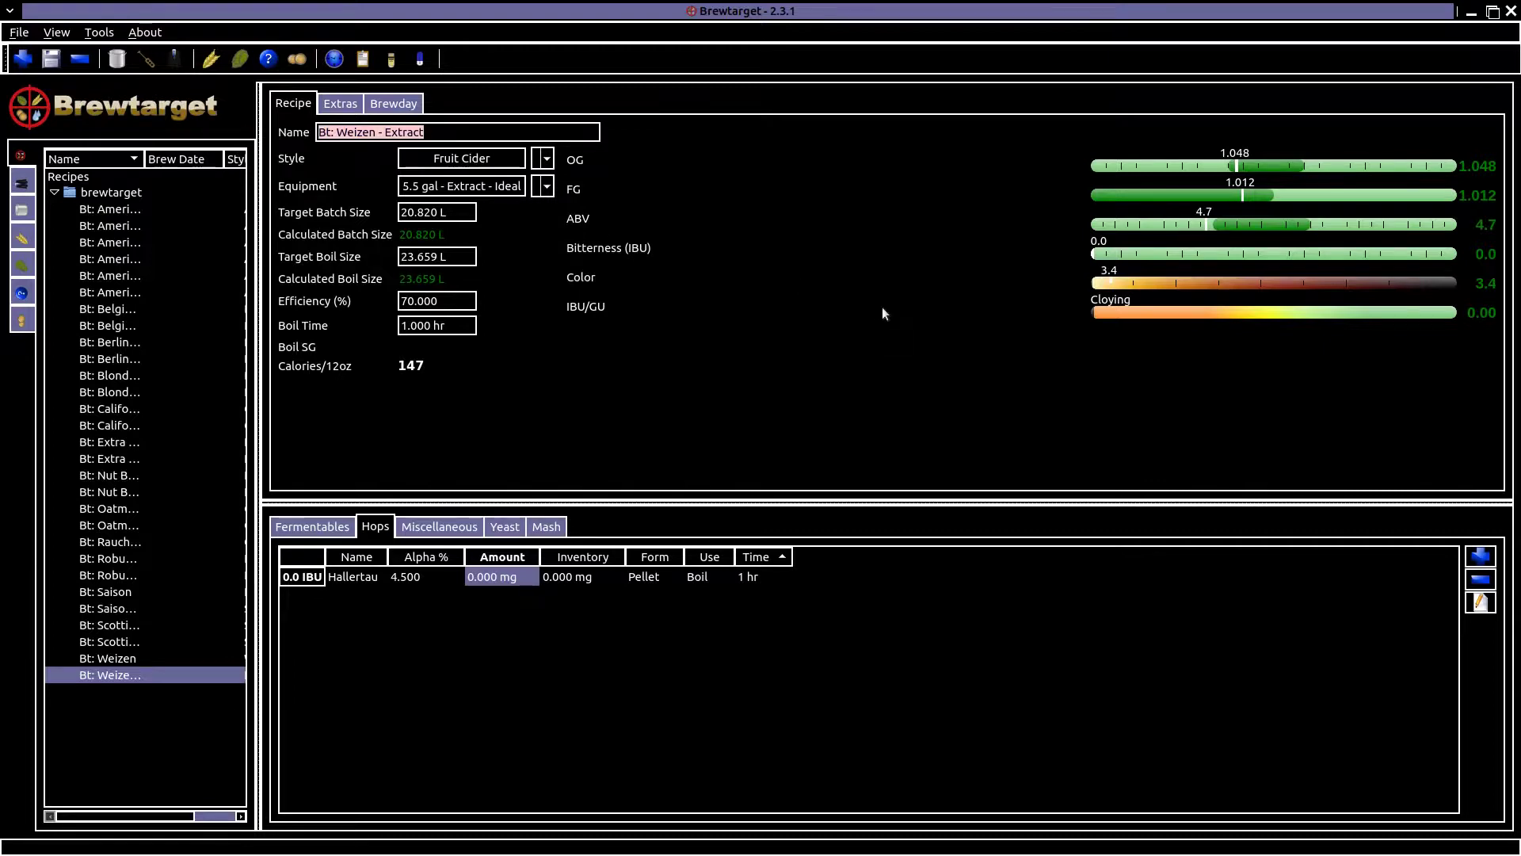
{"action": "type", "text": "Frui"}
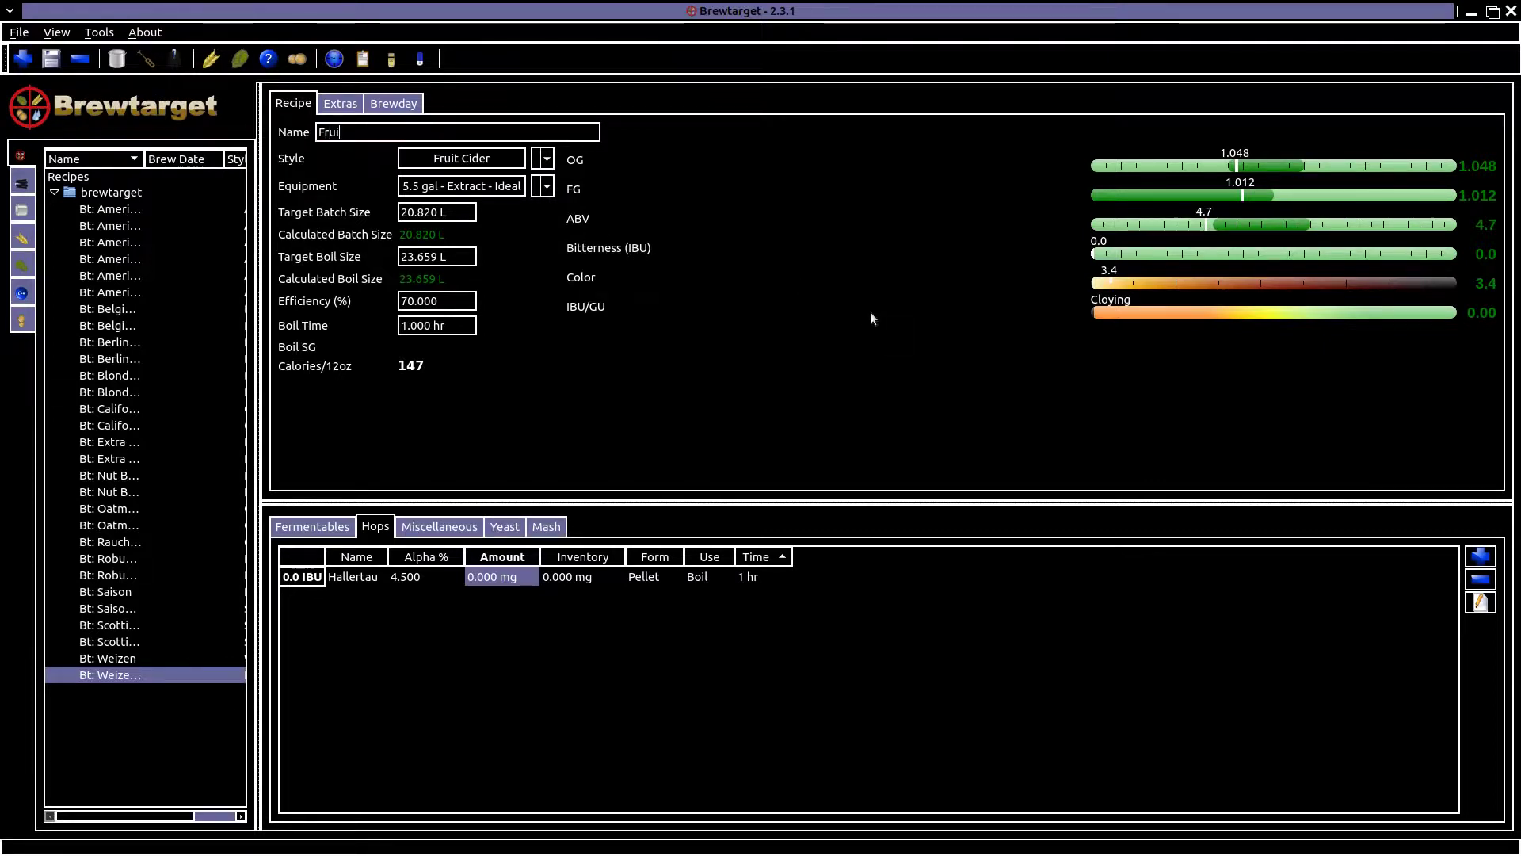
{"action": "type", "text": "t cider"}
{"action": "key", "text": "Return"}
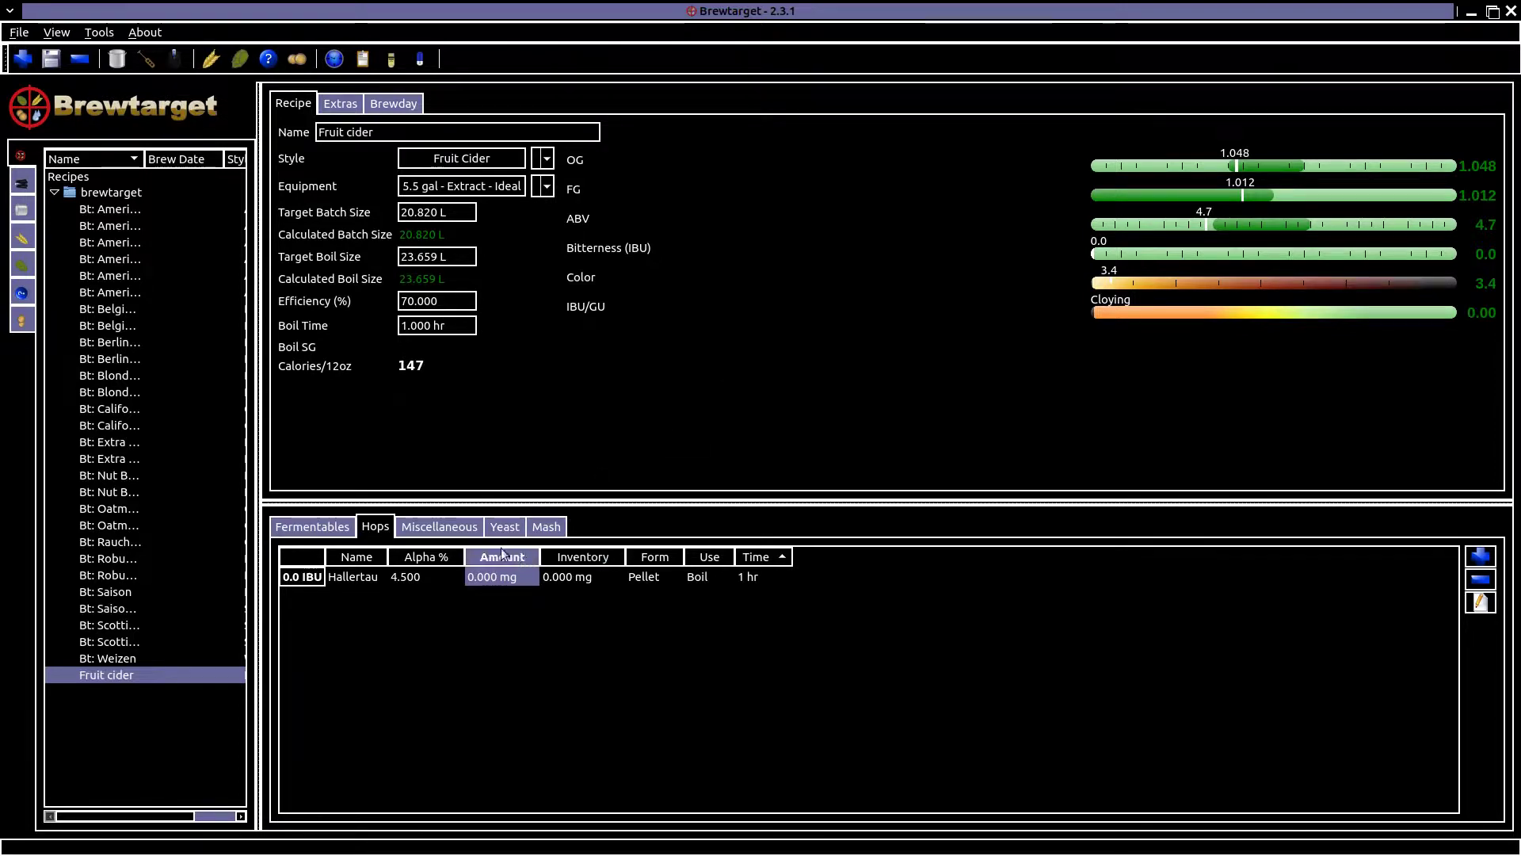
{"action": "left_click", "coordinate": [450, 526]}
{"action": "left_click", "coordinate": [313, 528]}
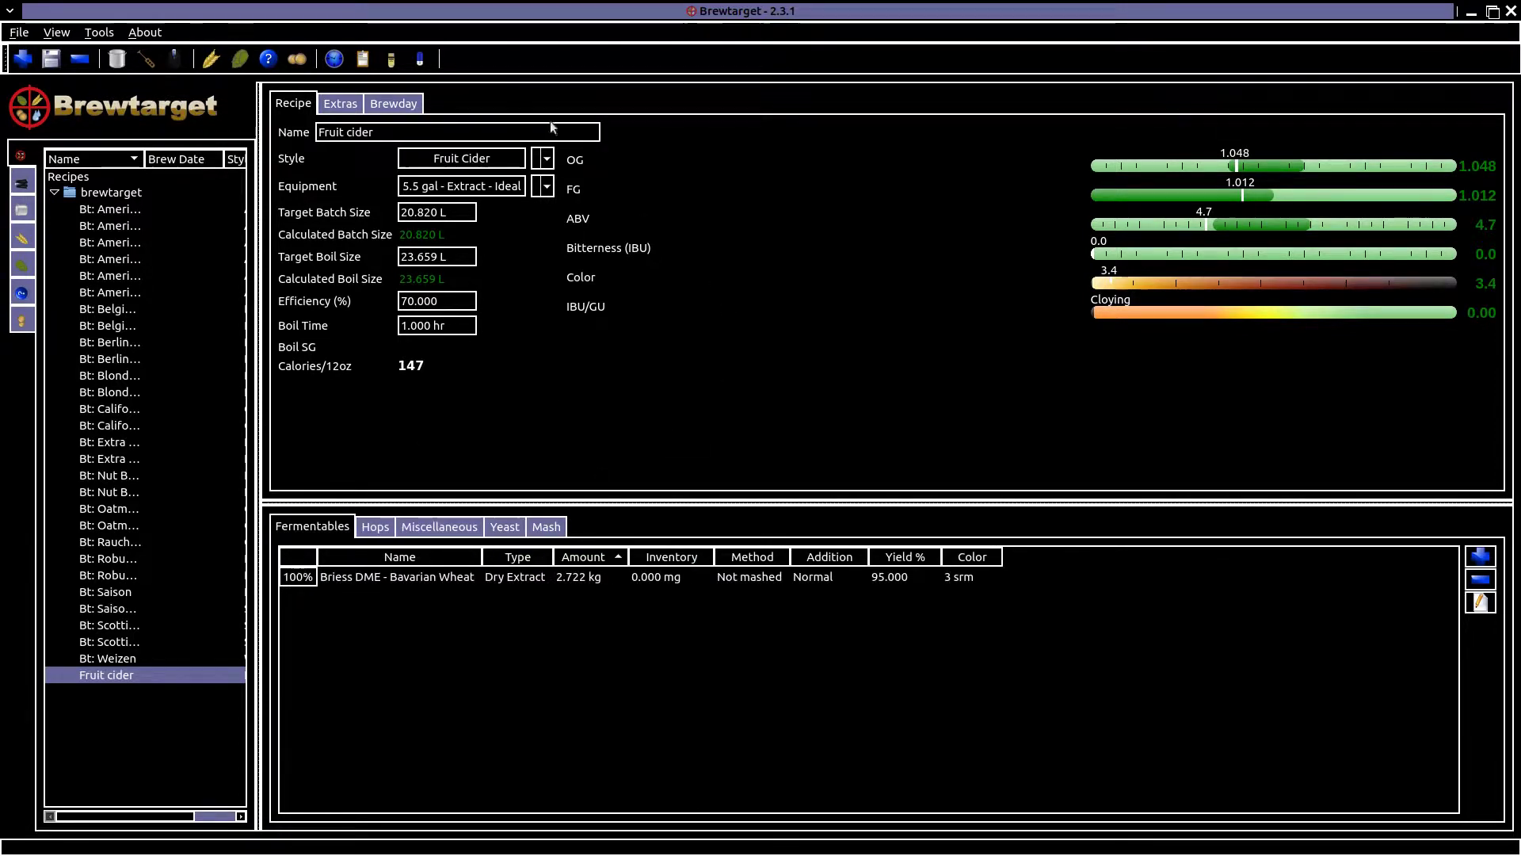
Open the Bt: American Barleywine recipe and examine its hops, extra details, notes and brewday instructions area.
{"action": "left_click", "coordinate": [127, 209]}
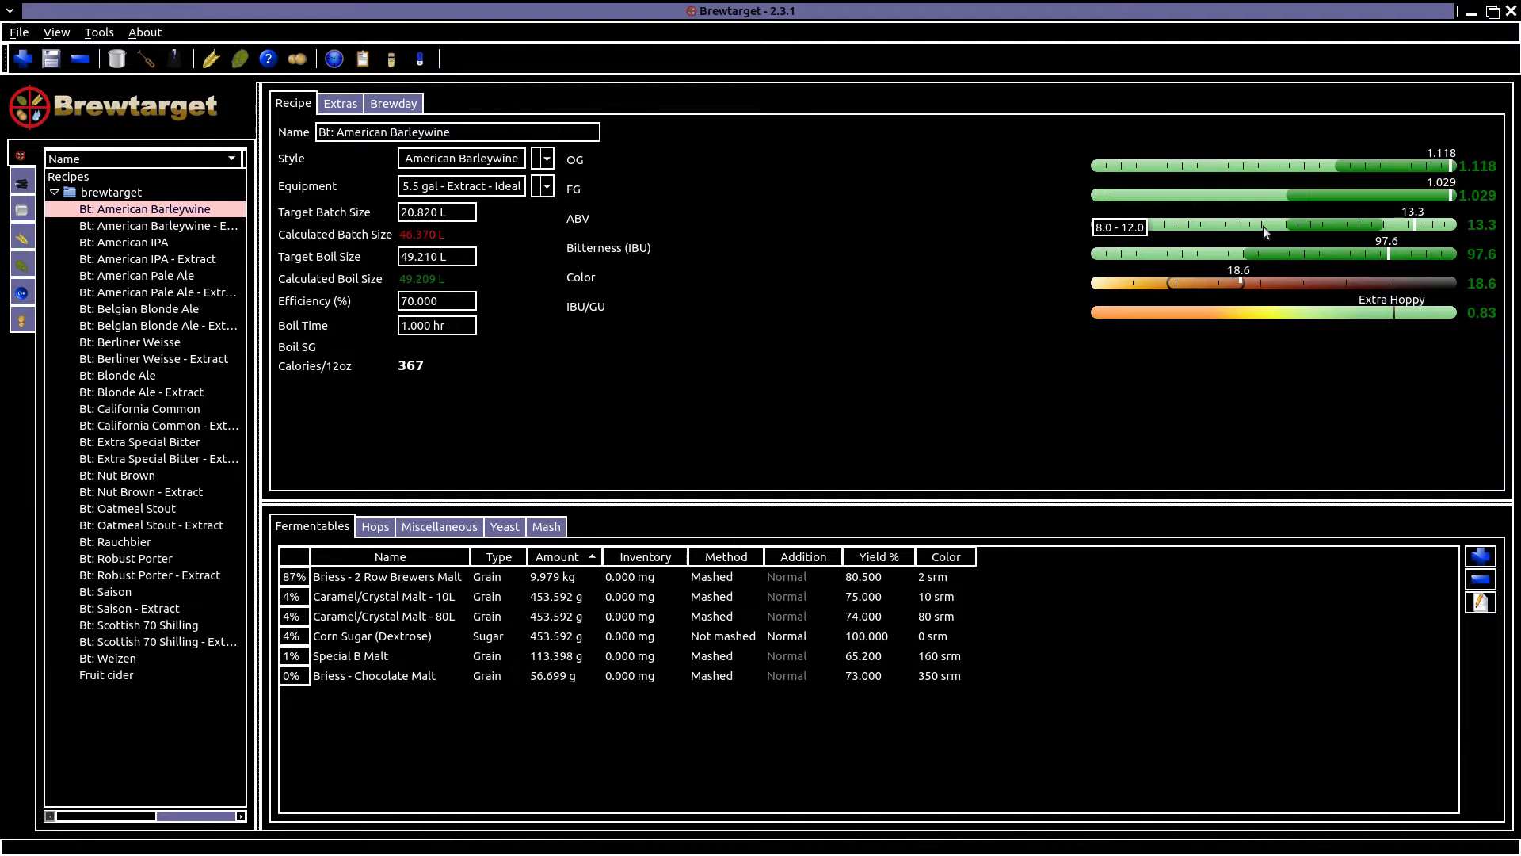
{"action": "left_click", "coordinate": [374, 526]}
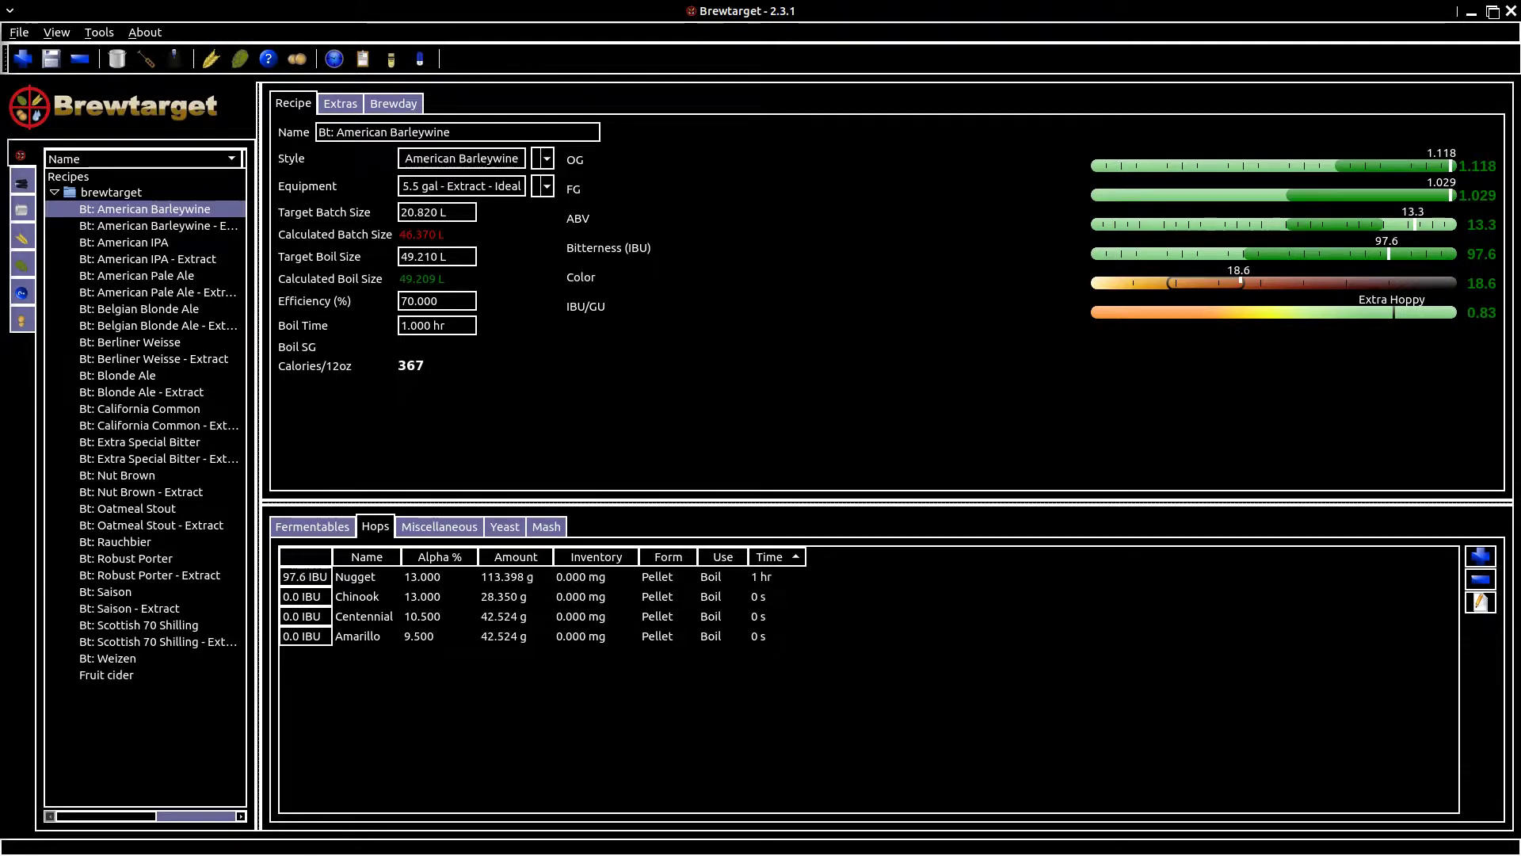
{"action": "left_click", "coordinate": [340, 103]}
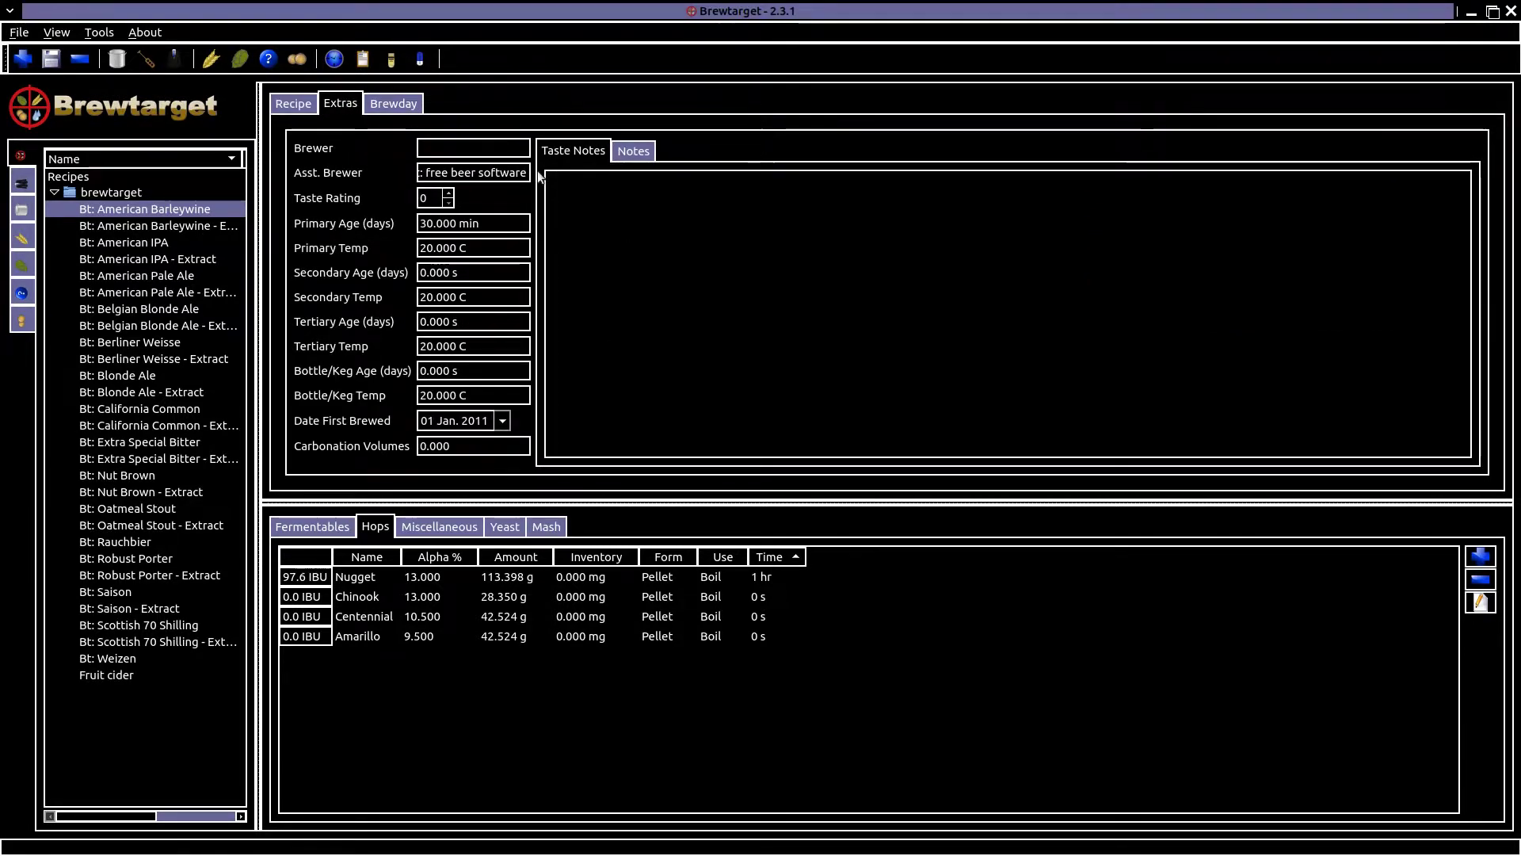
{"action": "left_click", "coordinate": [634, 151]}
{"action": "left_click", "coordinate": [573, 150]}
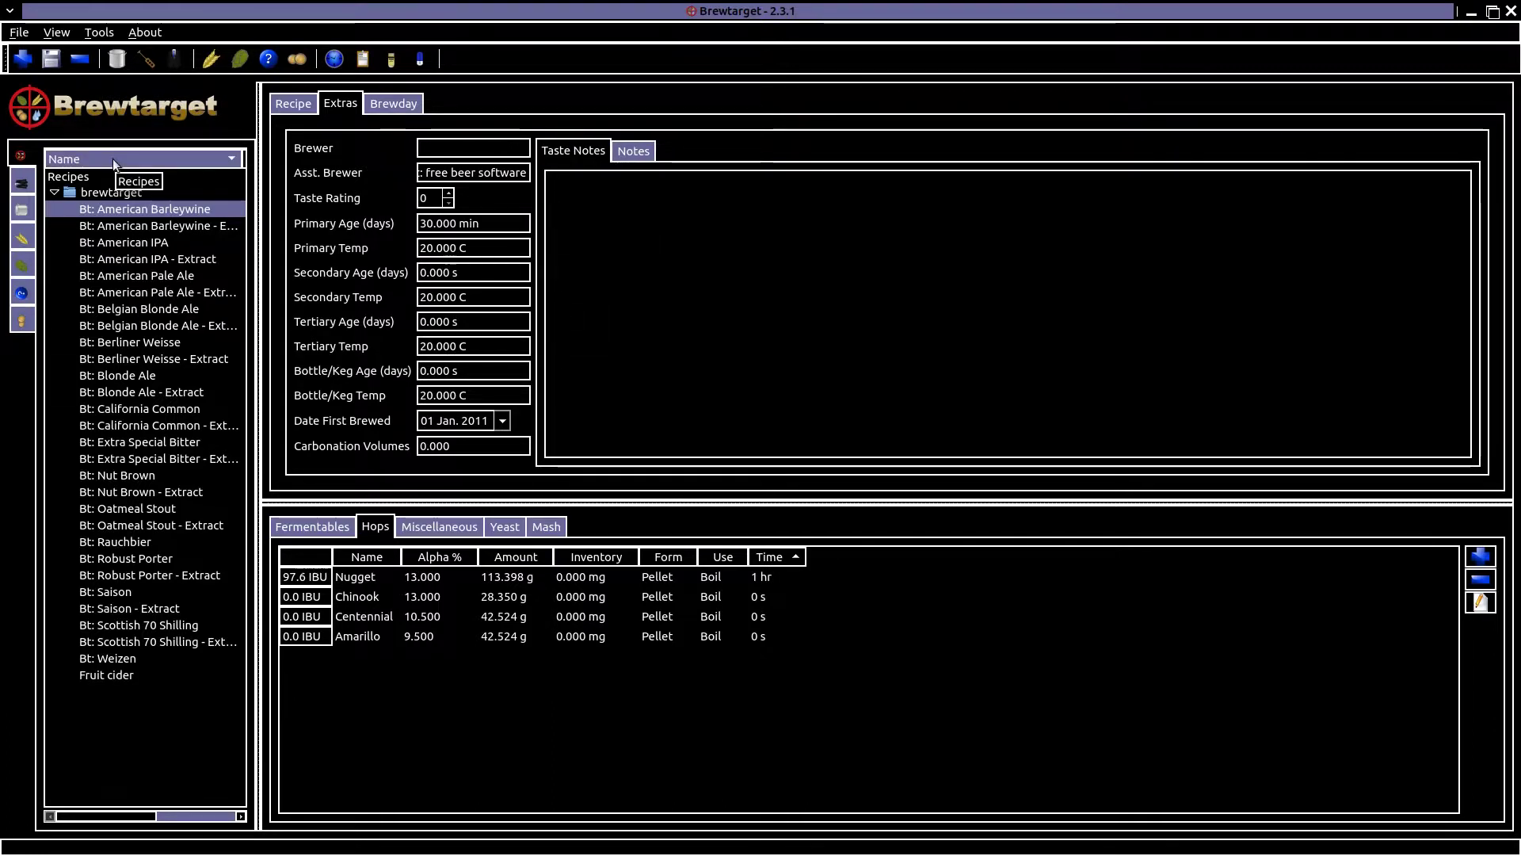
{"action": "left_click", "coordinate": [390, 105]}
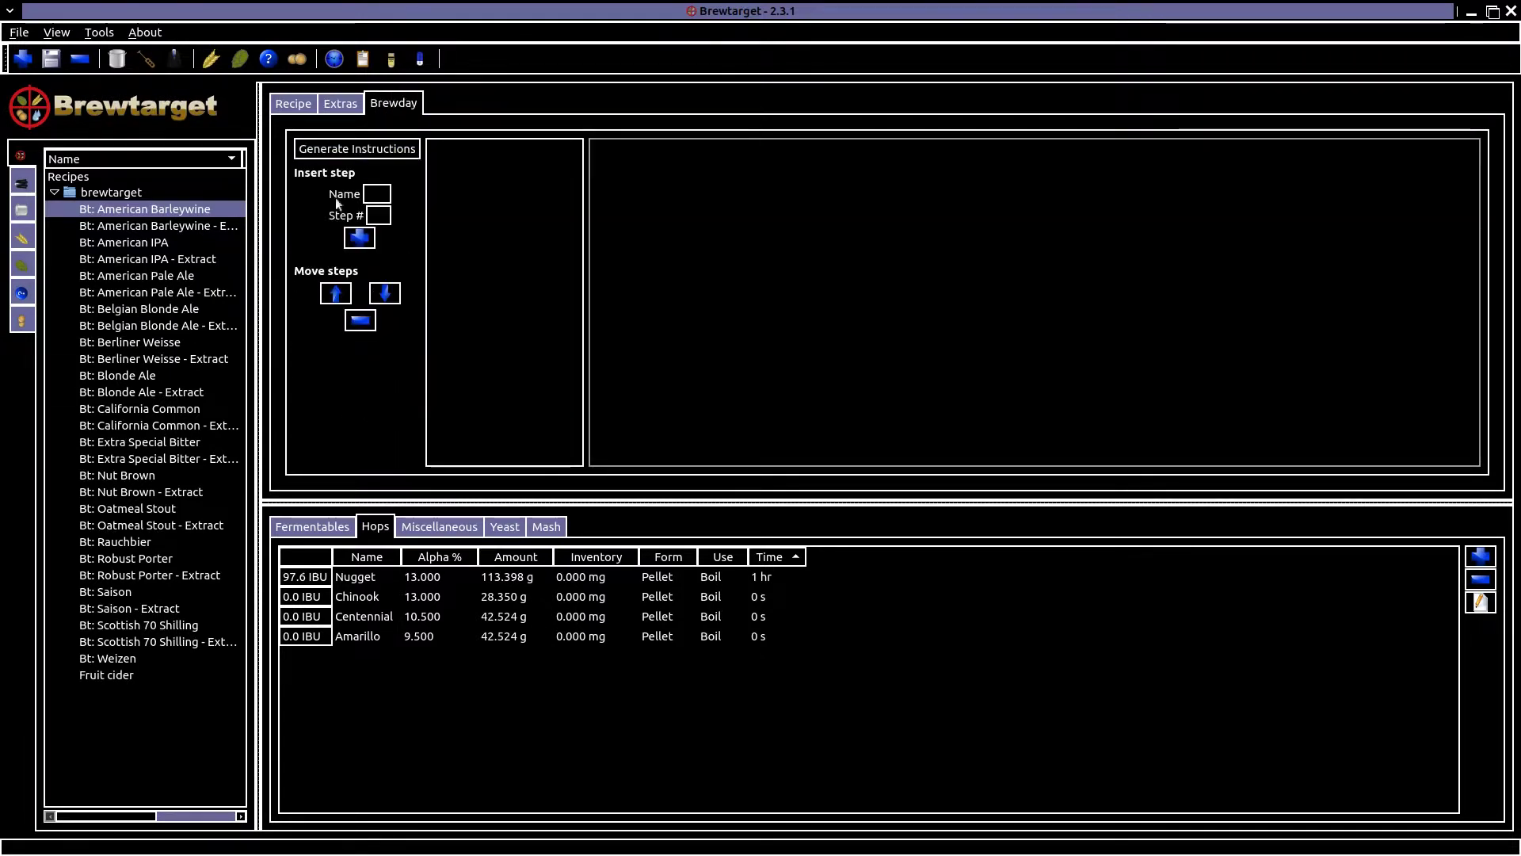
{"action": "left_click", "coordinate": [293, 104]}
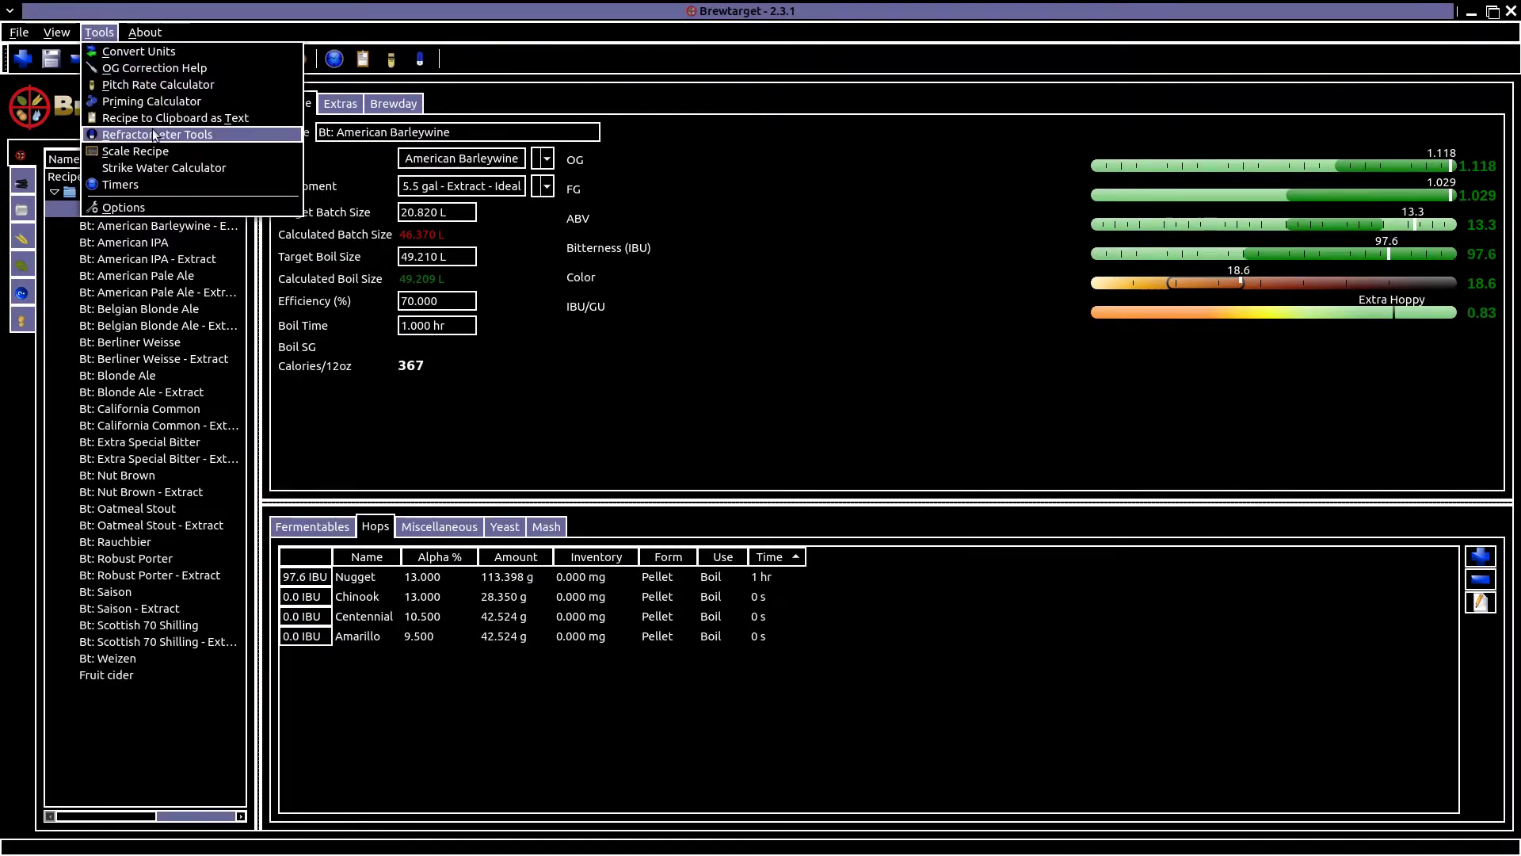
Convert 10oz to L with the Converter Tool and close it.
{"action": "left_click", "coordinate": [145, 53]}
{"action": "type", "text": "10"}
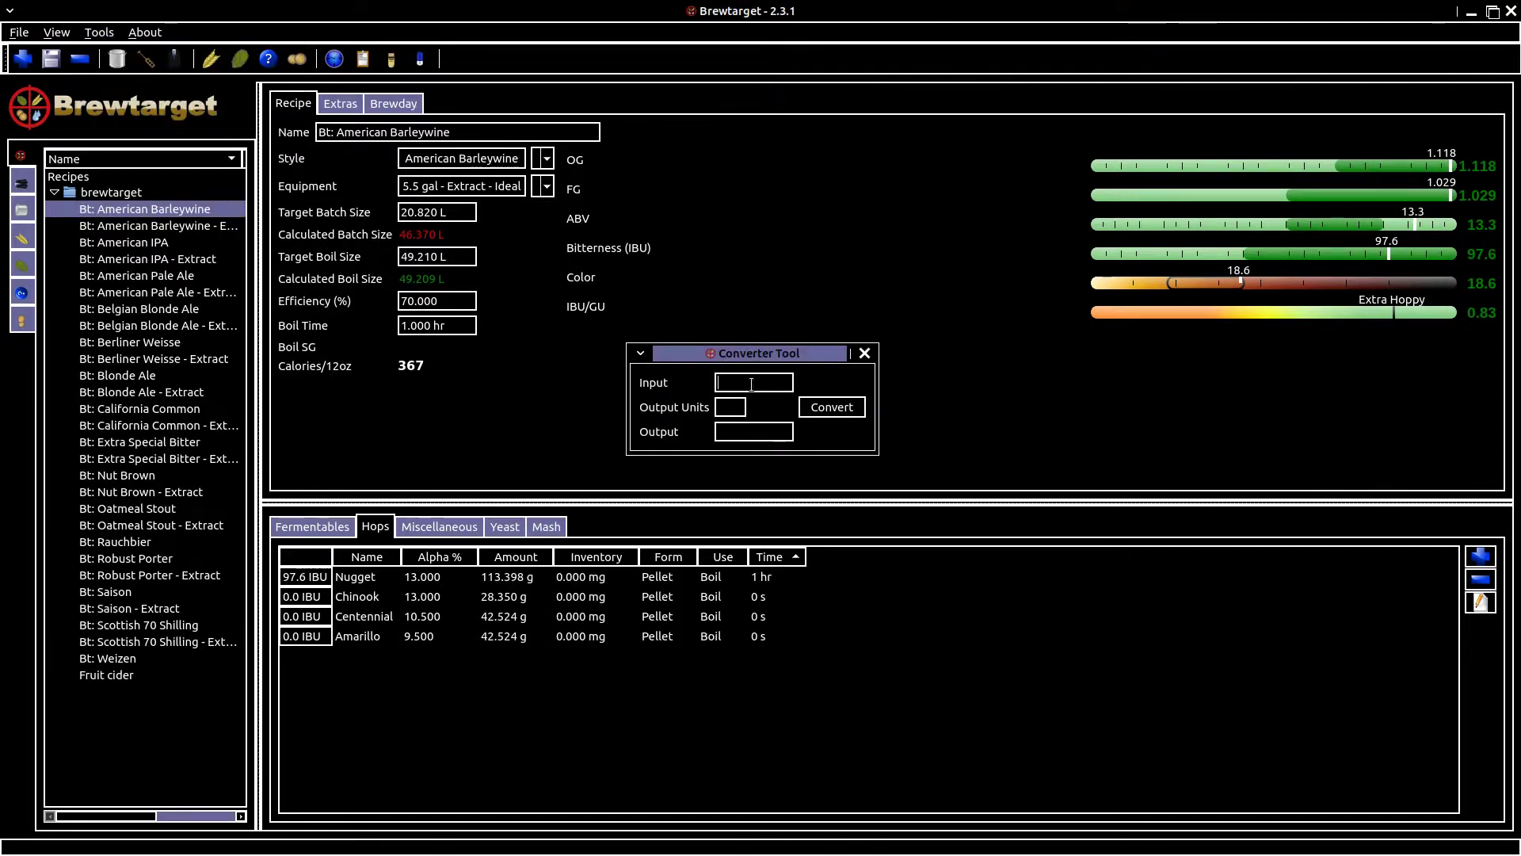
{"action": "type", "text": "oz"}
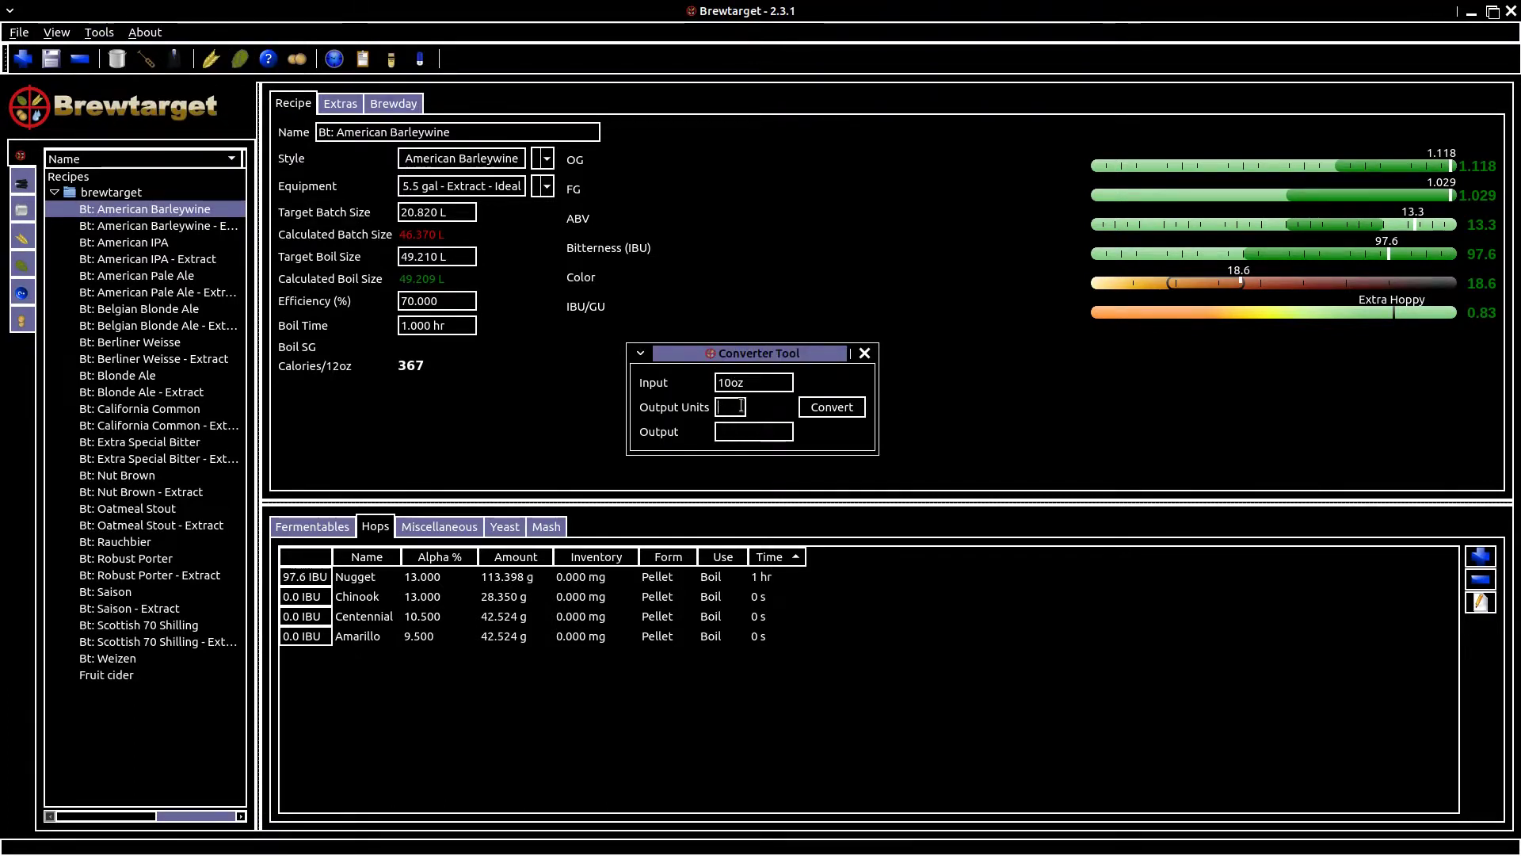
{"action": "key", "text": "Tab"}
{"action": "type", "text": "L"}
{"action": "left_click", "coordinate": [828, 407]}
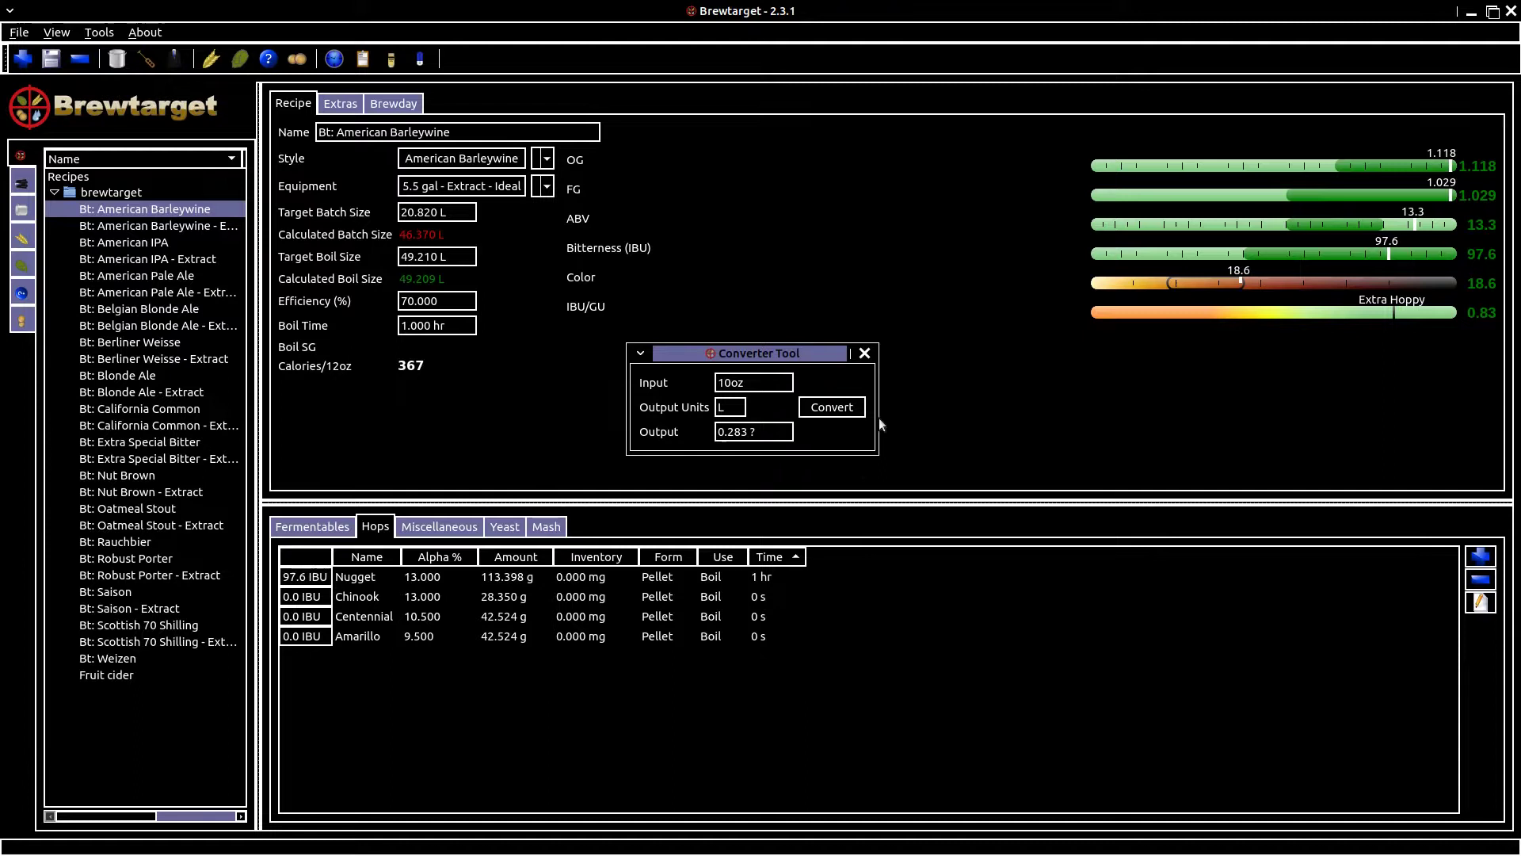
{"action": "left_click", "coordinate": [864, 354]}
Run the Priming Calculator for a collected beer volume of 10 L, a beer temperature of 20 C and desired volumes of 22L.
{"action": "left_click", "coordinate": [99, 32]}
{"action": "left_click", "coordinate": [225, 101]}
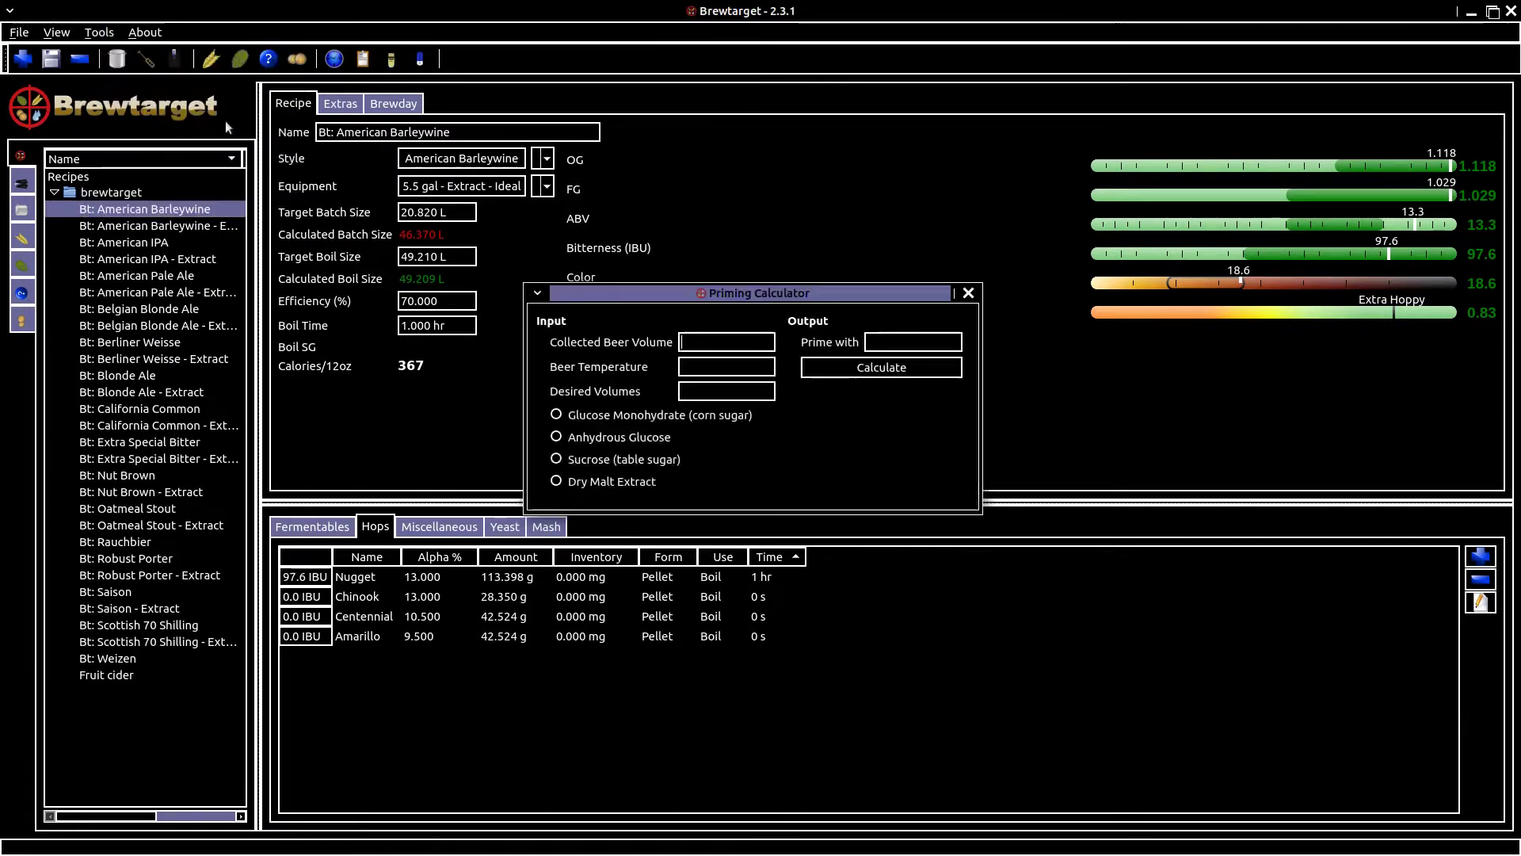
{"action": "type", "text": "10L"}
{"action": "left_click", "coordinate": [712, 364]}
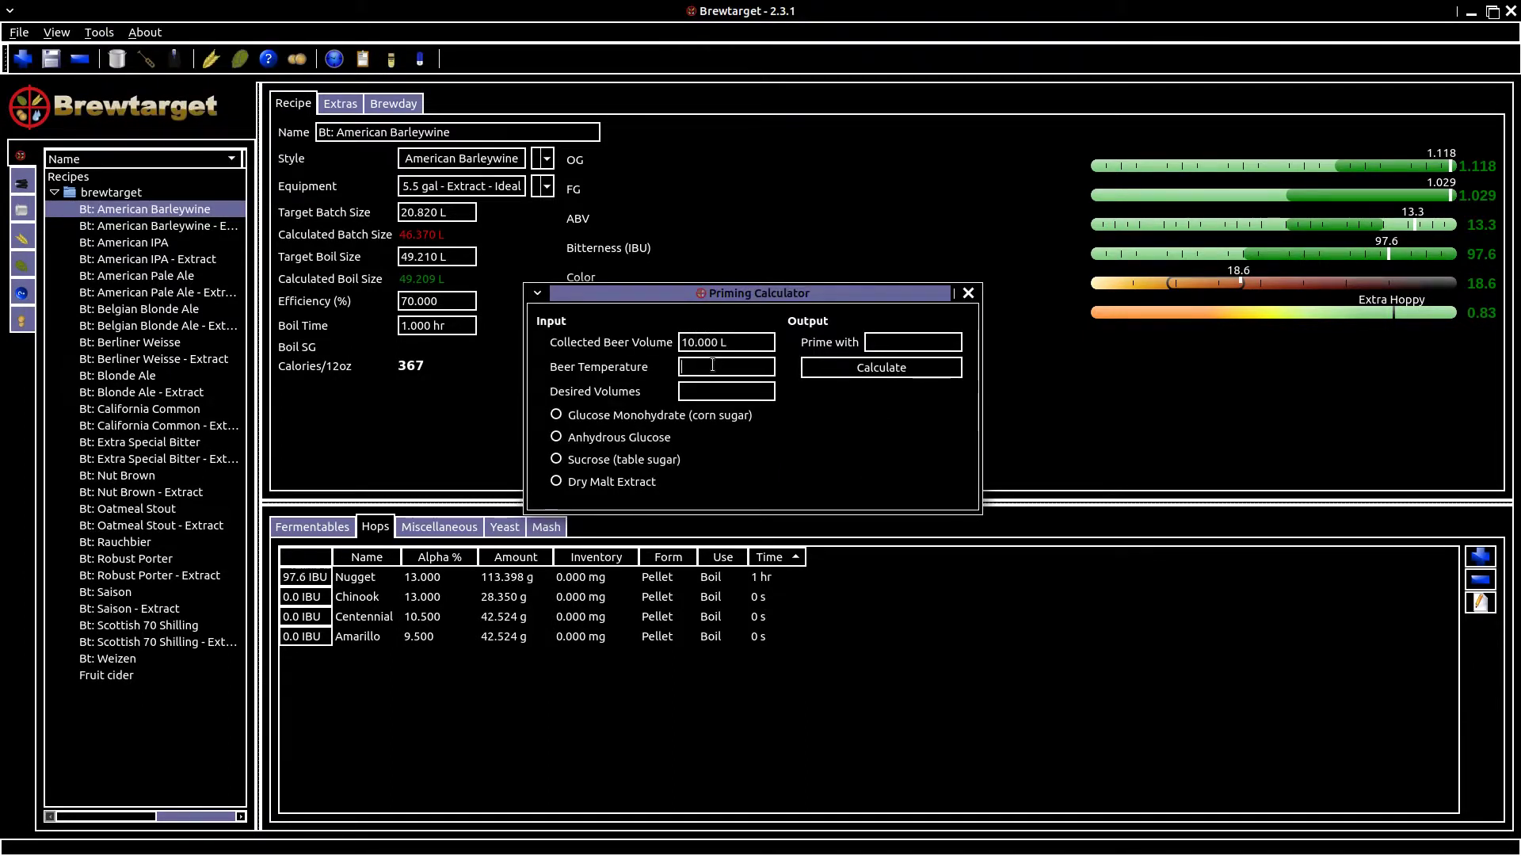
{"action": "type", "text": "20"}
{"action": "left_click", "coordinate": [727, 390]}
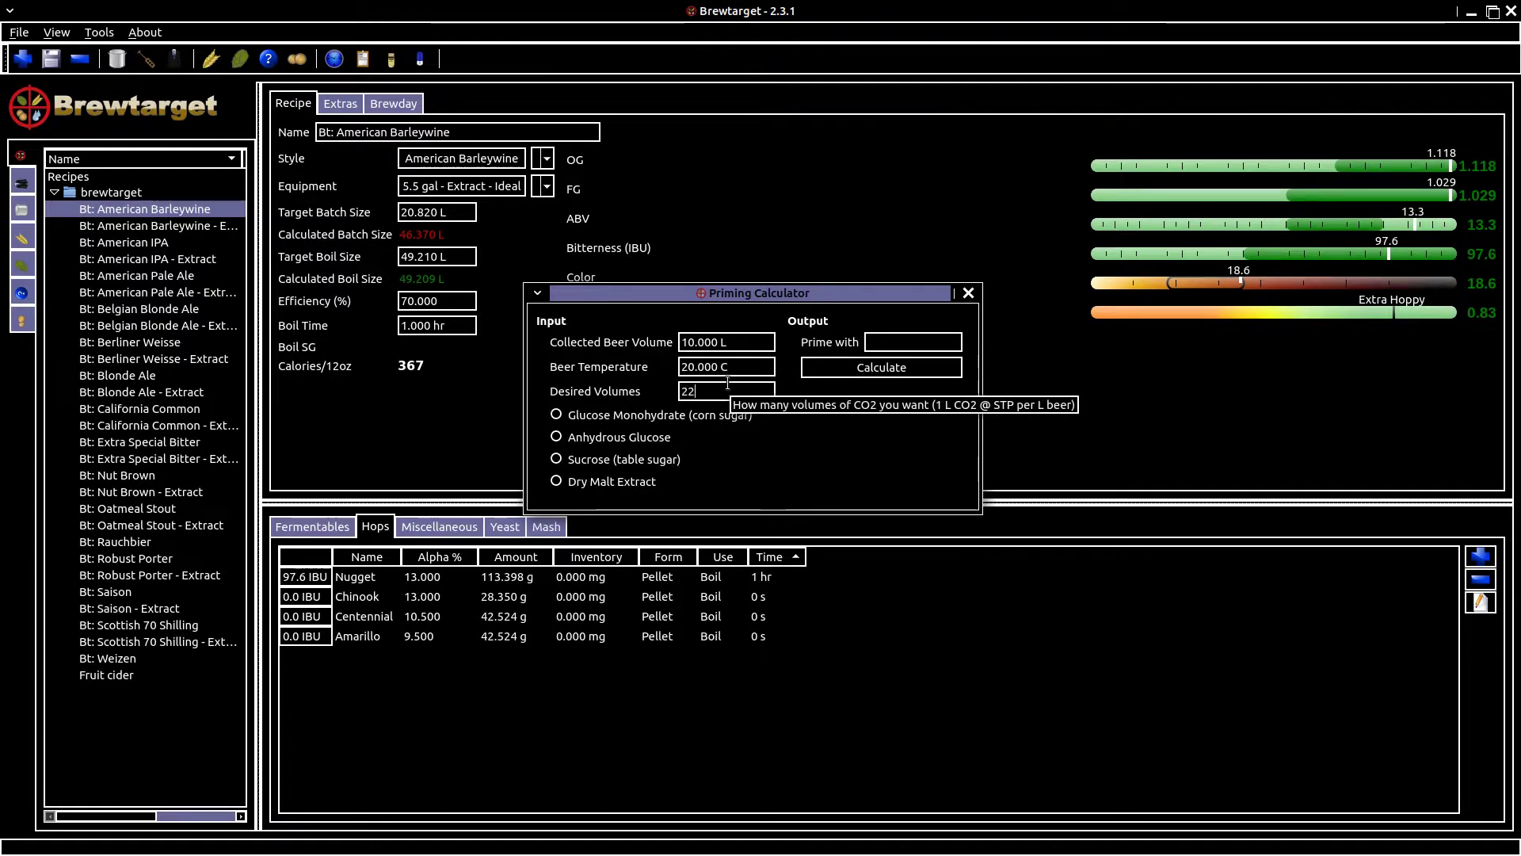
{"action": "type", "text": "22"}
{"action": "left_click", "coordinate": [853, 368]}
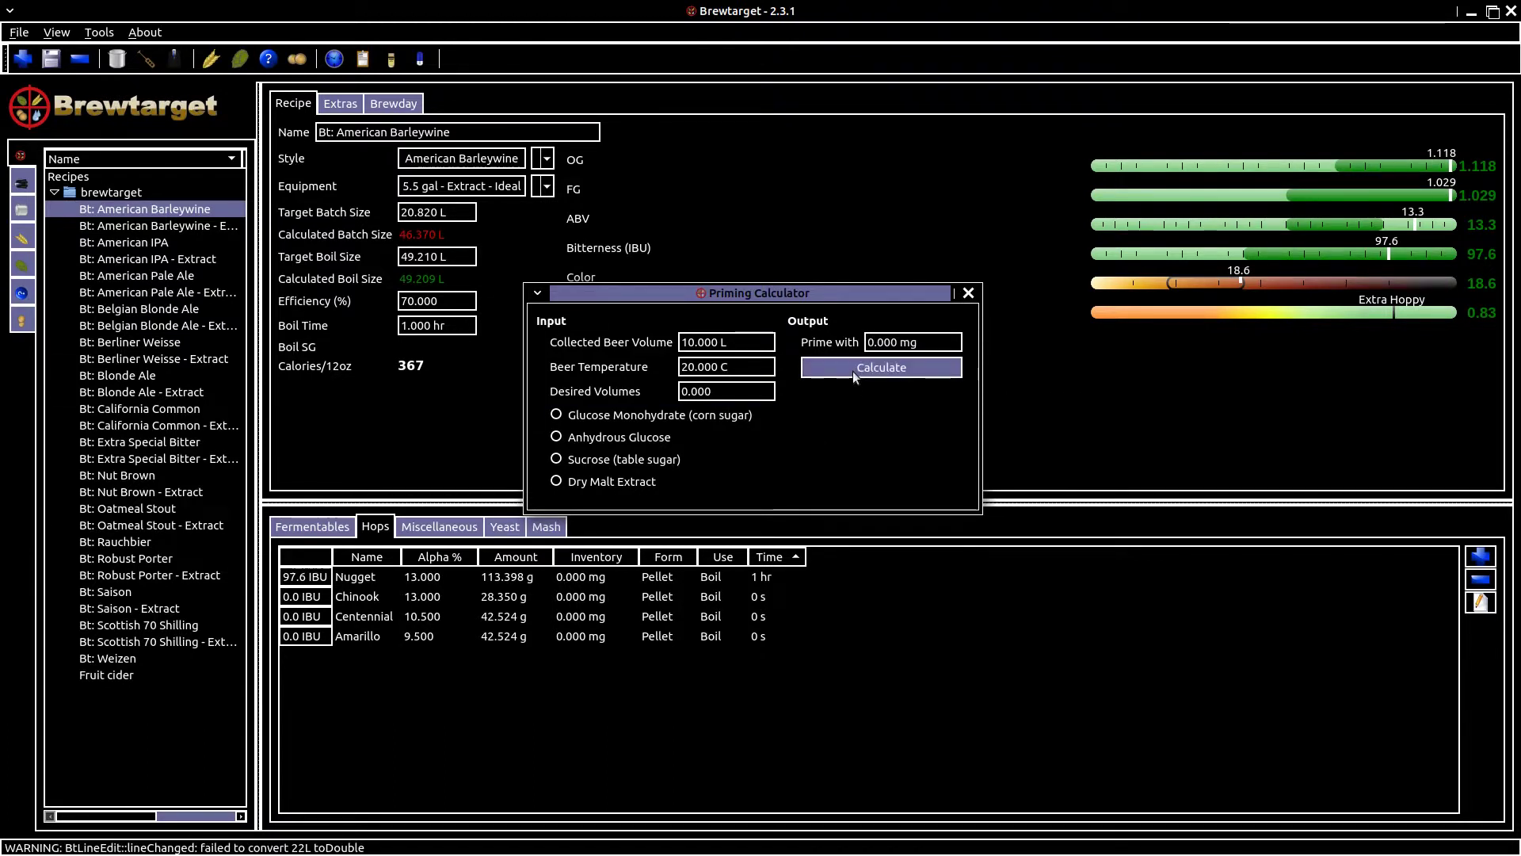
Calculate the priming amount for anhydrous glucose and for sucrose (table sugar), and close the Priming Calculator.
{"action": "left_click", "coordinate": [902, 368]}
{"action": "left_click", "coordinate": [634, 437]}
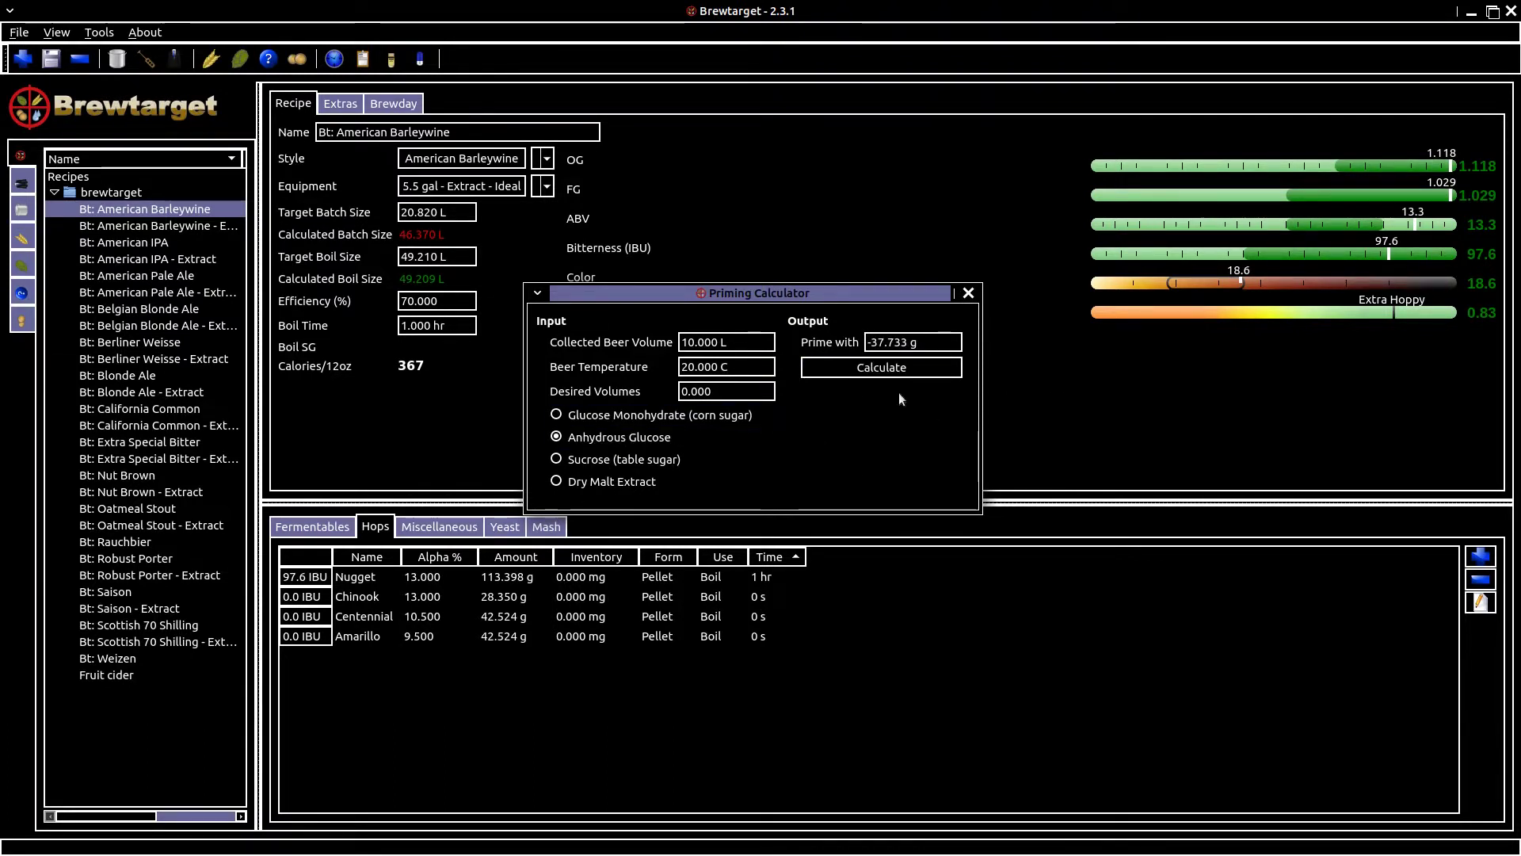
{"action": "left_click", "coordinate": [892, 370]}
{"action": "left_click", "coordinate": [618, 459]}
{"action": "left_click", "coordinate": [881, 368]}
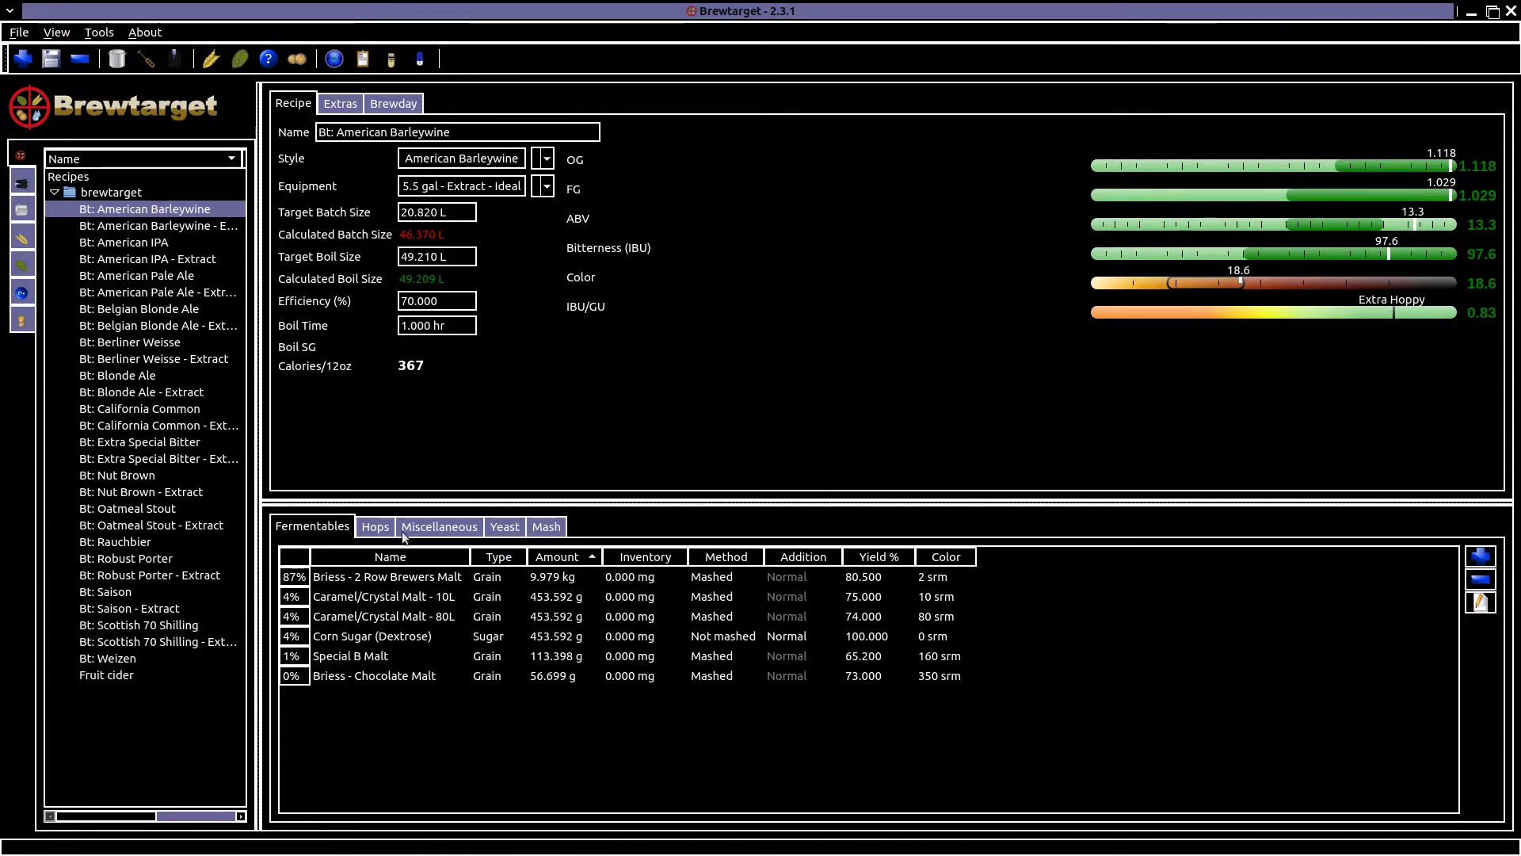
Review the American Barleywine recipe's hops, miscellaneous ingredients, yeast and mash steps, and return to its fermentables.
{"action": "left_click", "coordinate": [377, 528]}
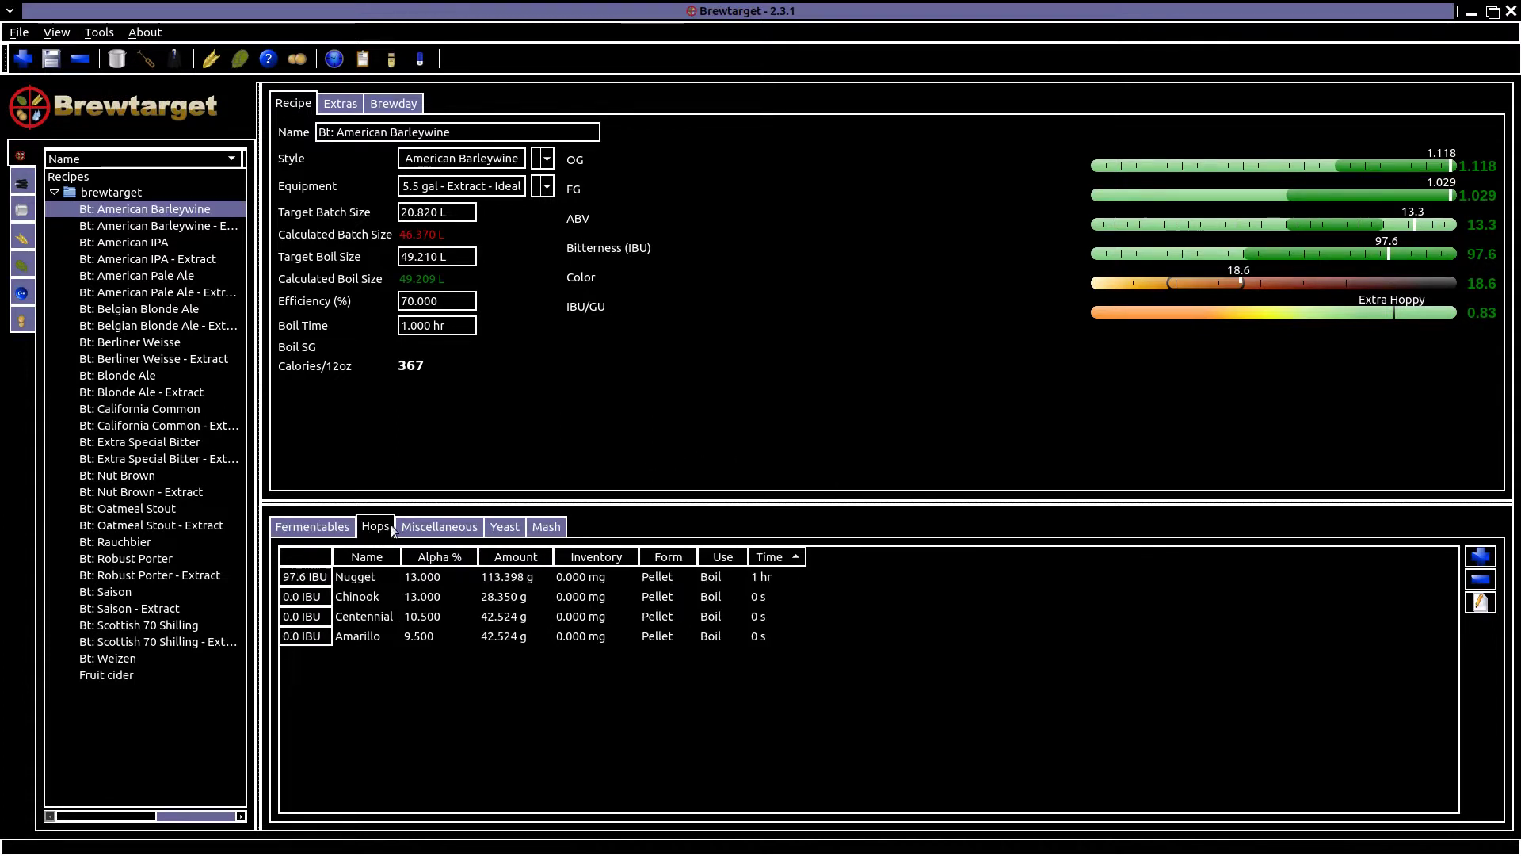
{"action": "left_click", "coordinate": [434, 524]}
{"action": "left_click", "coordinate": [515, 532]}
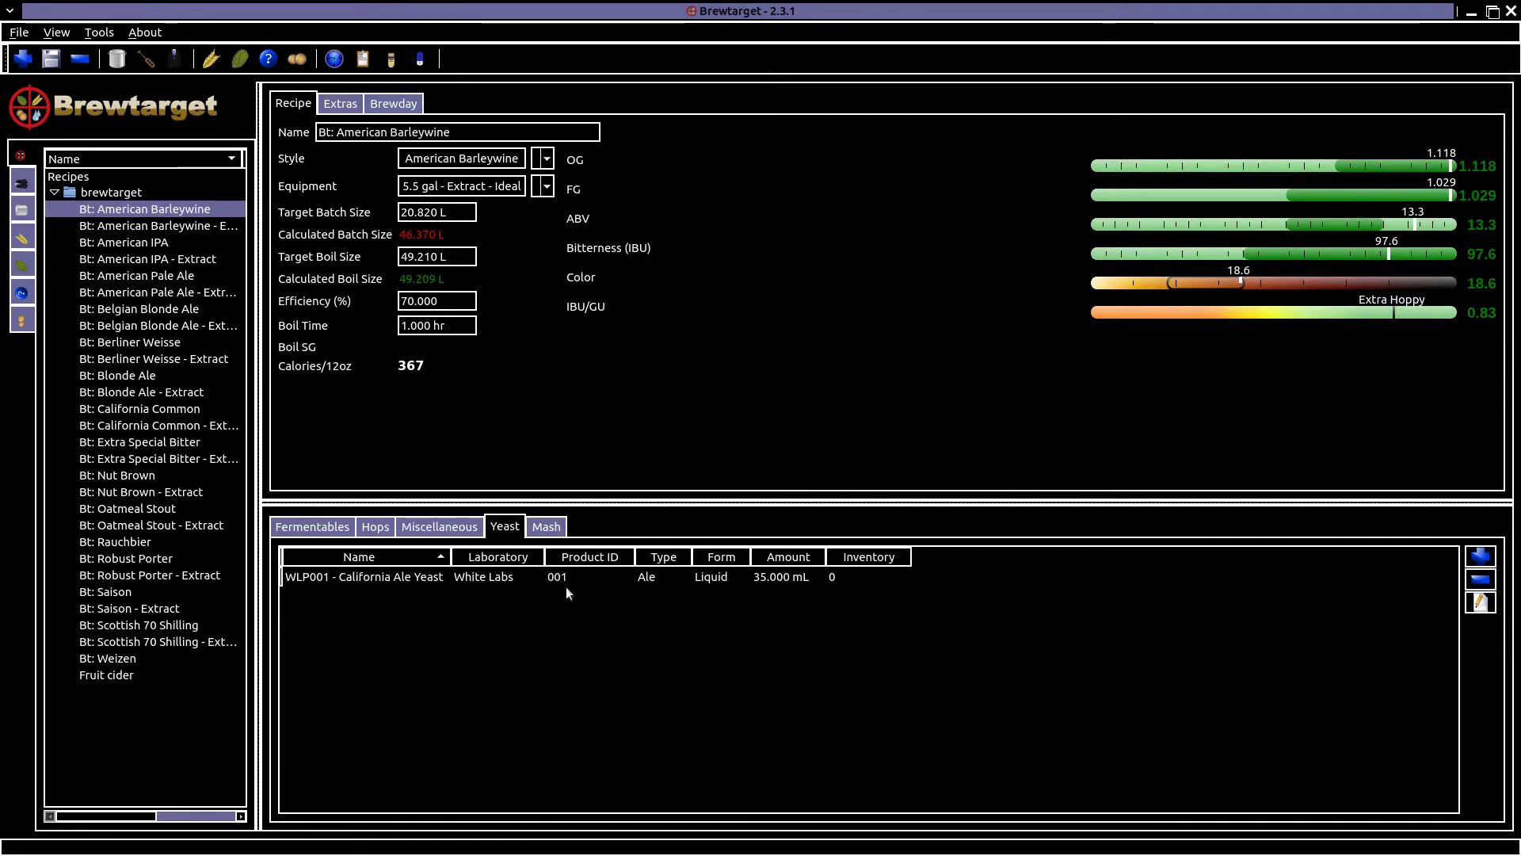
{"action": "left_click", "coordinate": [554, 528]}
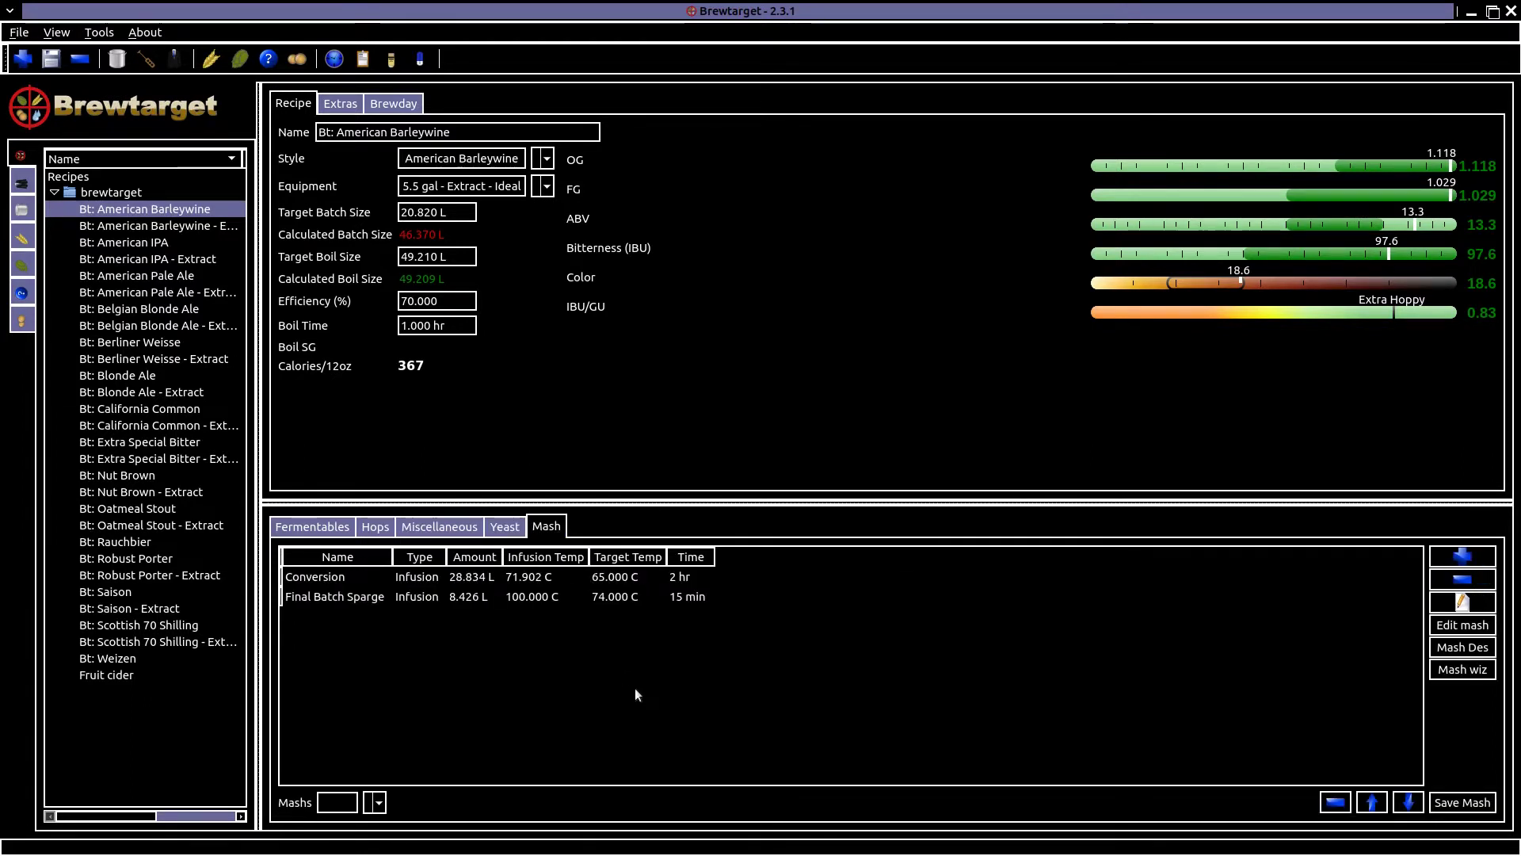
{"action": "left_click", "coordinate": [316, 528]}
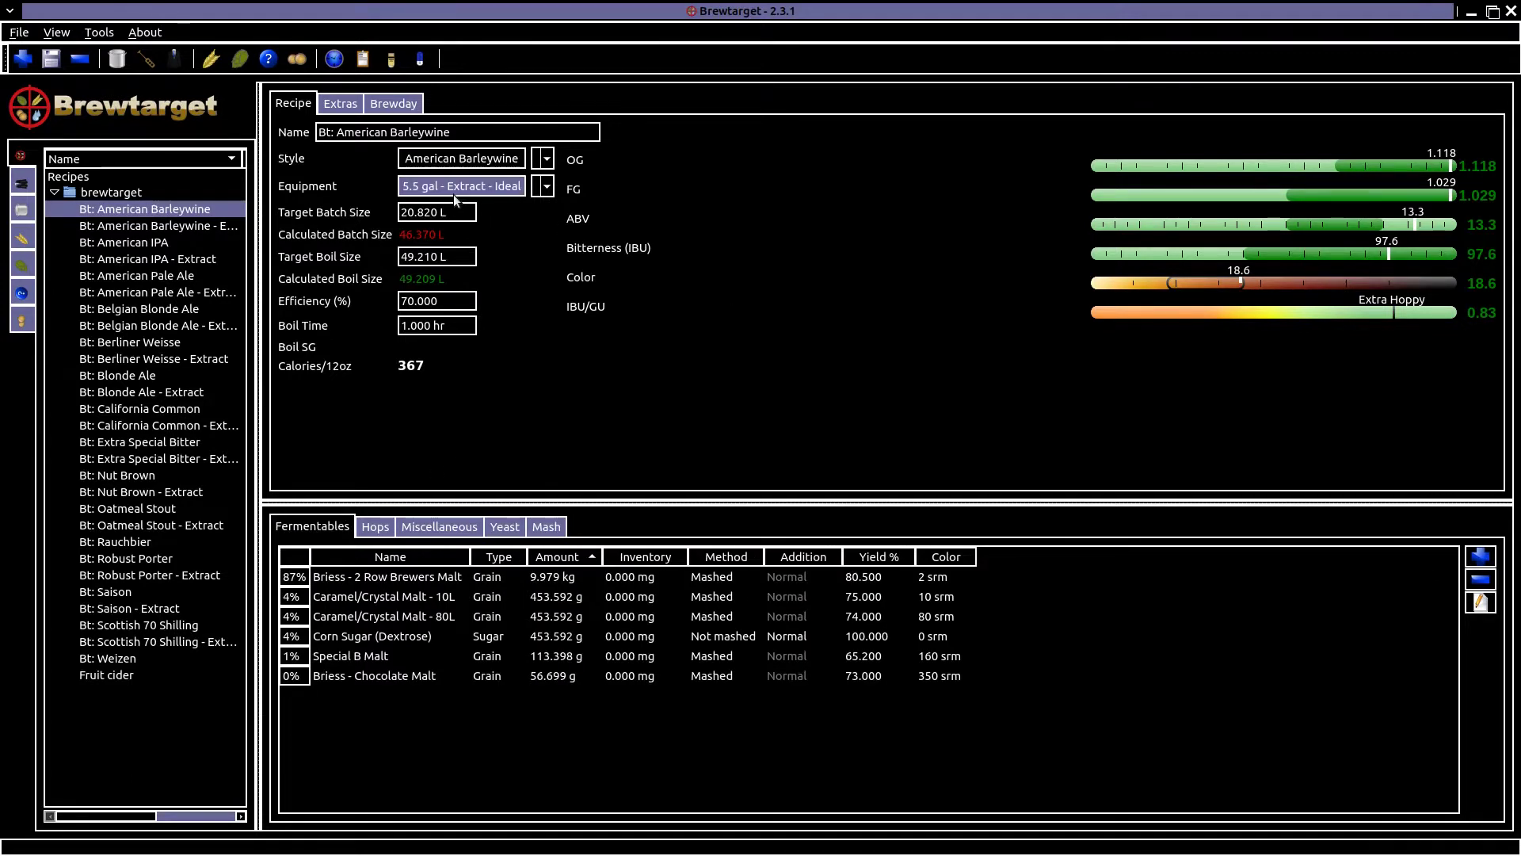
Set the American Barleywine recipe's target batch size to 30 L and its target boil size to 50 L.
{"action": "left_click_drag", "start_coordinate": [473, 212], "coordinate": [352, 200]}
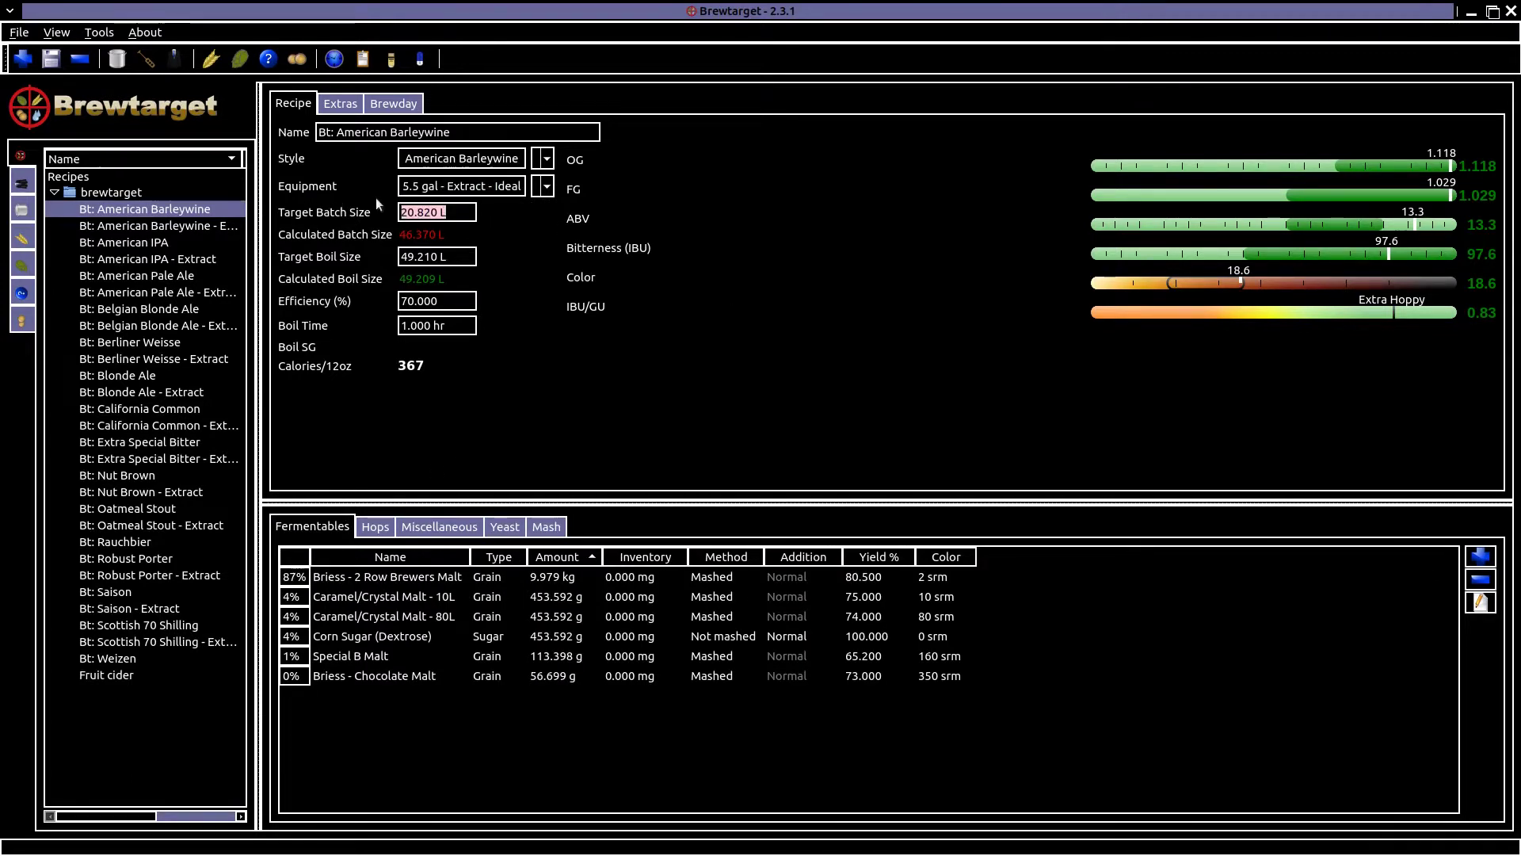
{"action": "type", "text": "30"}
{"action": "key", "text": "Return"}
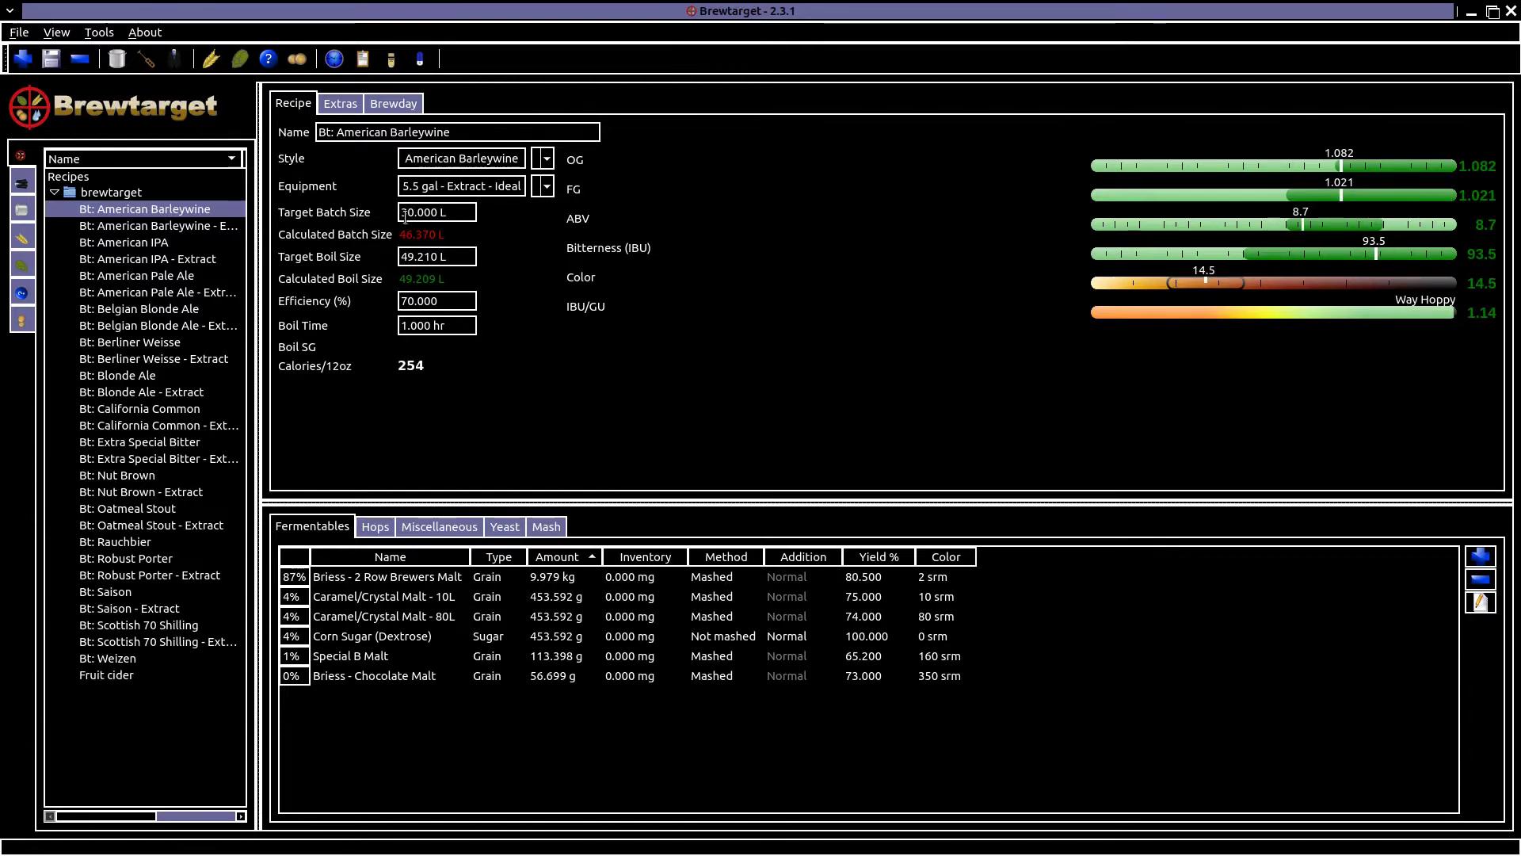
{"action": "left_click_drag", "start_coordinate": [456, 258], "coordinate": [320, 236]}
{"action": "type", "text": "50"}
{"action": "key", "text": "Return"}
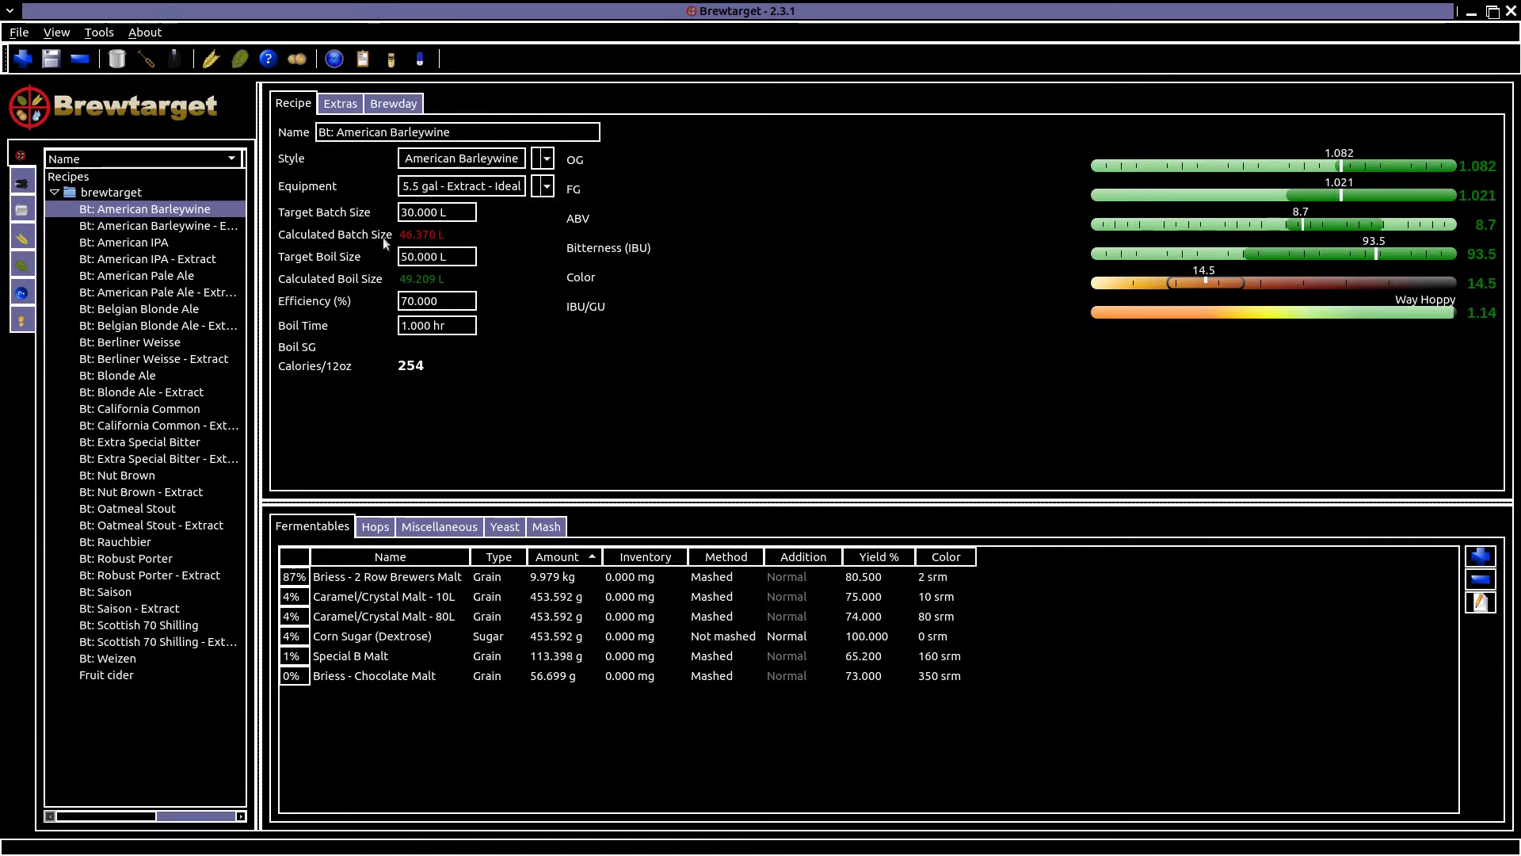
Set the recipe's target batch size to 50 L and check the Briess - 2 Row Brewers Malt share among the fermentables.
{"action": "left_click_drag", "start_coordinate": [468, 213], "coordinate": [325, 186]}
{"action": "type", "text": "50"}
{"action": "key", "text": "Return"}
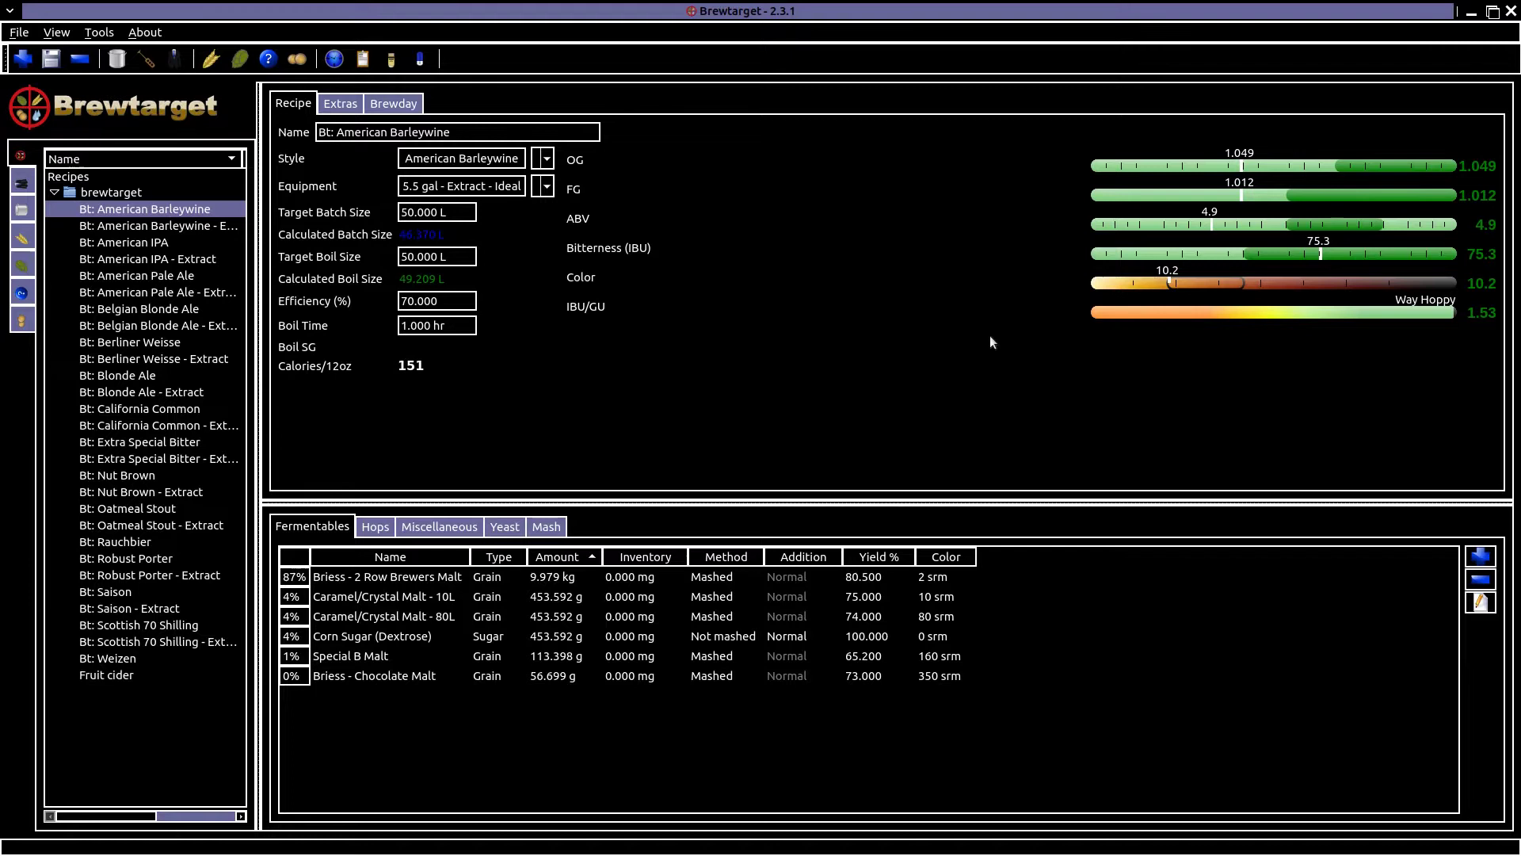
{"action": "left_click", "coordinate": [296, 584]}
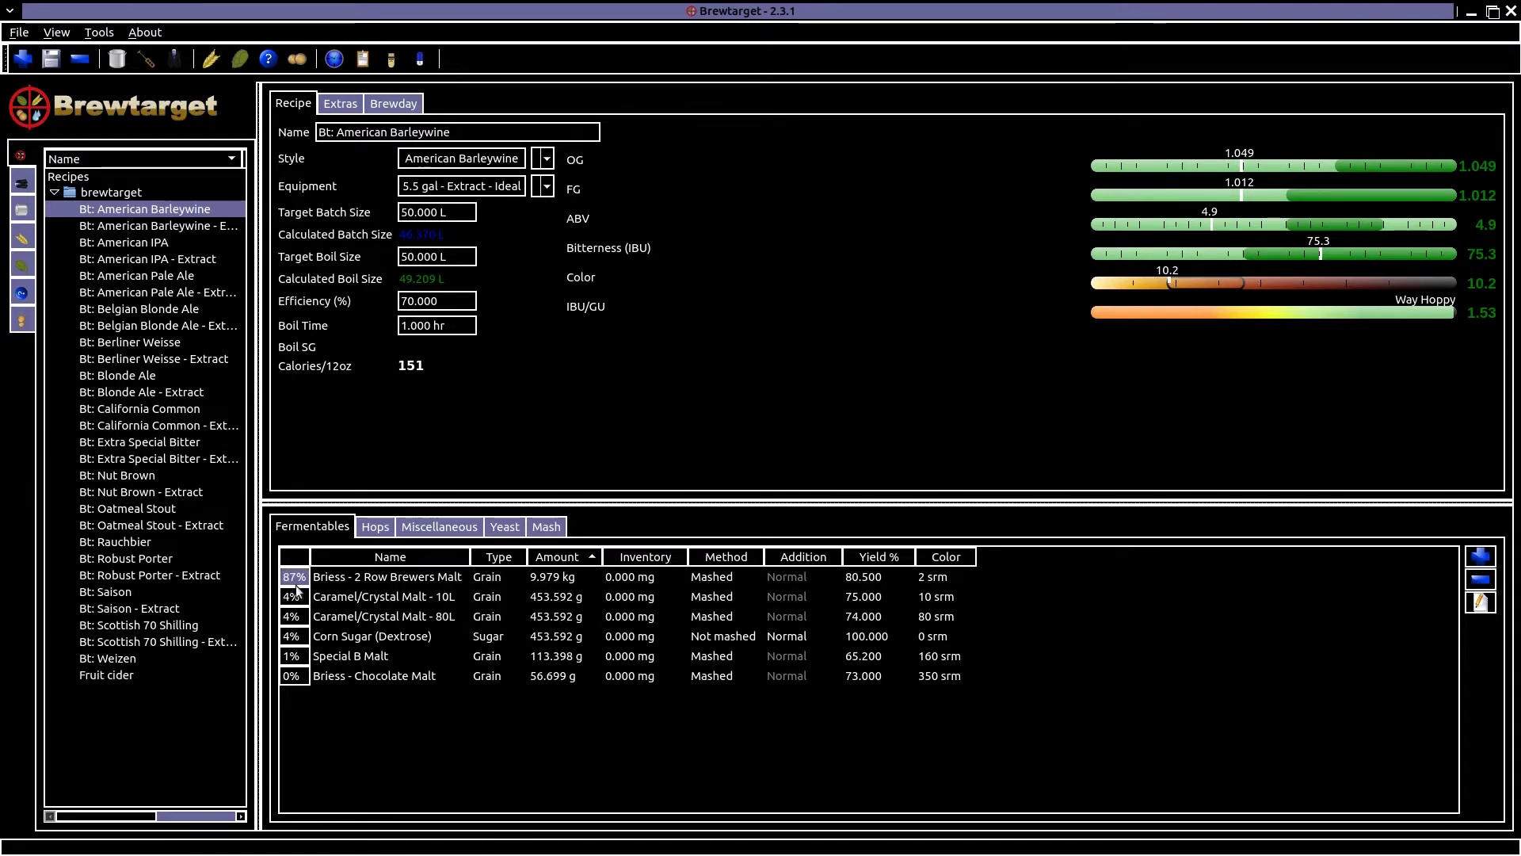
{"action": "left_click", "coordinate": [388, 715]}
Browse the miscellaneous ingredient database and look through the WLP and Wyeast strains in the yeast database.
{"action": "left_click", "coordinate": [21, 292]}
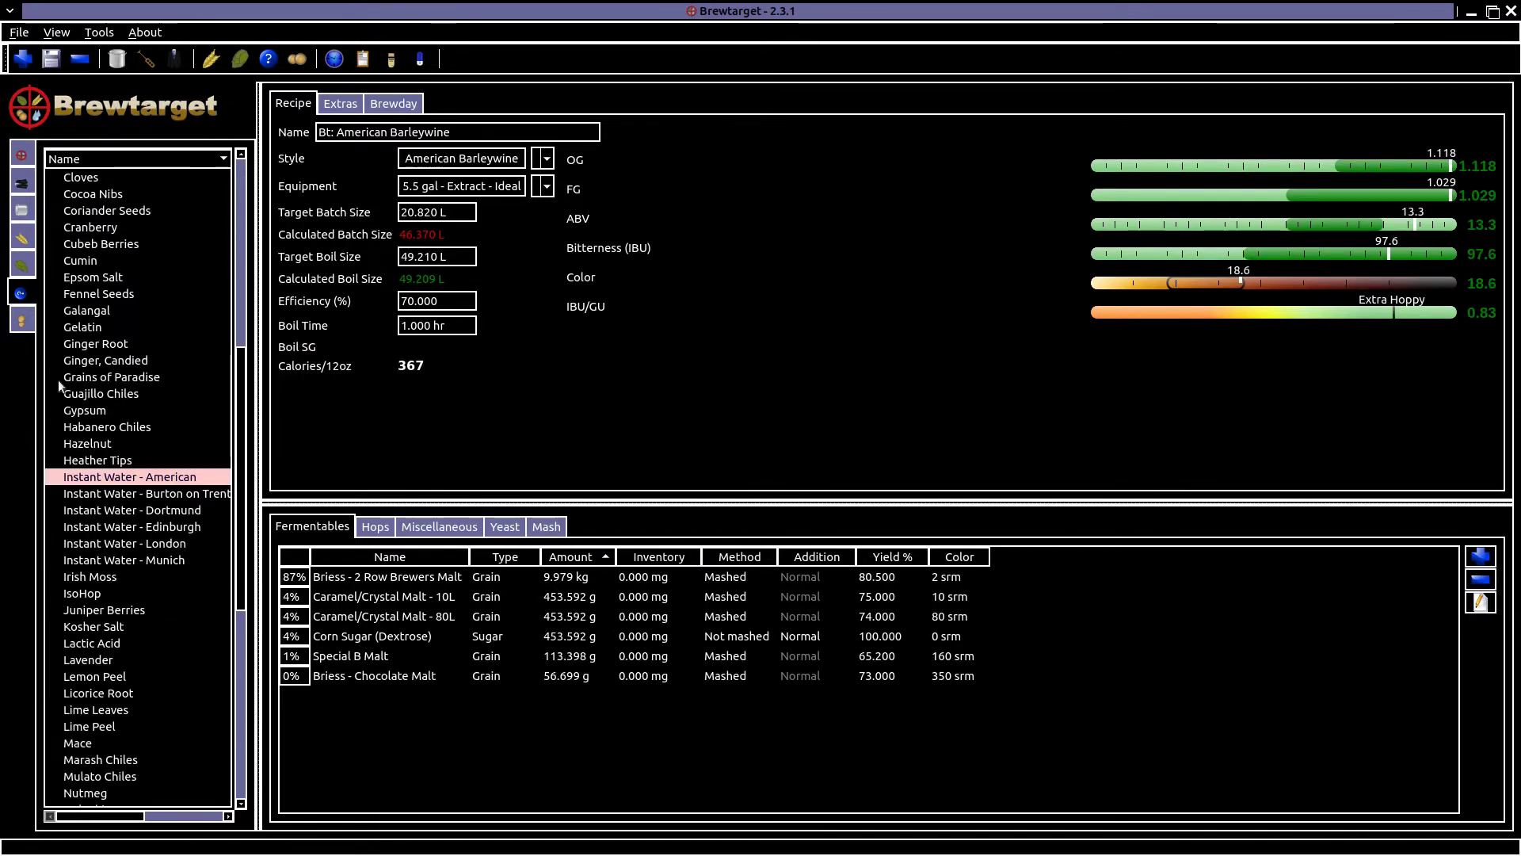
{"action": "left_click", "coordinate": [23, 320]}
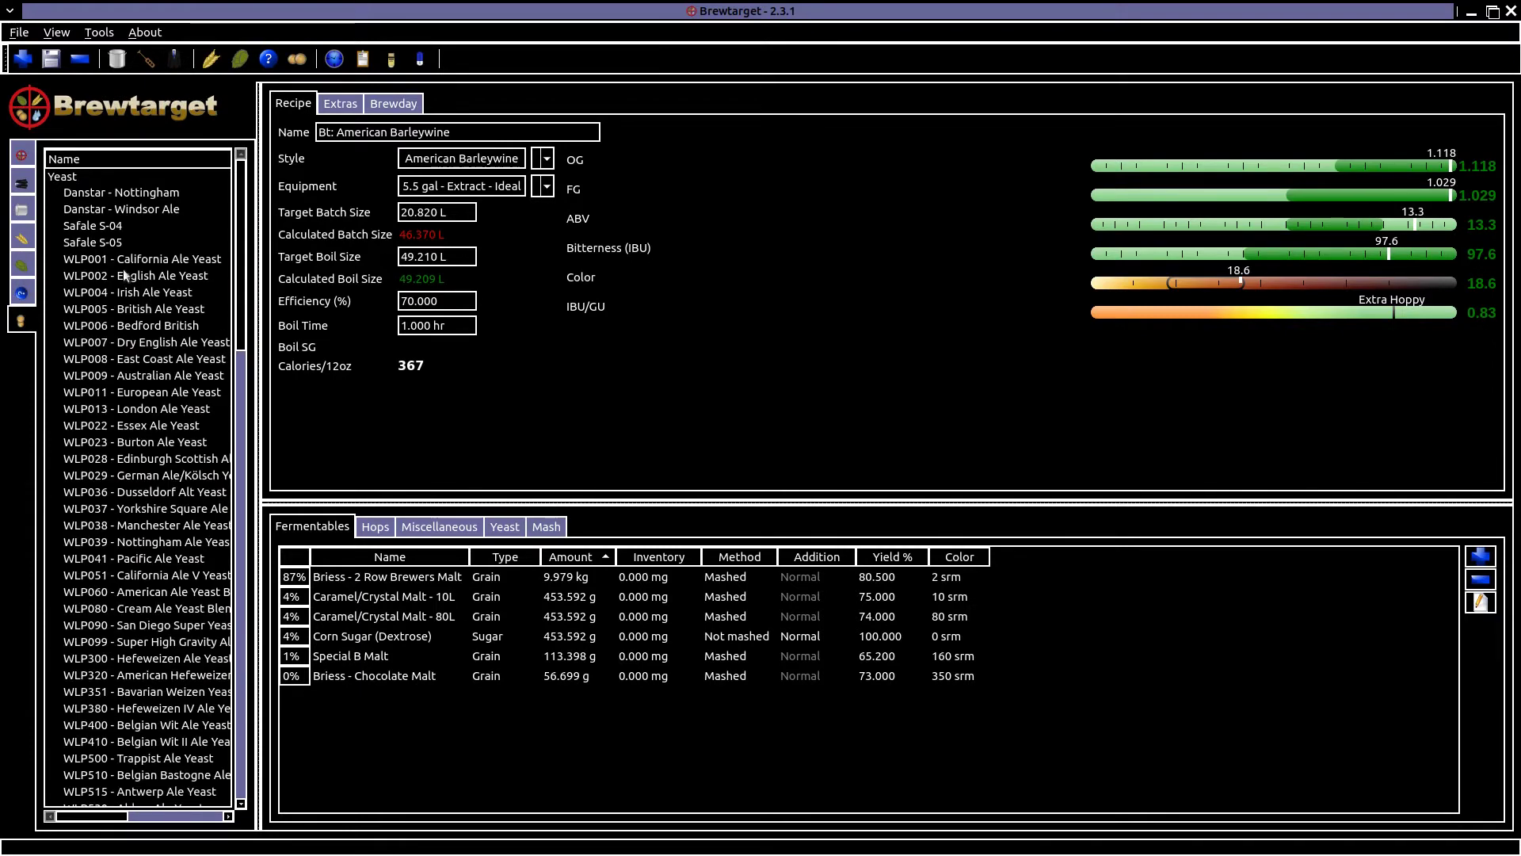
{"action": "scroll", "coordinate": [136, 289], "scroll_direction": "down", "scroll_amount": 4}
{"action": "scroll", "coordinate": [136, 289], "scroll_direction": "down", "scroll_amount": 15}
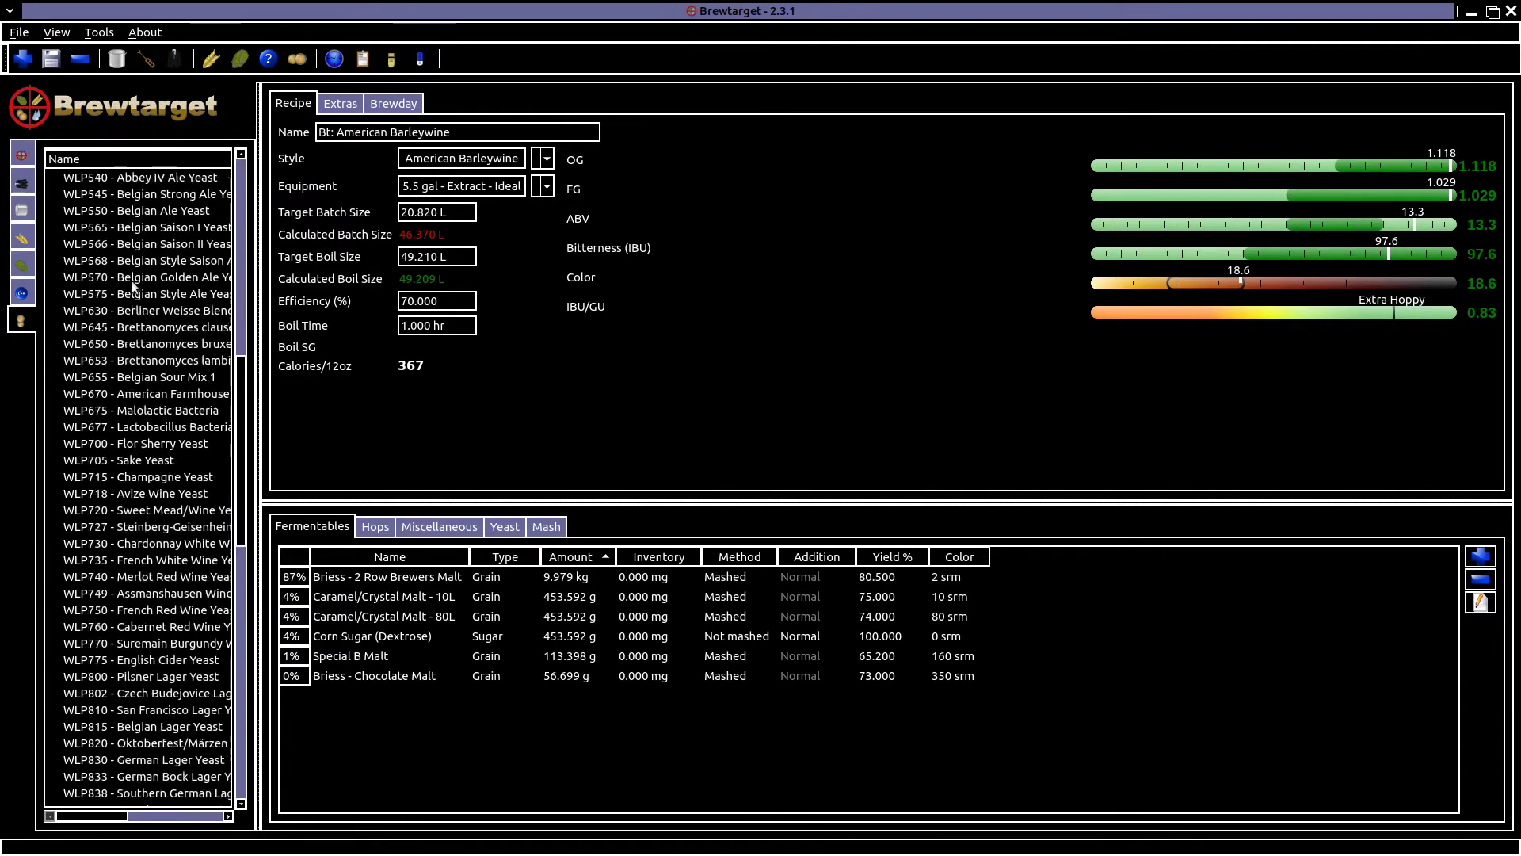
{"action": "scroll", "coordinate": [127, 275], "scroll_direction": "down", "scroll_amount": 3}
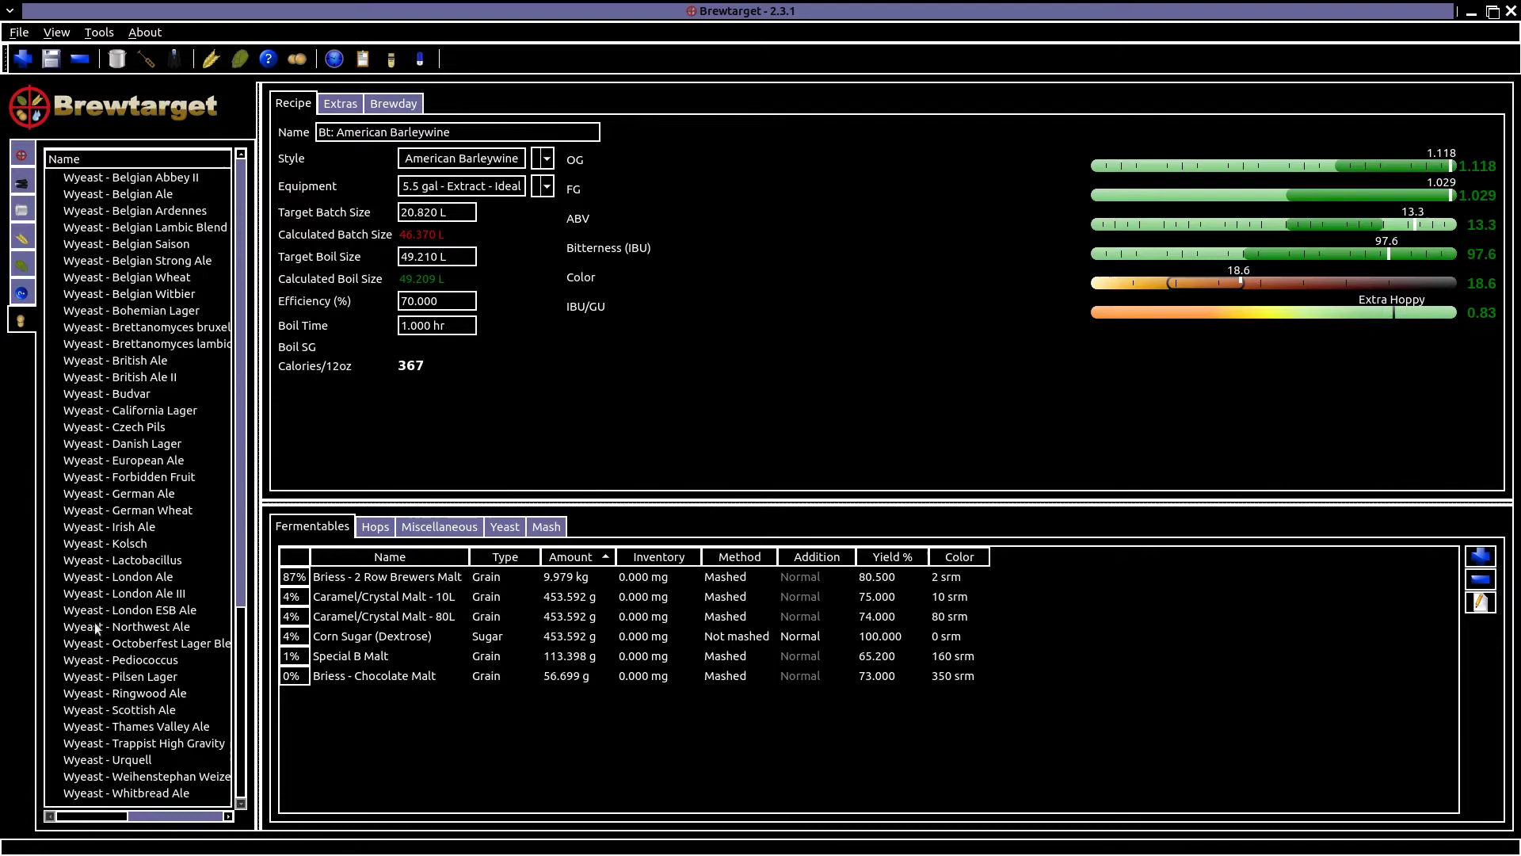
{"action": "scroll", "coordinate": [101, 561], "scroll_direction": "up", "scroll_amount": 5}
{"action": "scroll", "coordinate": [101, 561], "scroll_direction": "up", "scroll_amount": 20}
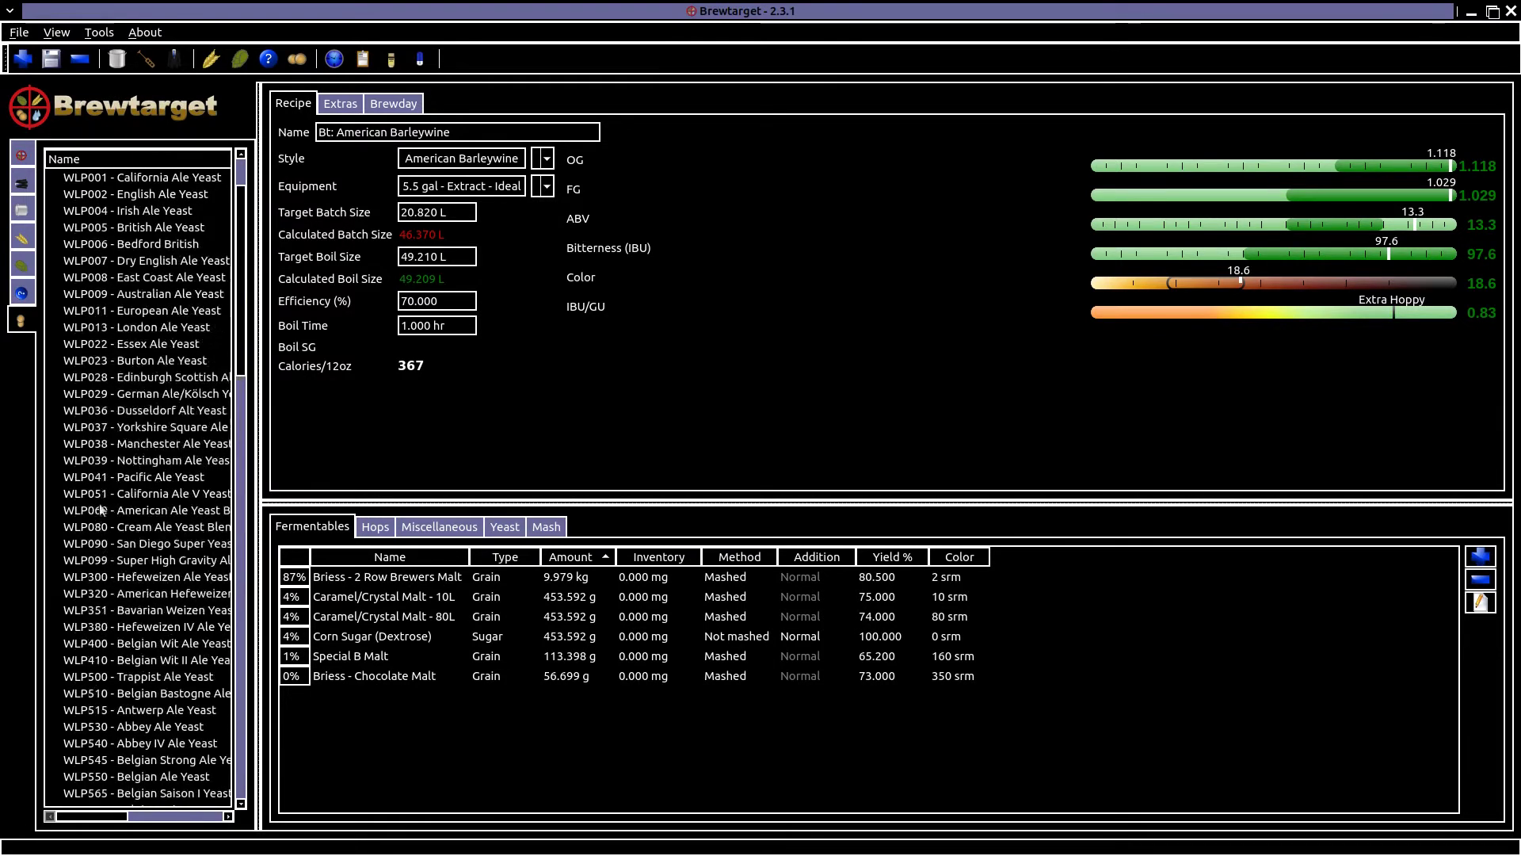
Start creating a new yeast entry in the yeast database.
{"action": "right_click", "coordinate": [70, 178]}
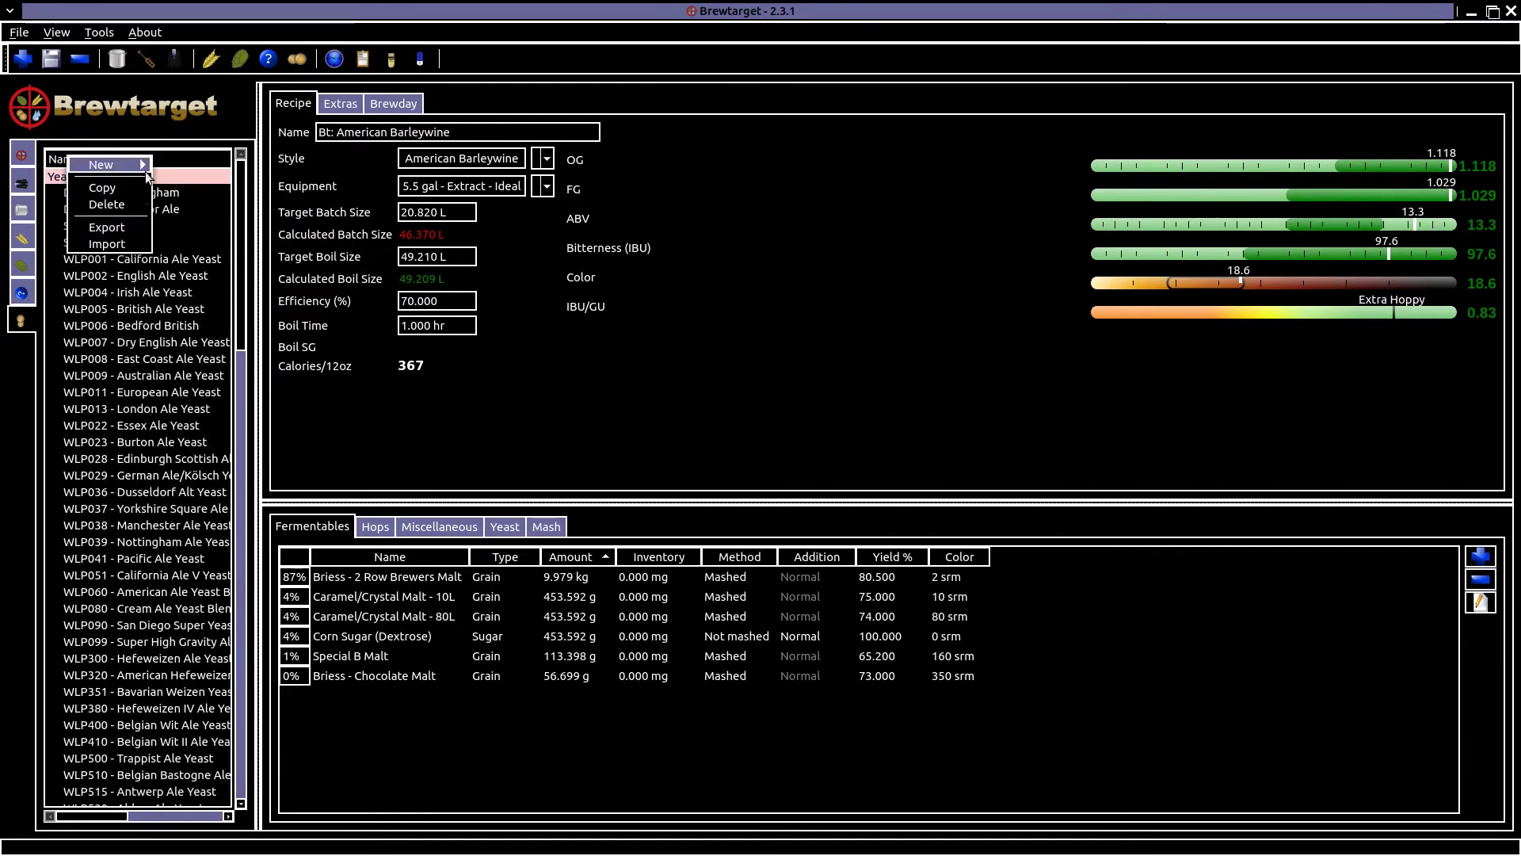
{"action": "left_click", "coordinate": [209, 170]}
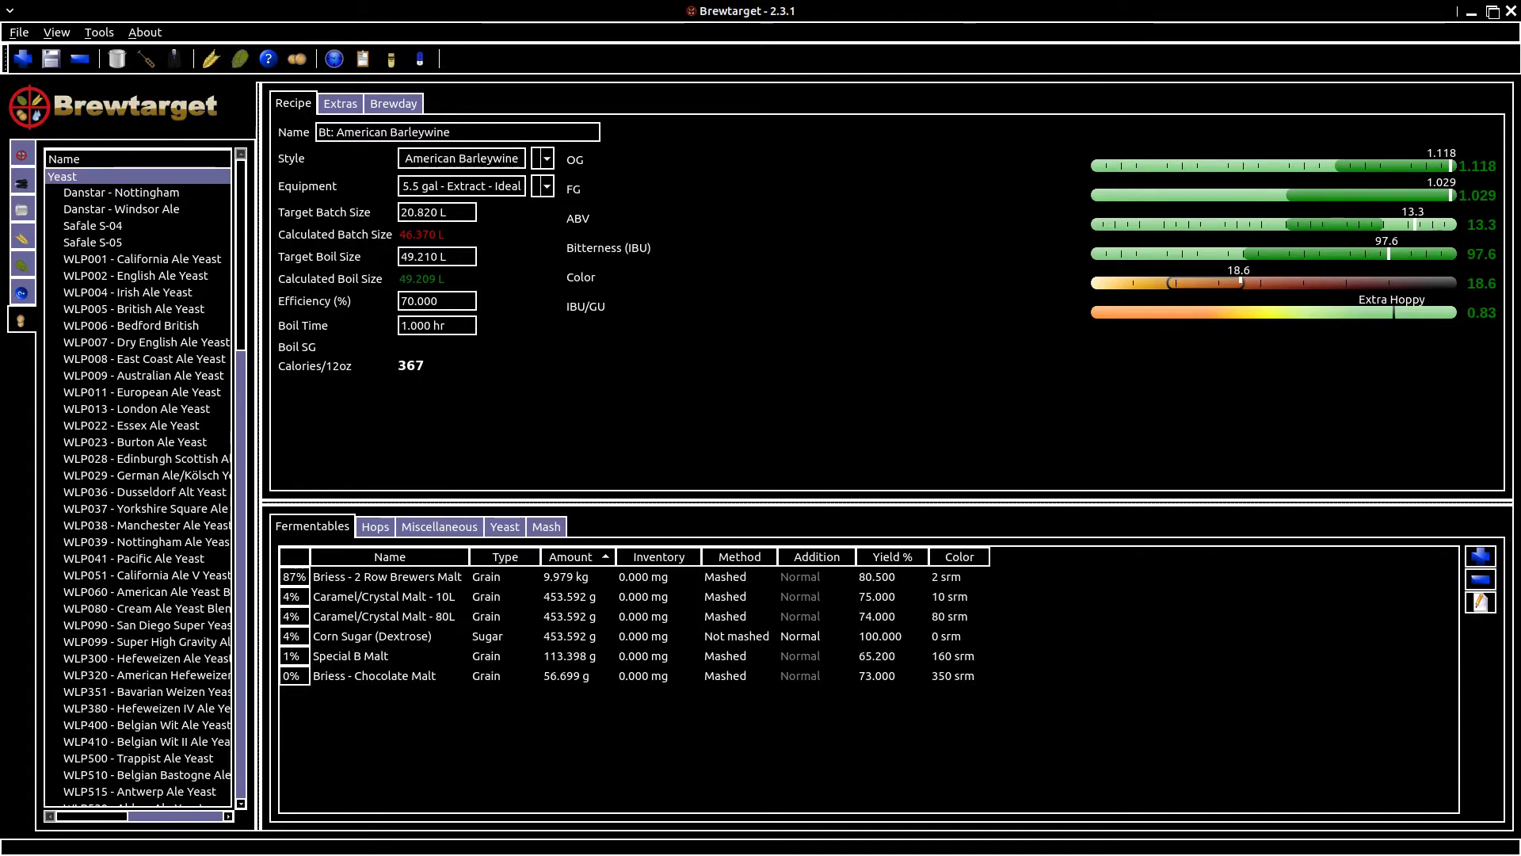